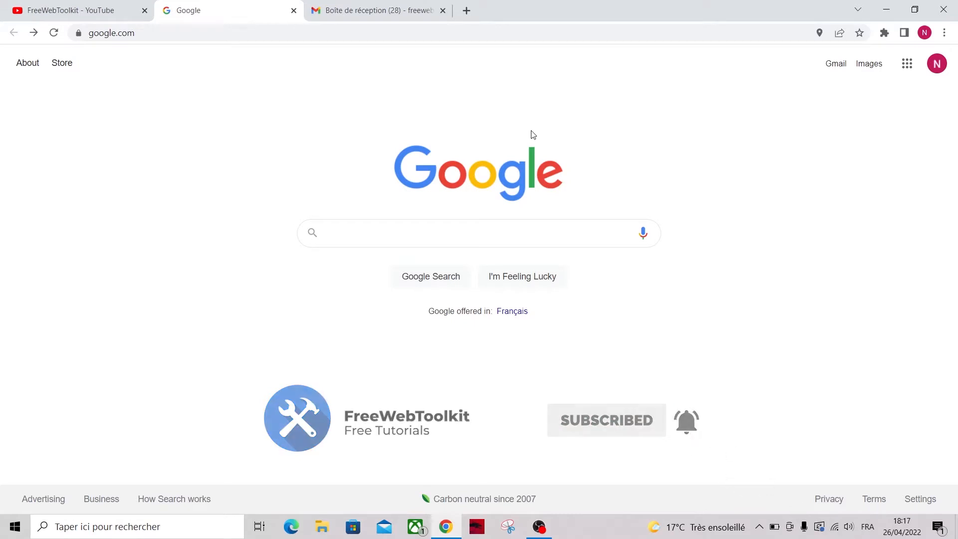
Open the Freenom website in a new browser tab
click(467, 10)
text(freenom.com/en/index.html)
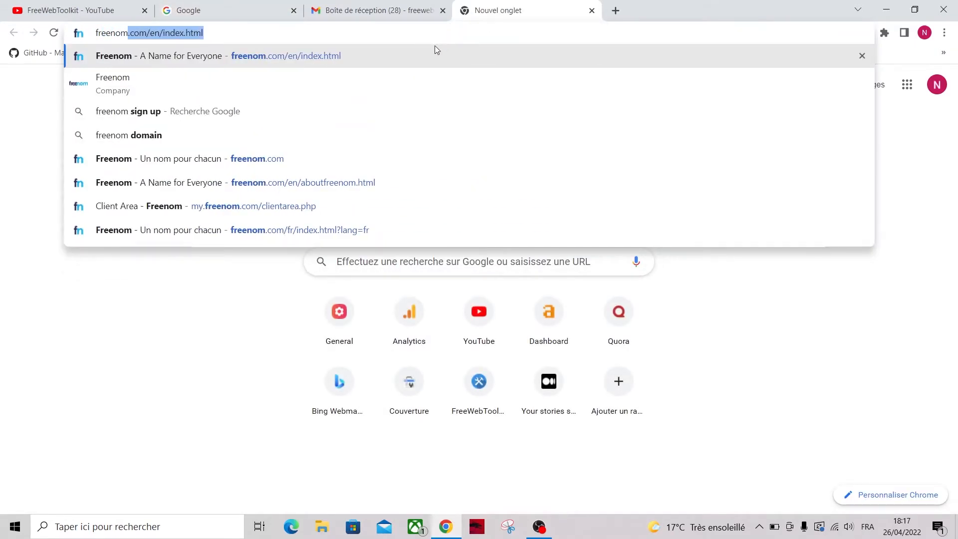
click(408, 55)
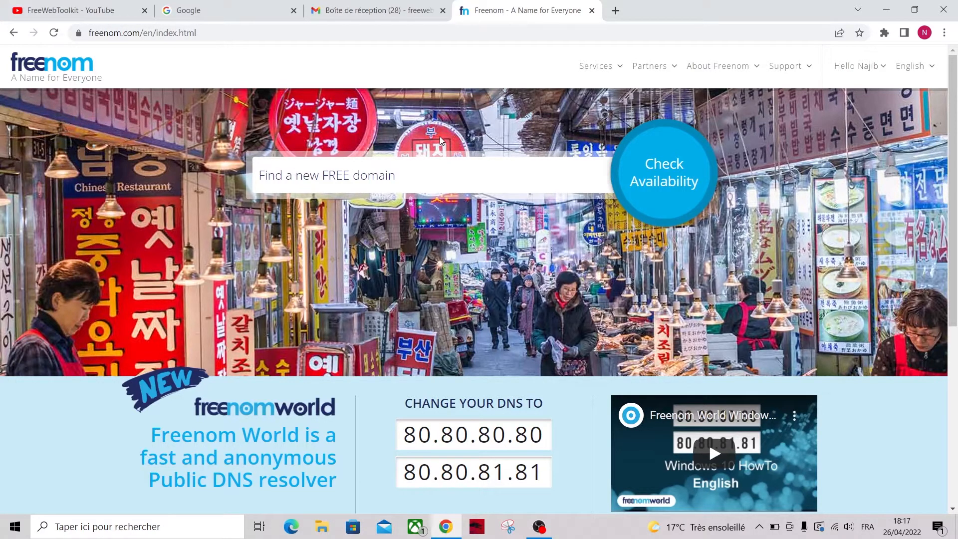
Confirm freewebtoolkit.ga is available for free and proceed to checkout with it
click(390, 172)
text(freewebt)
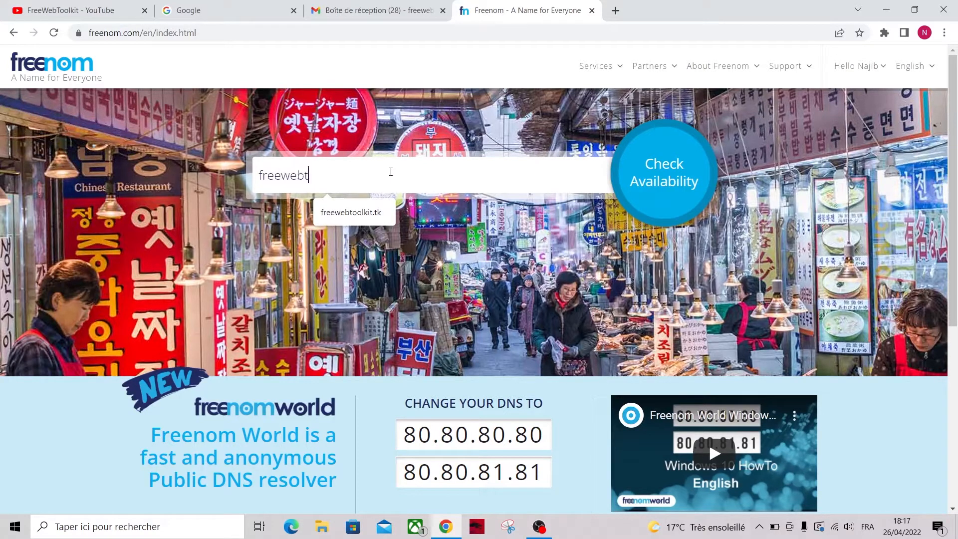
text(oolkit.ga)
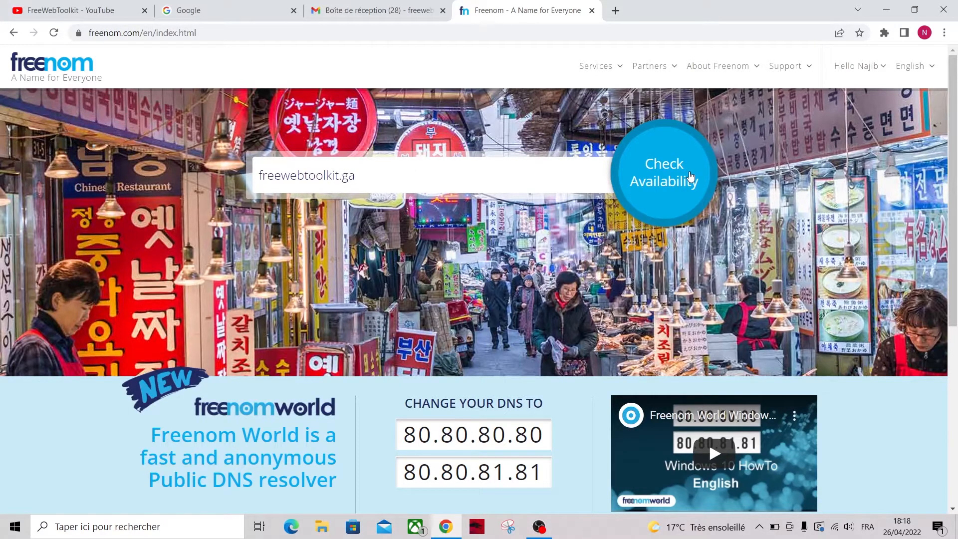
click(655, 191)
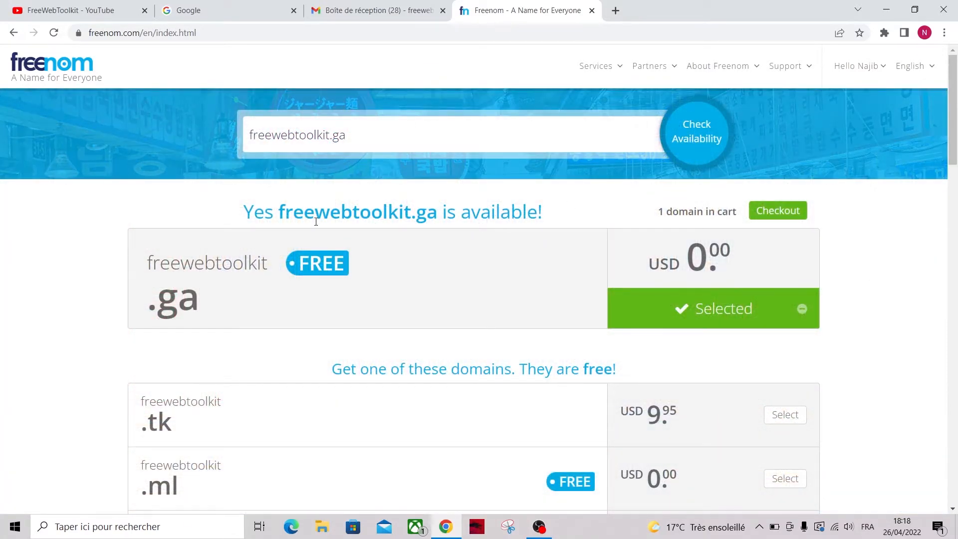
scroll(523, 295, down, 3)
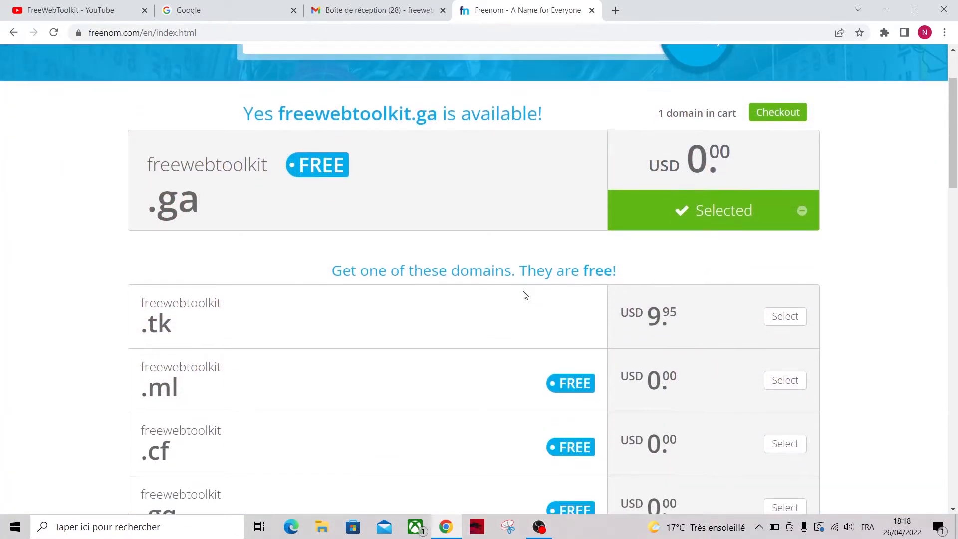
scroll(524, 295, down, 1)
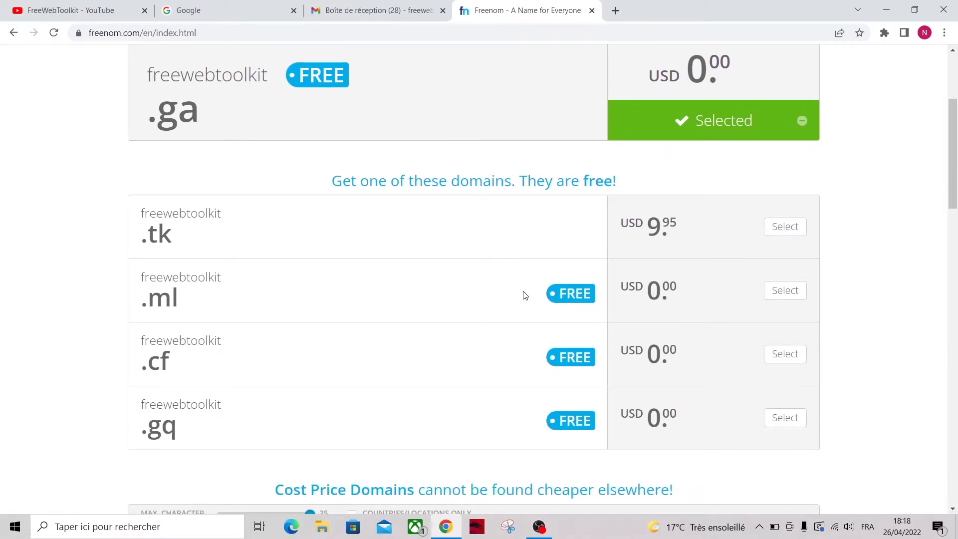
scroll(524, 295, up, 3)
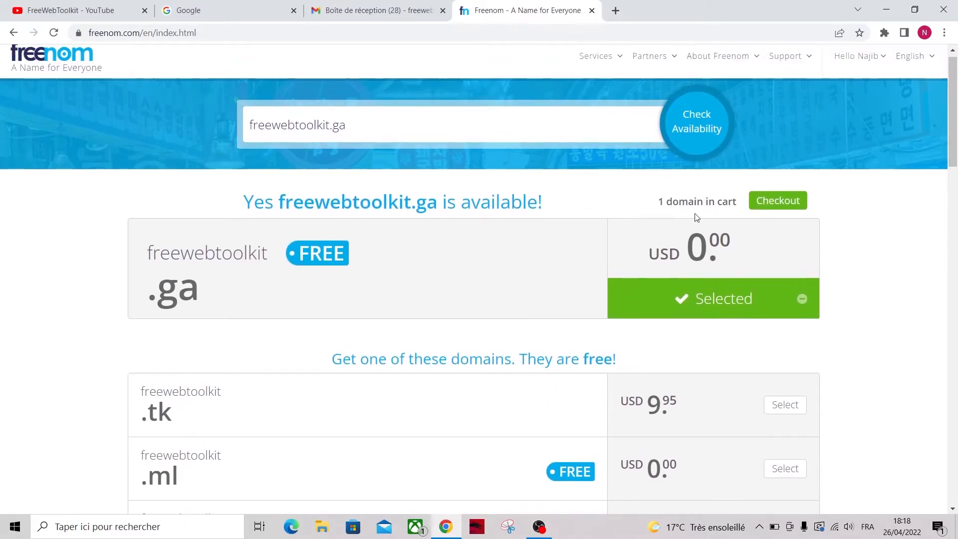
click(767, 202)
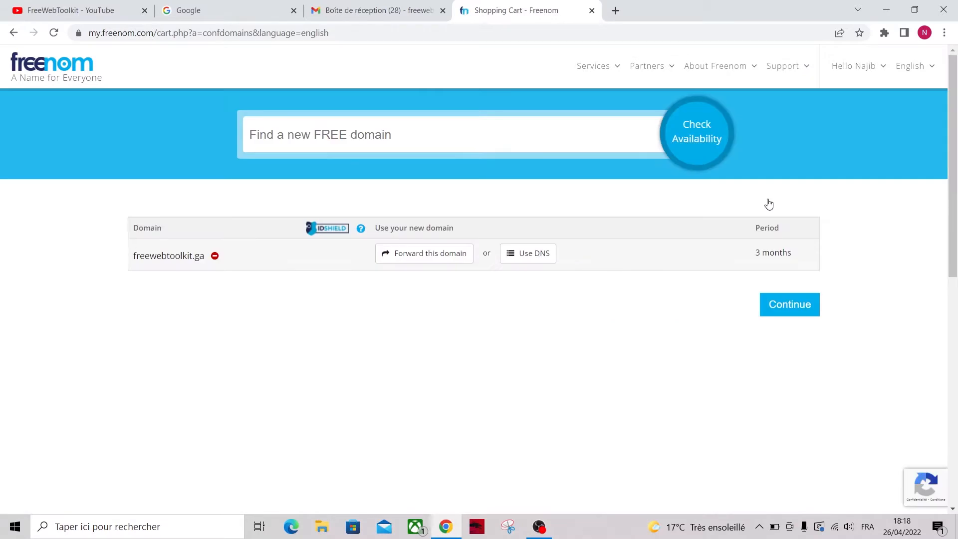
Set freewebtoolkit.ga's registration period to 12 Months @ FREE and continue
click(758, 258)
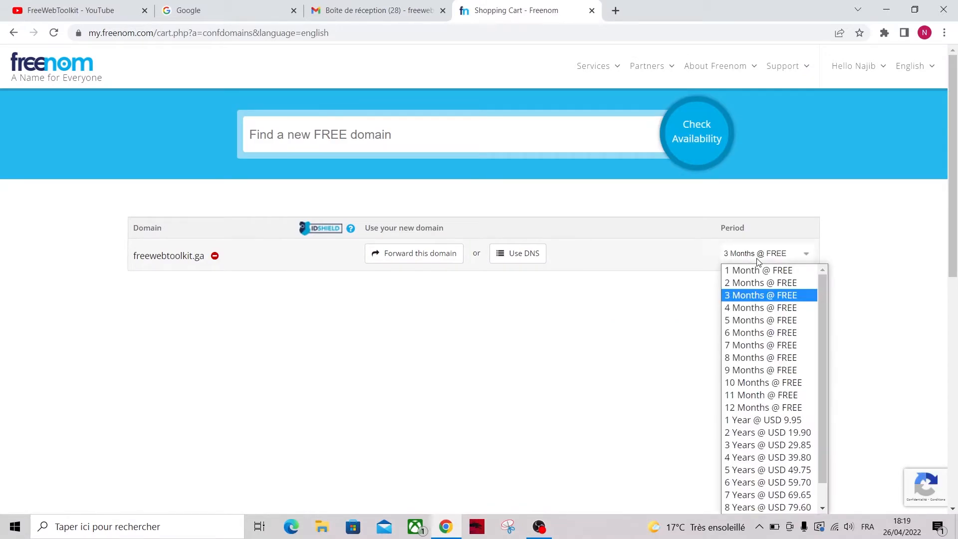
click(742, 413)
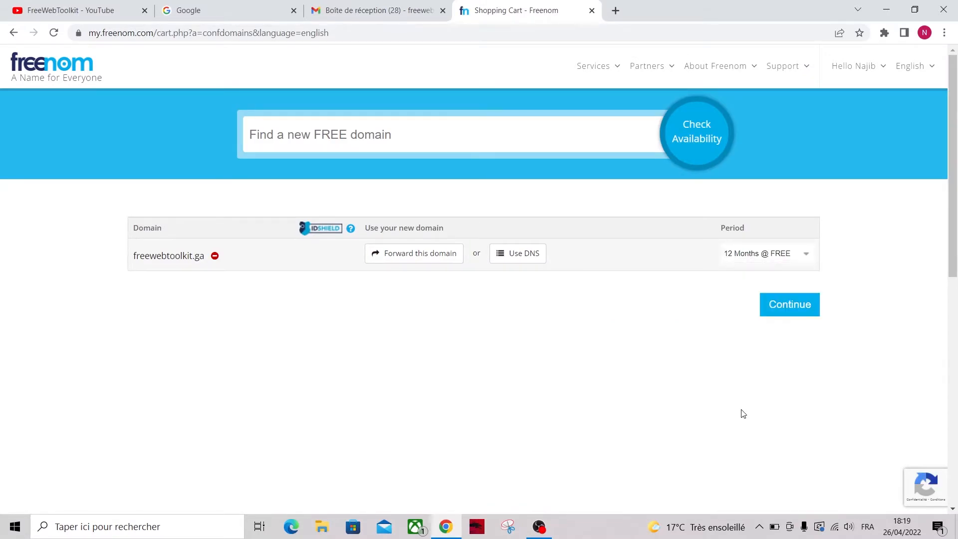
click(777, 314)
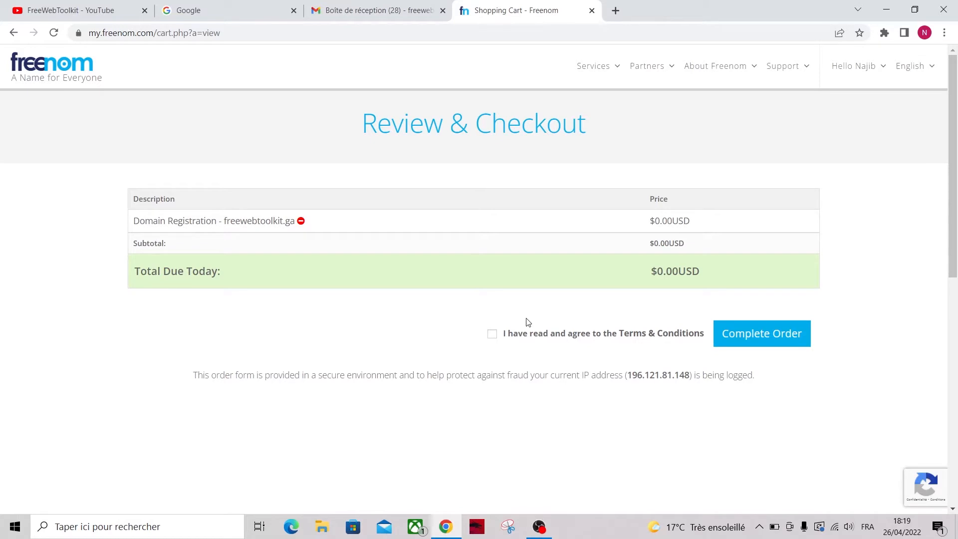
Accept the terms, complete the free order, and go to Services > My Domains
click(492, 336)
click(752, 343)
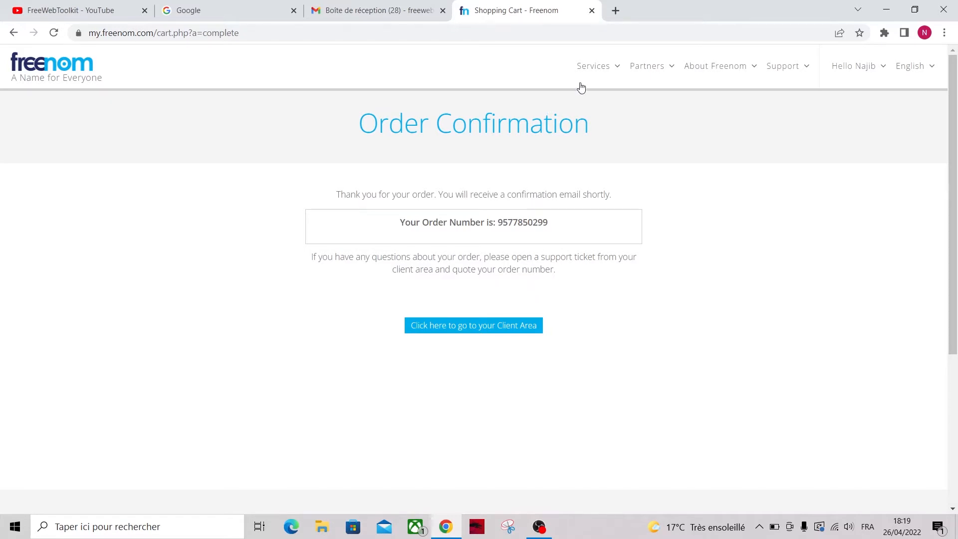
mouse_move(592, 75)
click(609, 131)
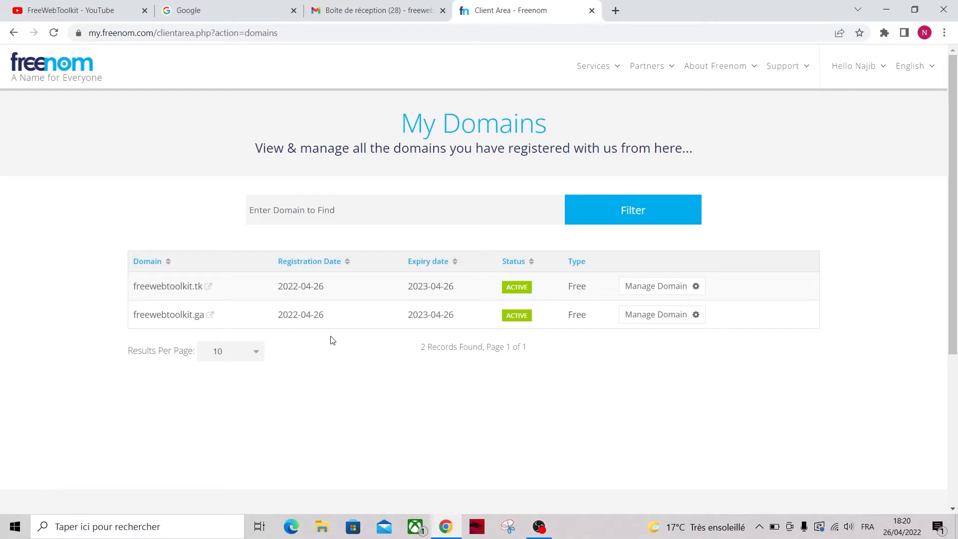
Go to infinityfree.net in a new tab and sign in to the client area
click(615, 10)
text(infi)
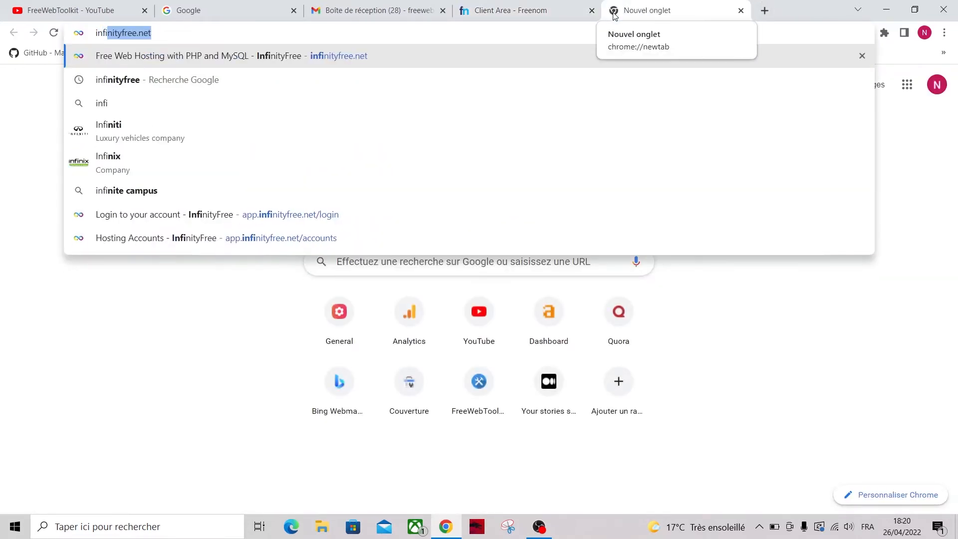
key(Return)
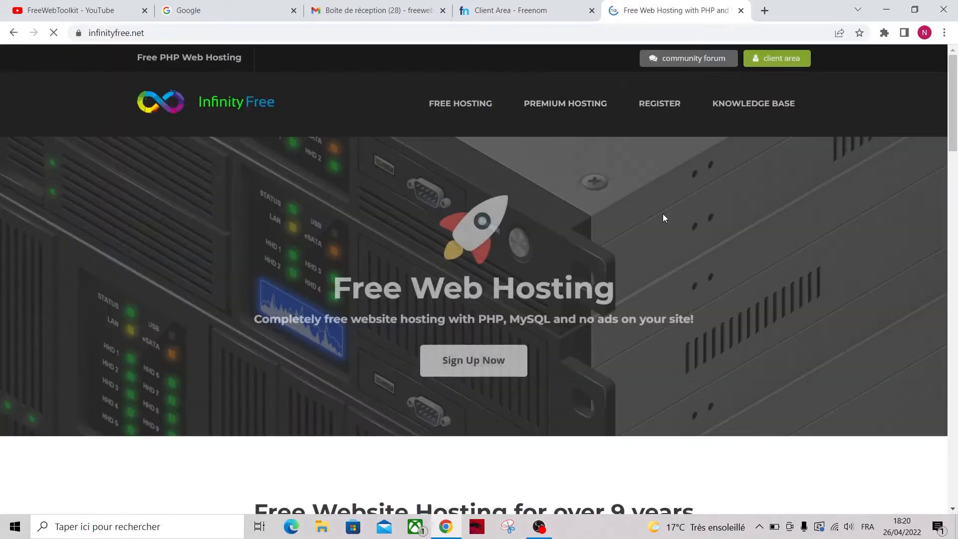
scroll(741, 343, down, 8)
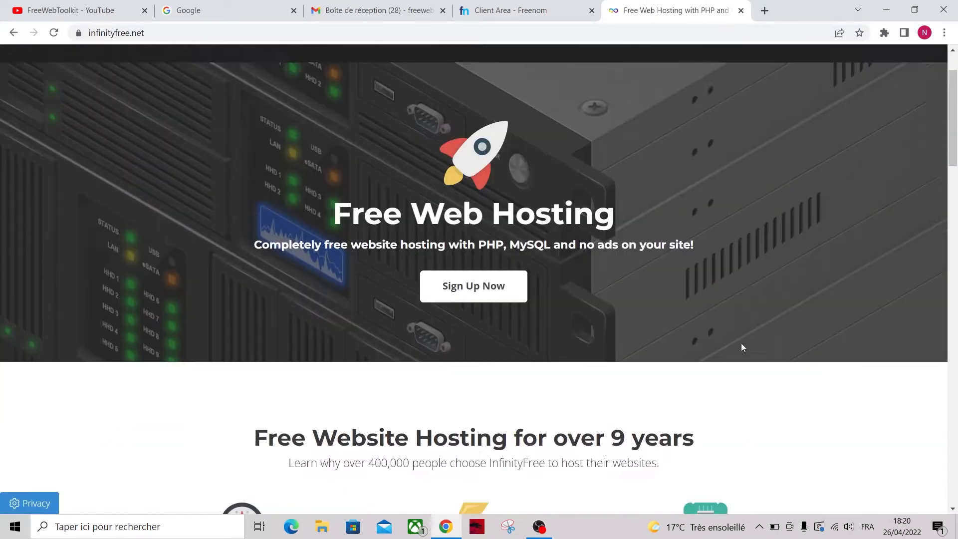
scroll(598, 344, up, 8)
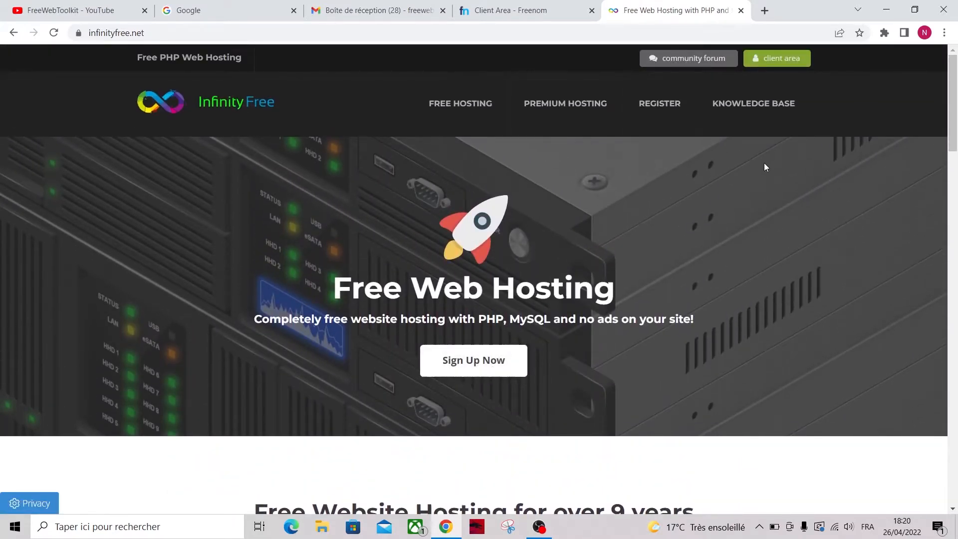
click(775, 59)
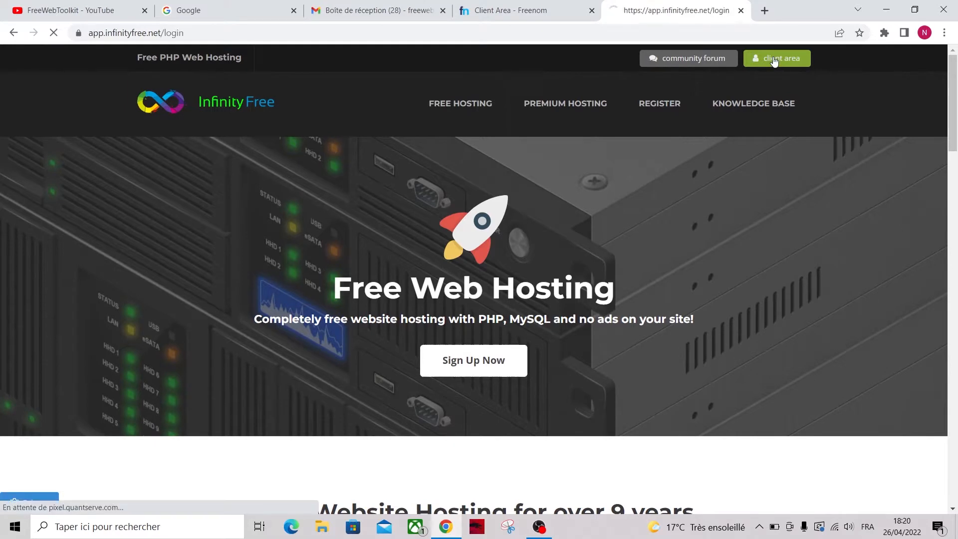
click(451, 372)
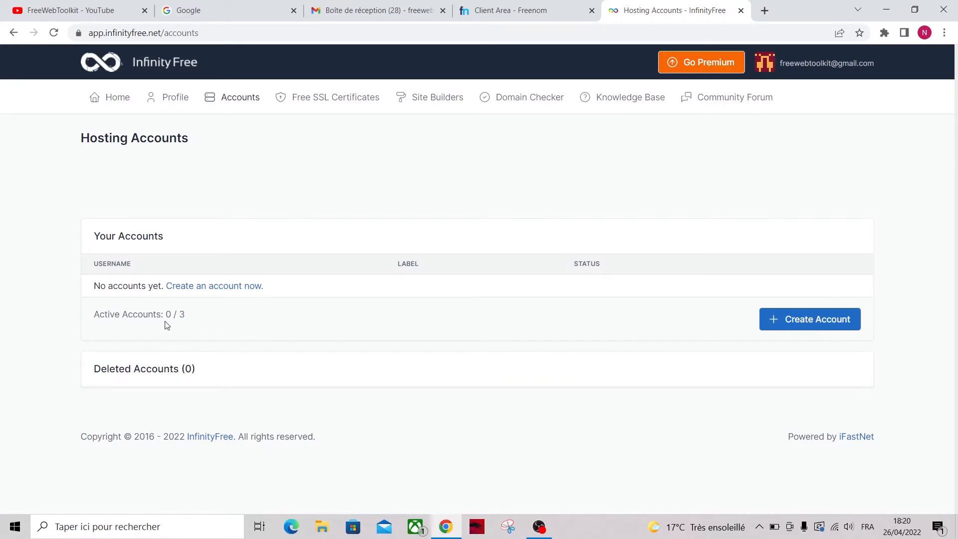
Start a new hosting account using Custom Domain, opening the nameserver help article in another tab
click(825, 319)
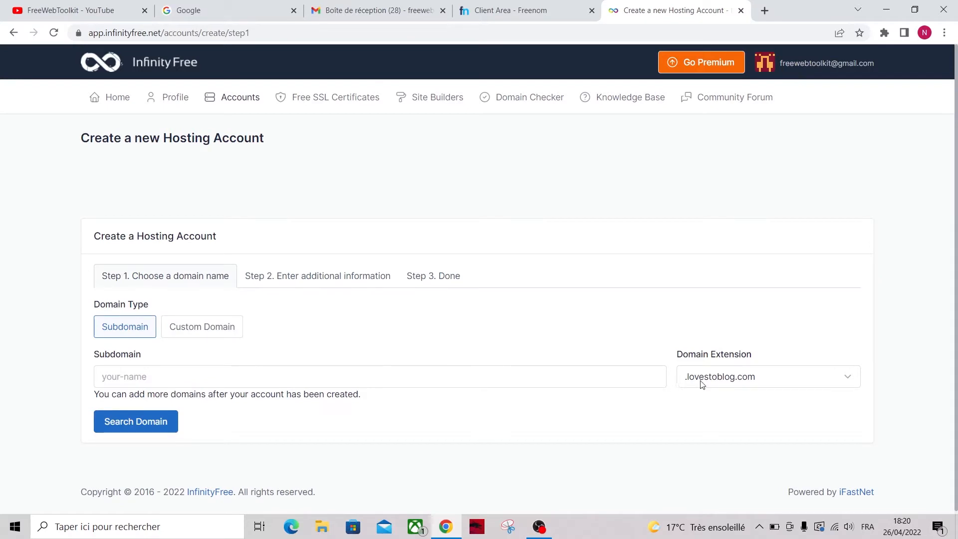
click(711, 379)
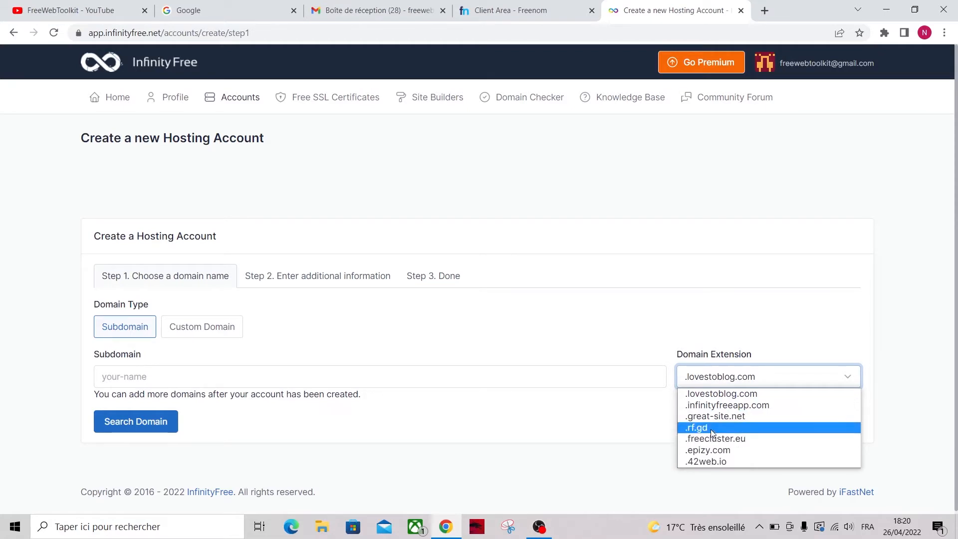
click(715, 399)
click(208, 334)
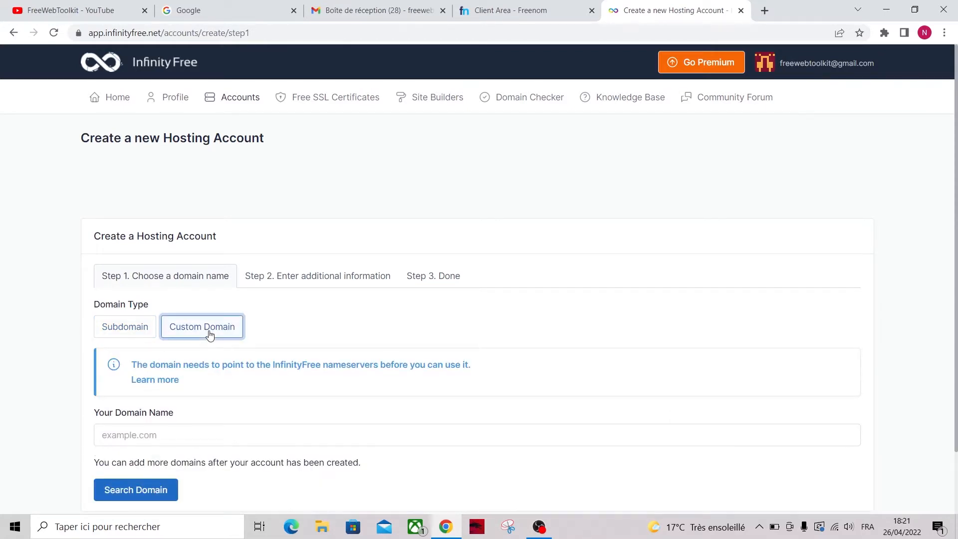
right_click(162, 380)
click(224, 388)
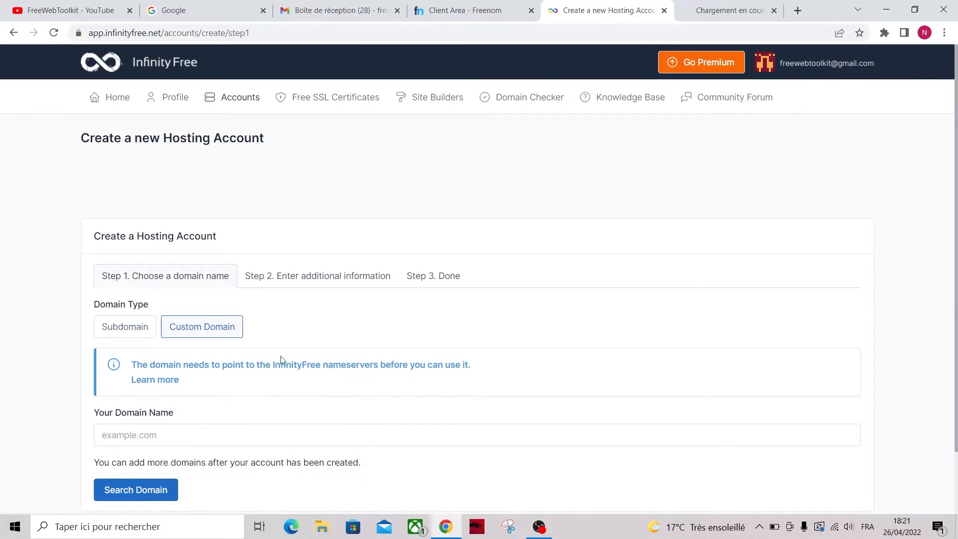
Switch freewebtoolkit.ga to custom nameservers in Freenom and paste ns1.epizy.com as the first
click(686, 14)
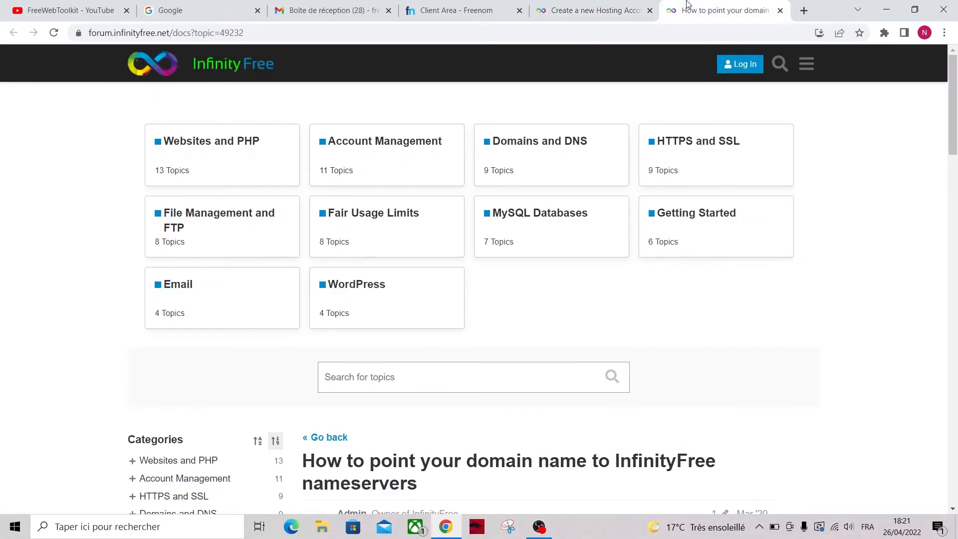
scroll(428, 321, down, 6)
scroll(429, 322, down, 1)
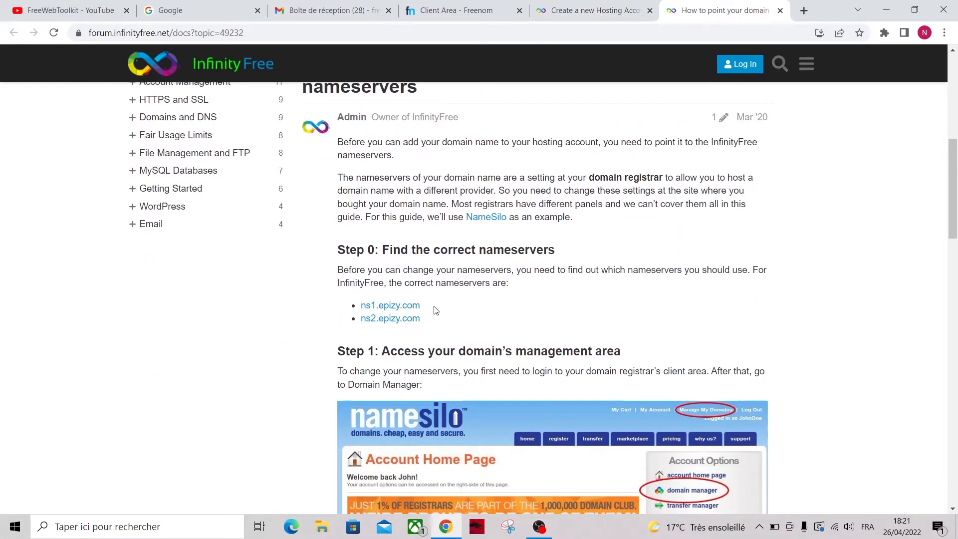
key(ctrl+4)
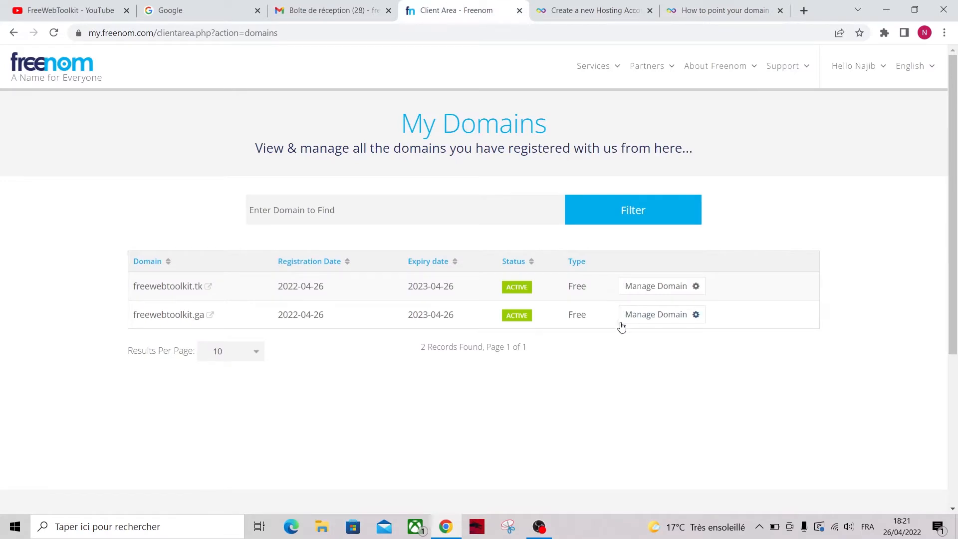
click(647, 318)
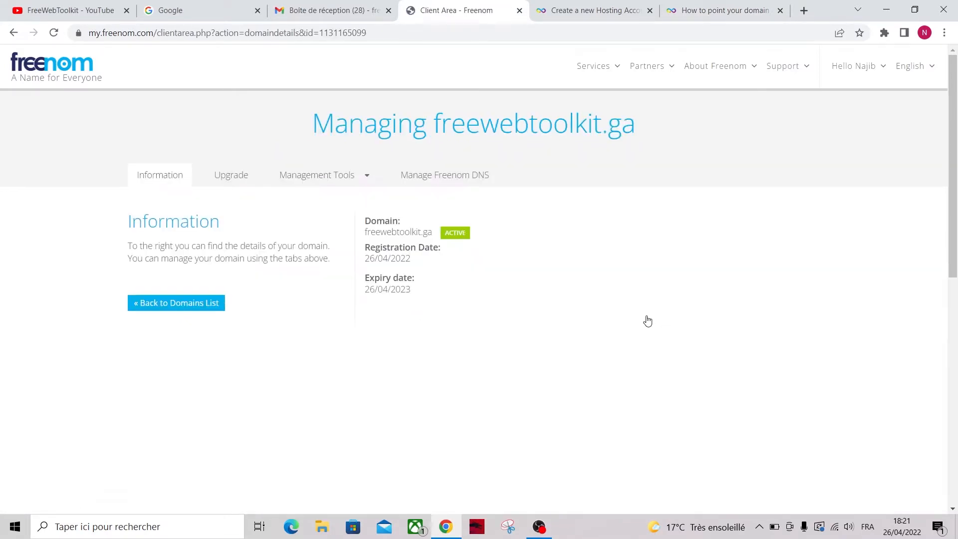
click(338, 178)
click(317, 205)
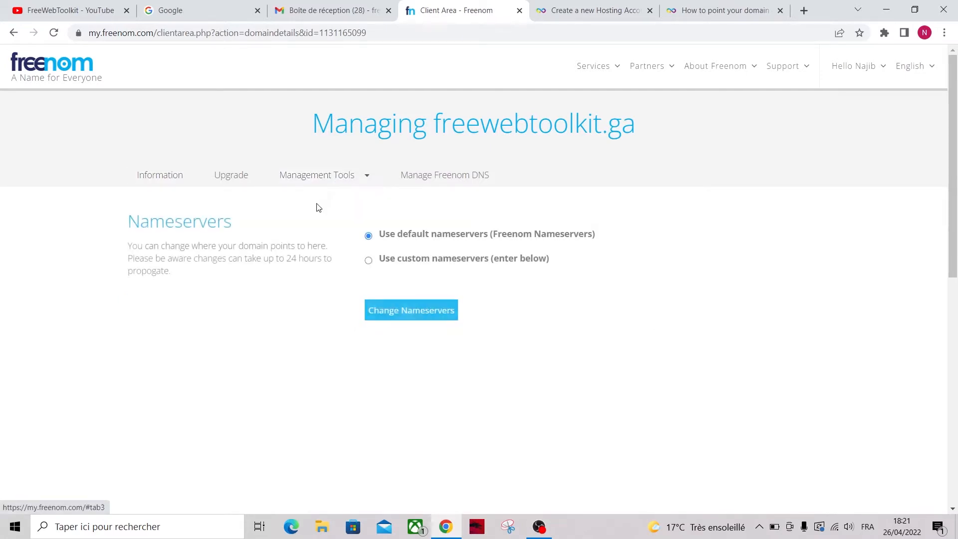
click(398, 264)
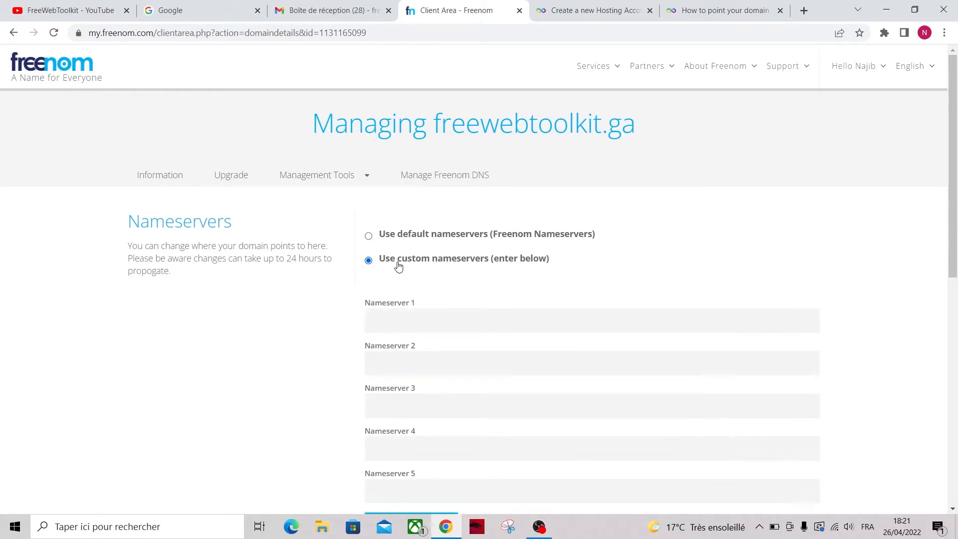
click(428, 319)
text(ns1.epizy.com)
Copy ns2.epizy.com from the guide as the second nameserver and save the nameserver change
click(675, 4)
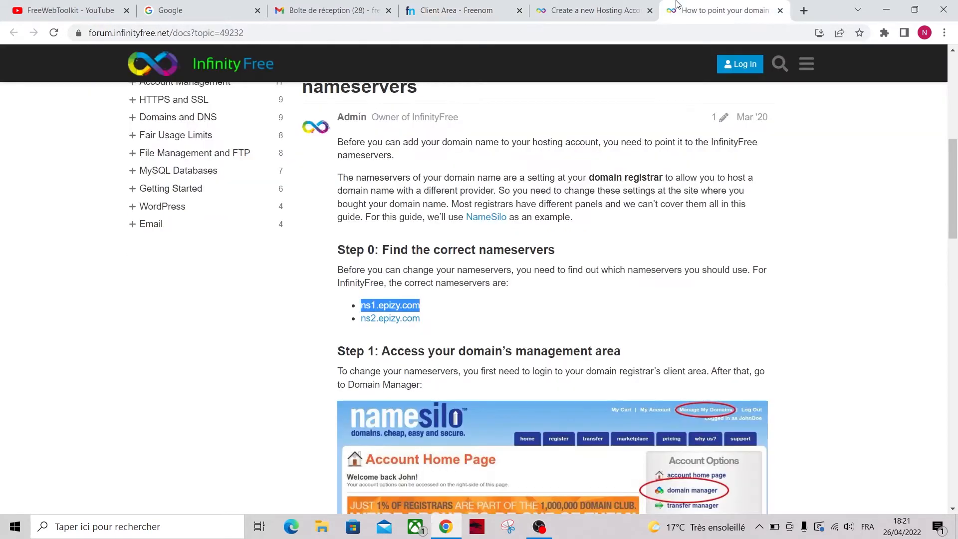
click(432, 324)
drag(432, 324, 360, 322)
key(ctrl+c)
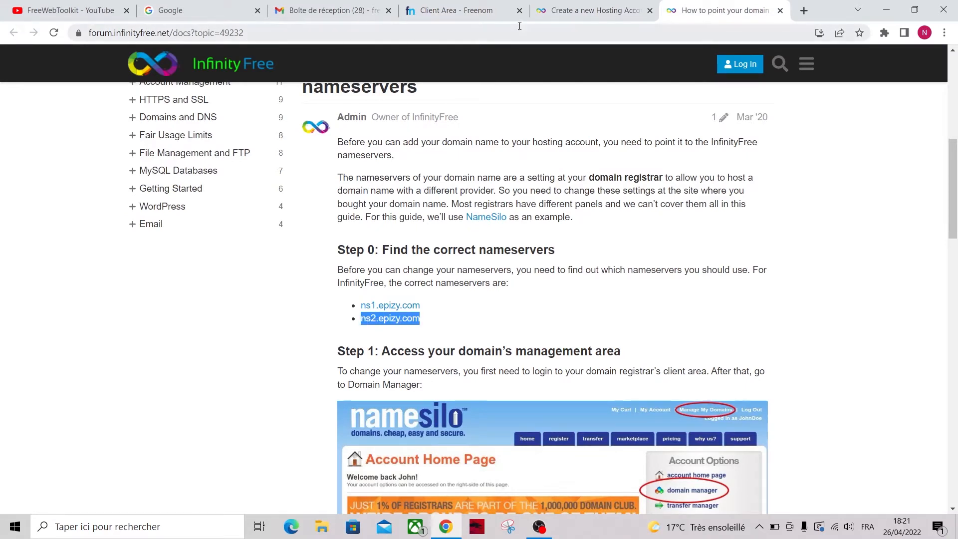
click(476, 4)
click(417, 361)
key(ctrl+v)
scroll(331, 379, down, 6)
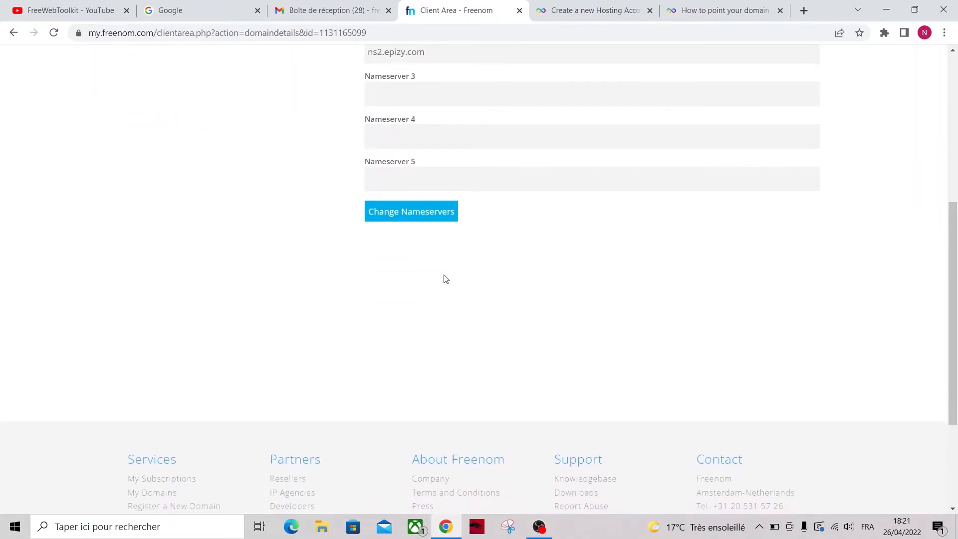
click(425, 218)
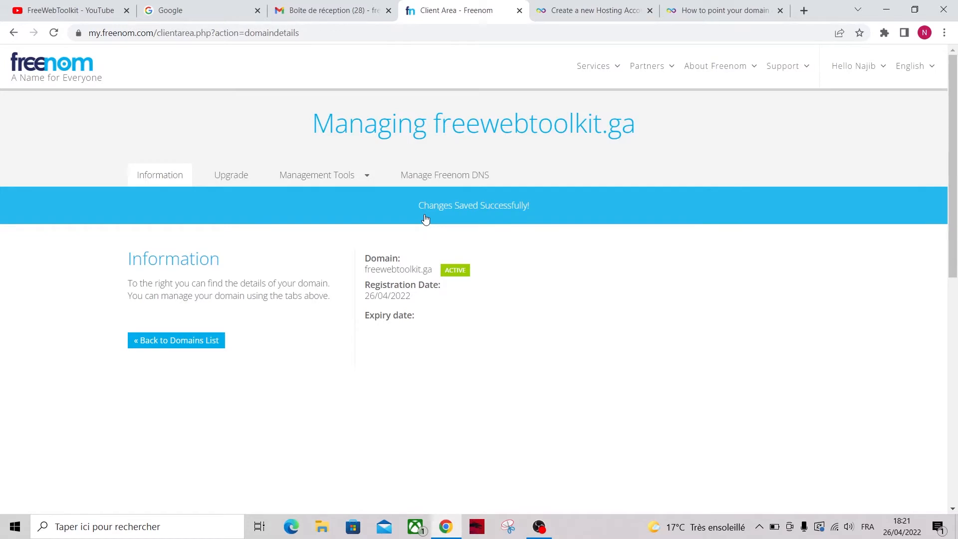
click(585, 5)
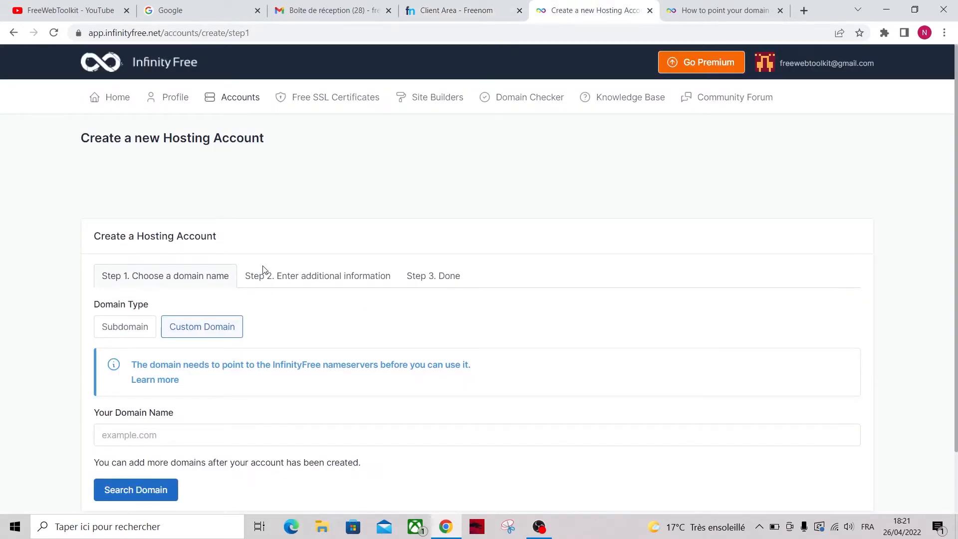
Enter freewebtoolkit.ga as the custom domain and check that it can be used
scroll(231, 337, down, 1)
click(163, 388)
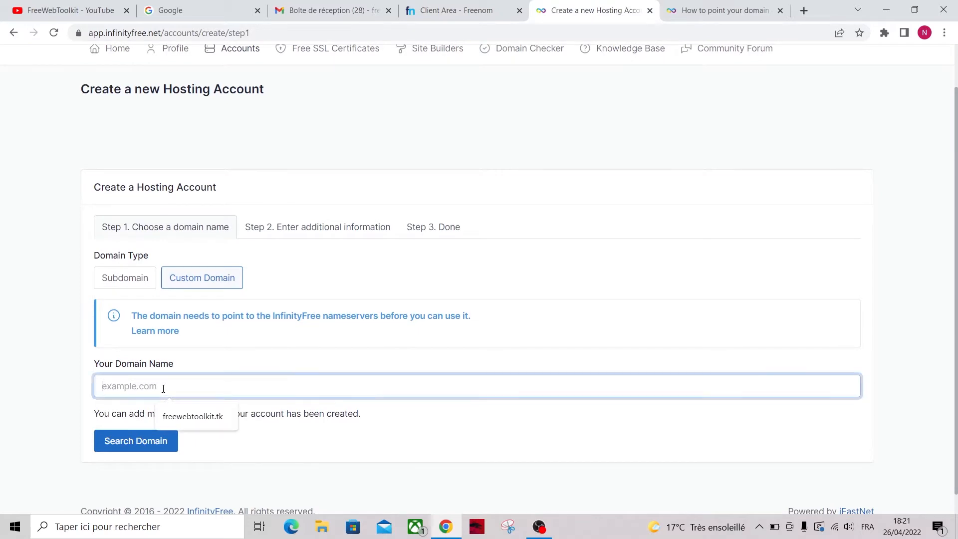
text(freewebtoolkit.ga)
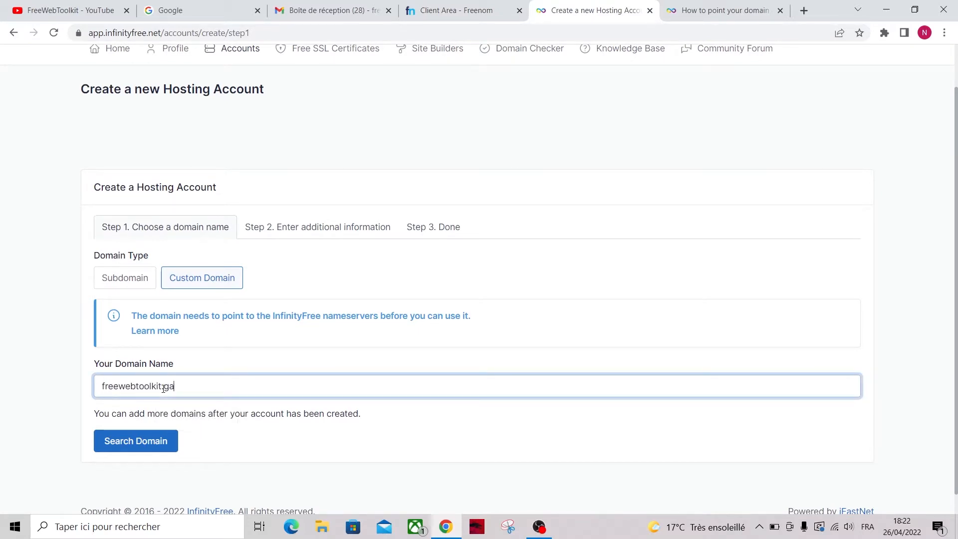
click(145, 446)
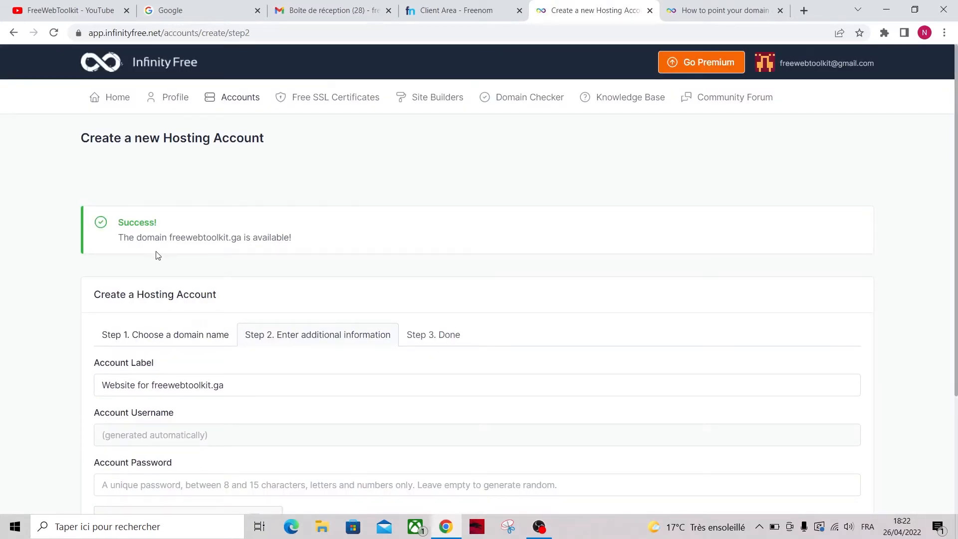
Pass the reCAPTCHA, create the hosting account, and open its control panel from the client area
scroll(171, 292, down, 1)
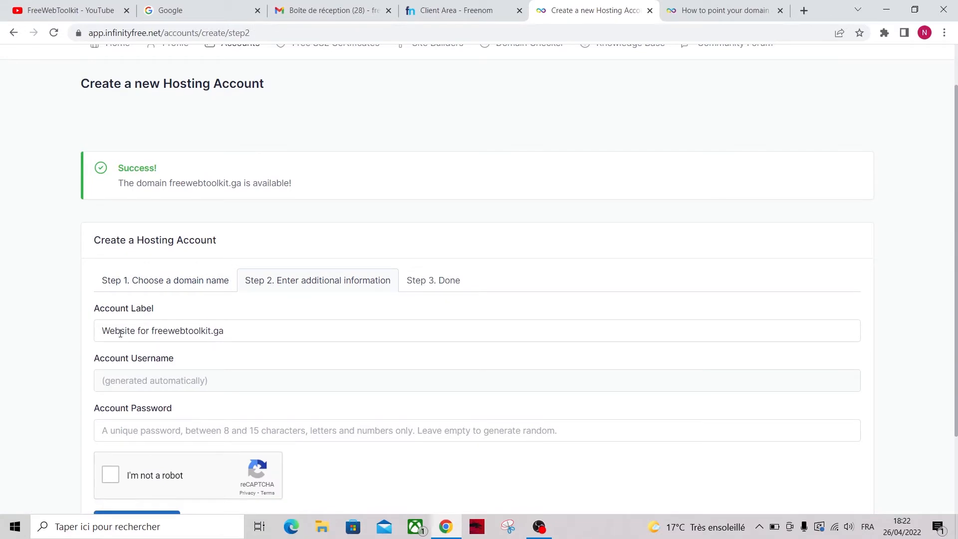
scroll(229, 338, down, 1)
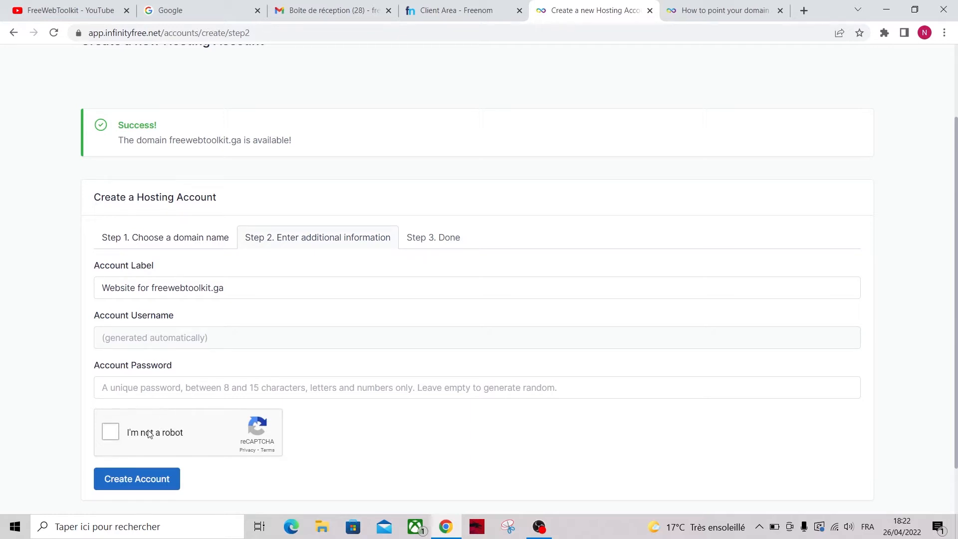
click(111, 433)
click(153, 486)
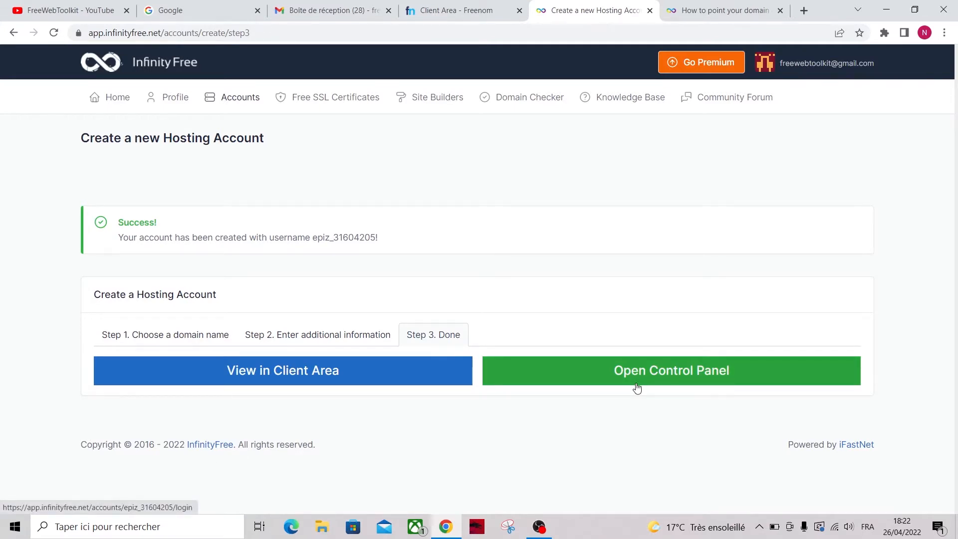
click(311, 371)
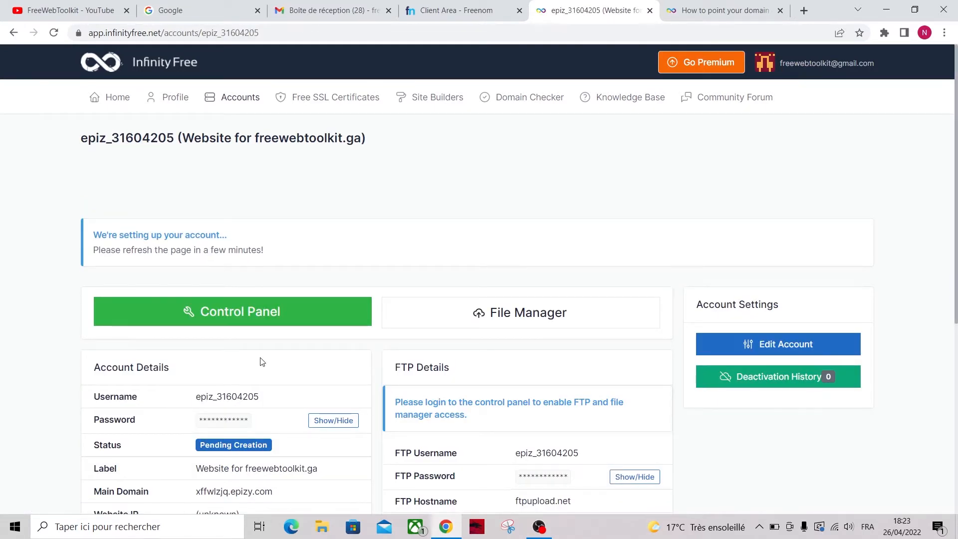
click(272, 319)
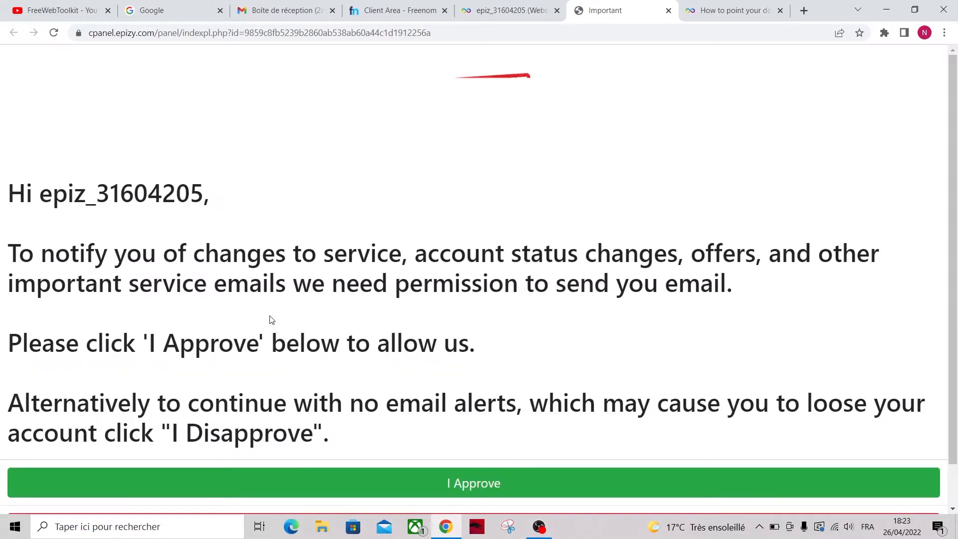
Approve the service email notice and launch Softaculous Apps Installer from the Software section
scroll(329, 384, down, 1)
click(422, 437)
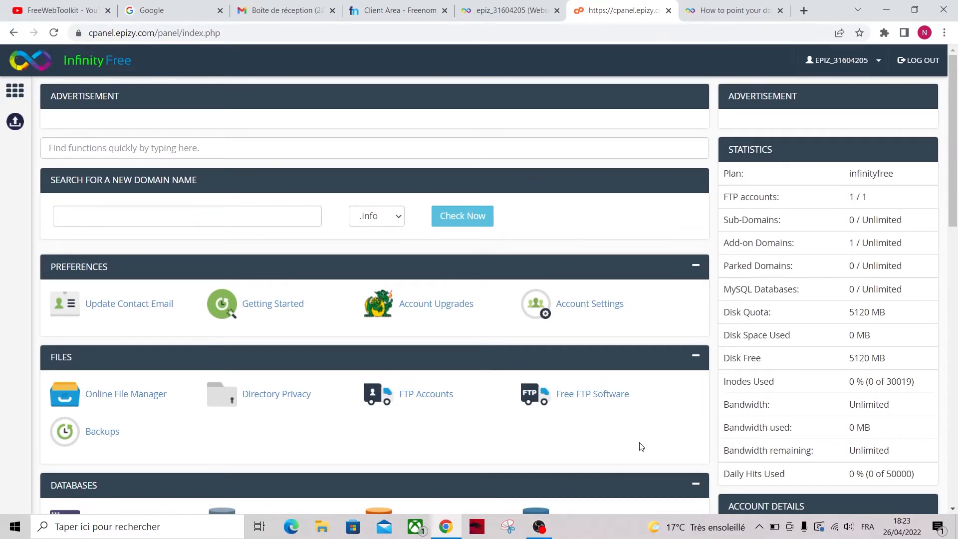
scroll(641, 447, down, 6)
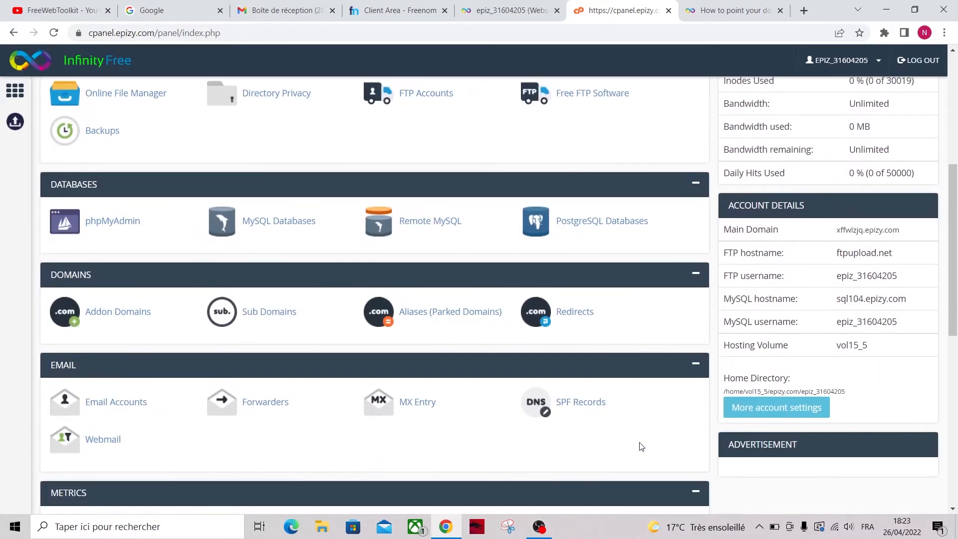
scroll(641, 446, down, 6)
scroll(641, 446, down, 1)
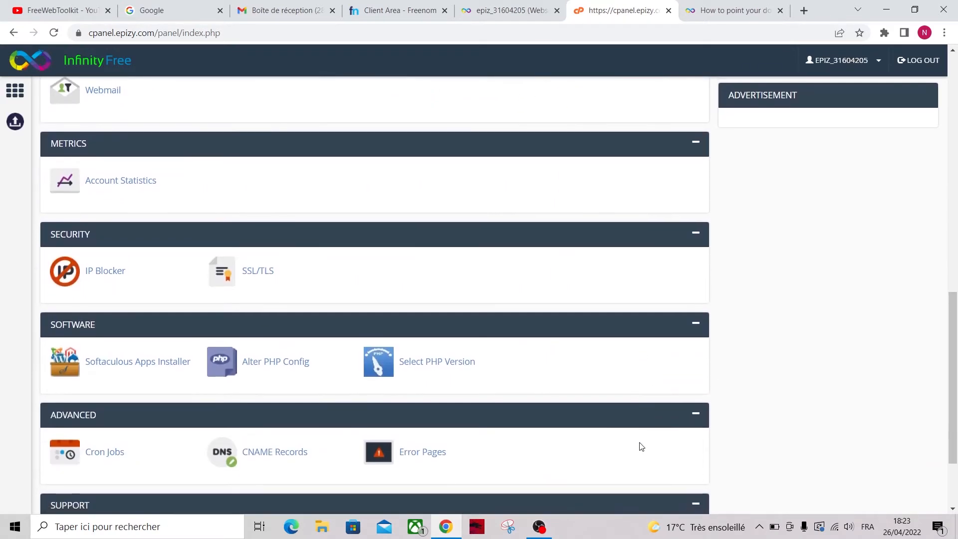
click(135, 368)
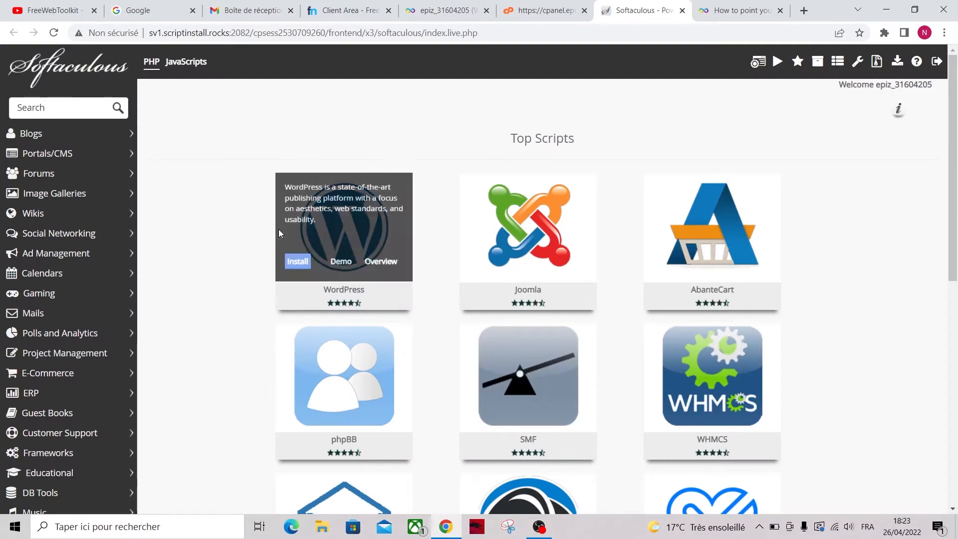
Begin a WordPress install and change the site name to FreeWebToolkit
click(299, 263)
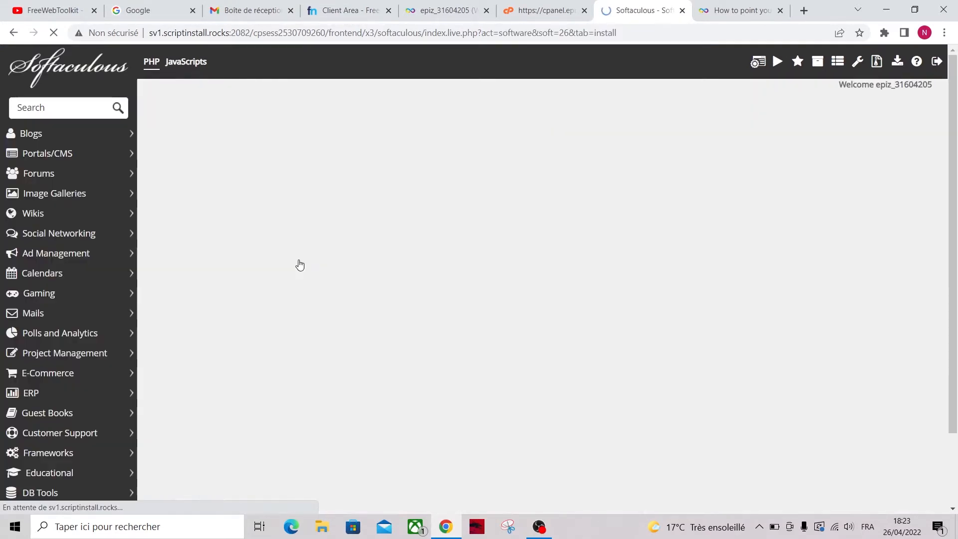
scroll(439, 356, down, 1)
scroll(439, 356, down, 2)
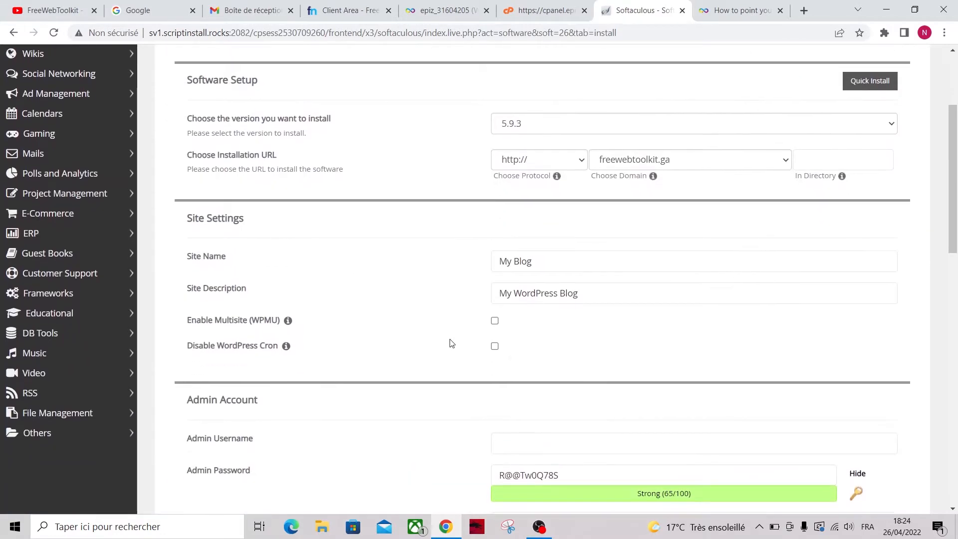
triple_click(548, 270)
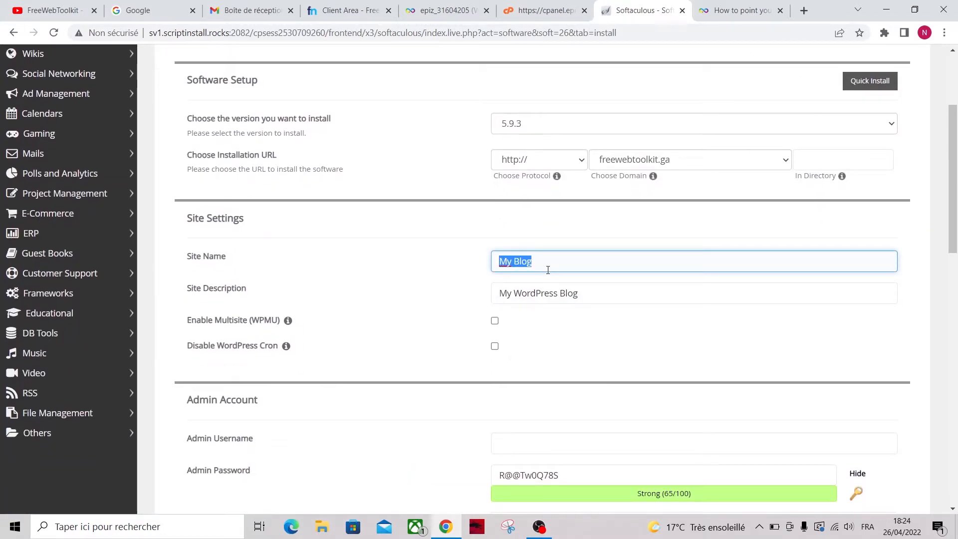
text(FreeWebToolk)
click(462, 289)
Set the admin username to admin and start the installation
scroll(399, 282, down, 2)
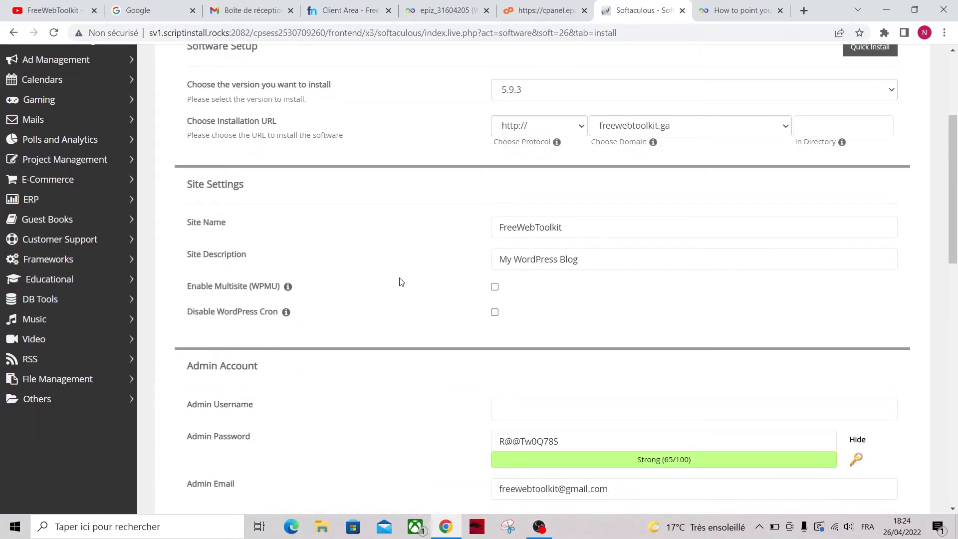
click(508, 355)
text(admin)
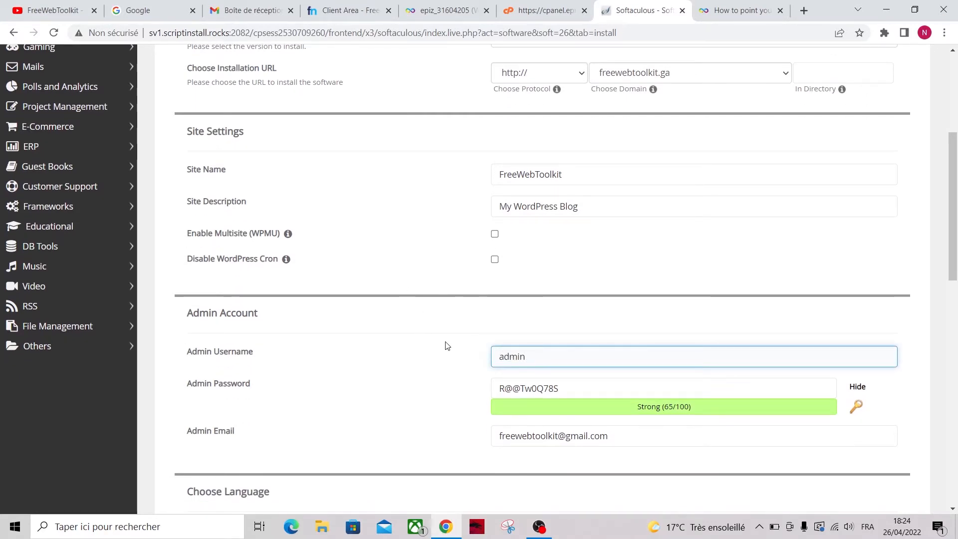
scroll(415, 343, down, 10)
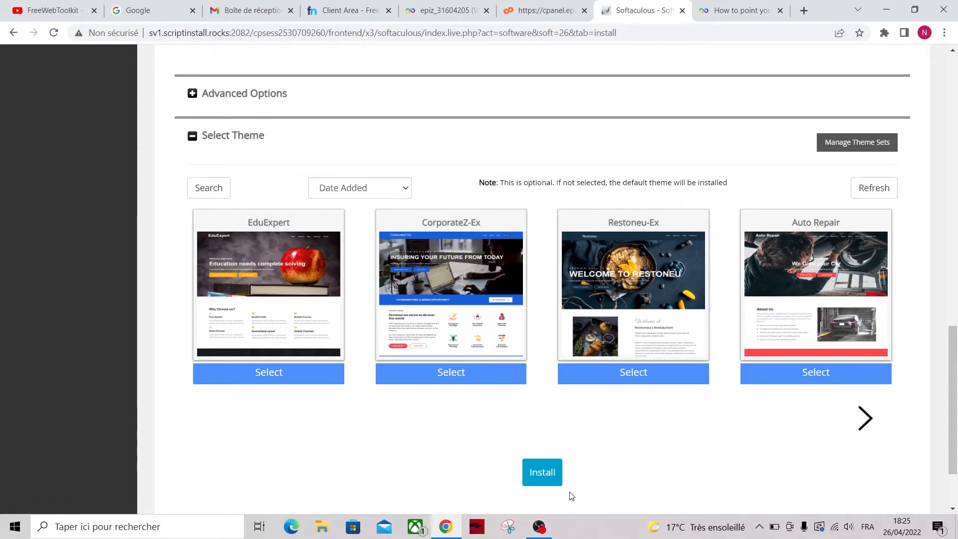
click(542, 474)
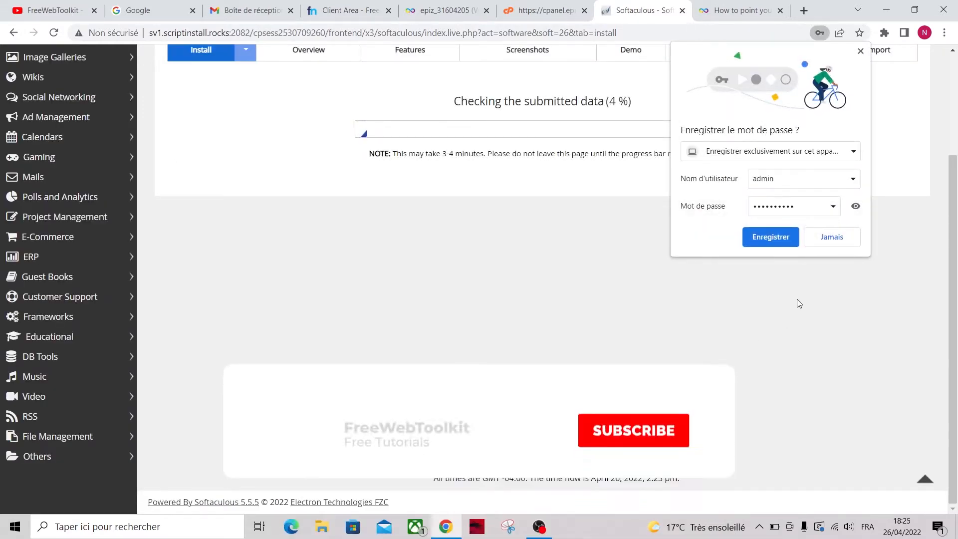
Dismiss the save-password prompt and, once installed, go to the freewebtoolkit.ga/wp-admin dashboard
click(770, 238)
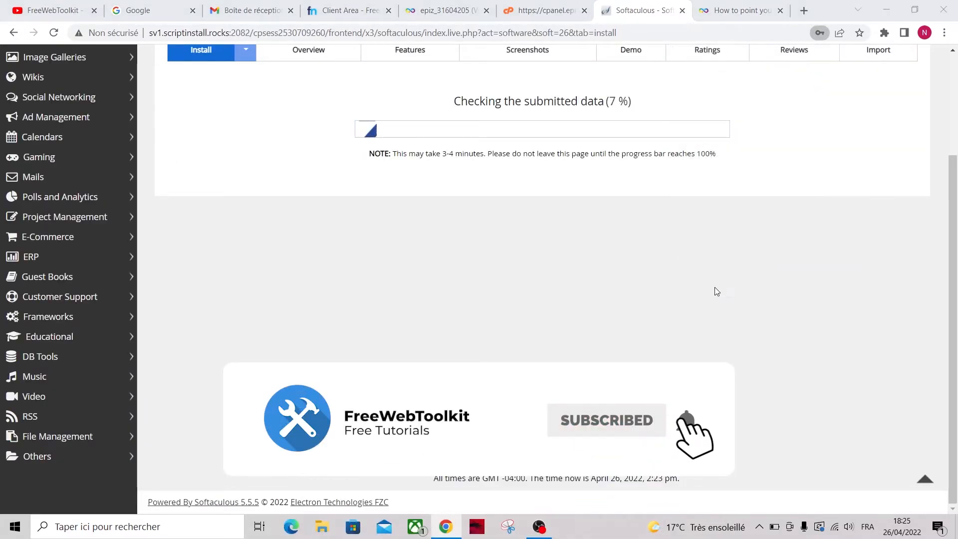
scroll(717, 292, up, 3)
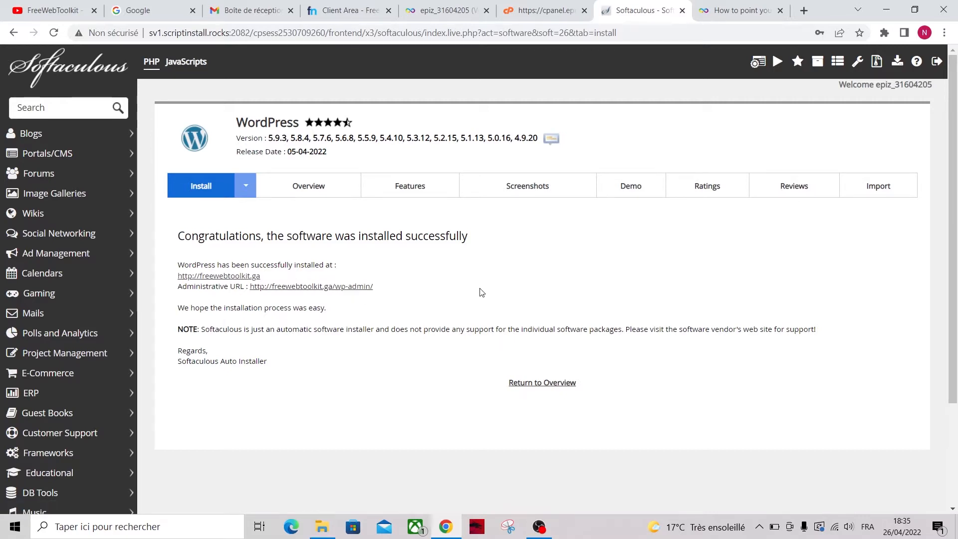
click(355, 287)
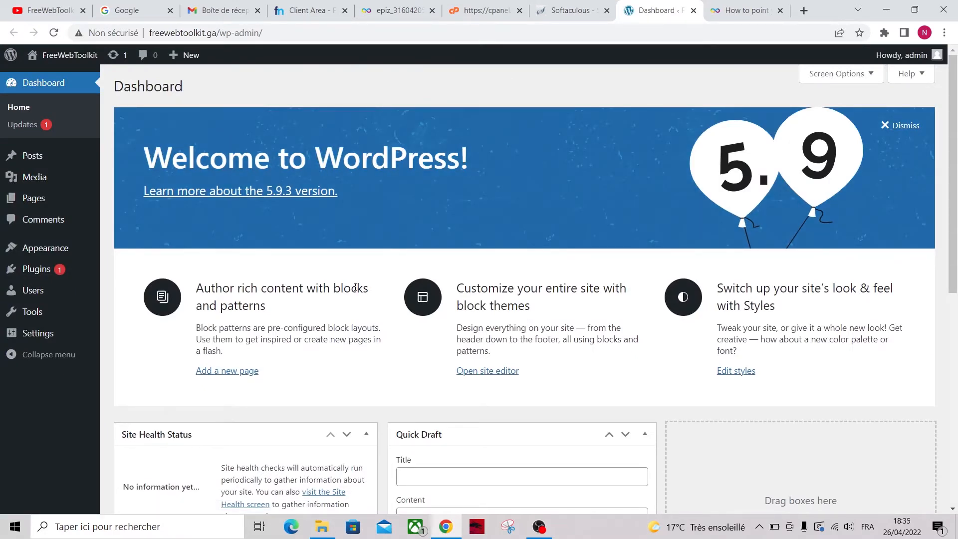
Explore the WordPress admin sidebar menus down to Appearance
mouse_move(43, 165)
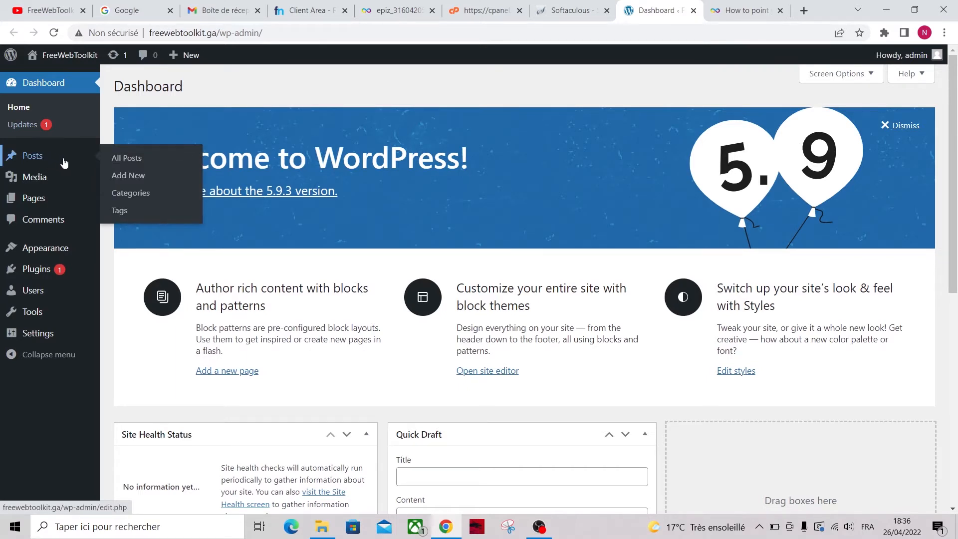
mouse_move(42, 184)
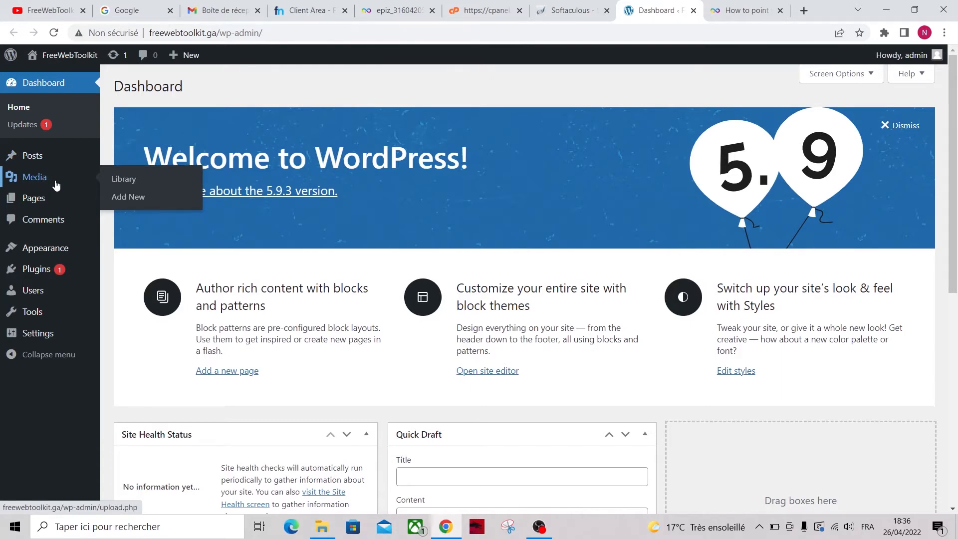
mouse_move(52, 203)
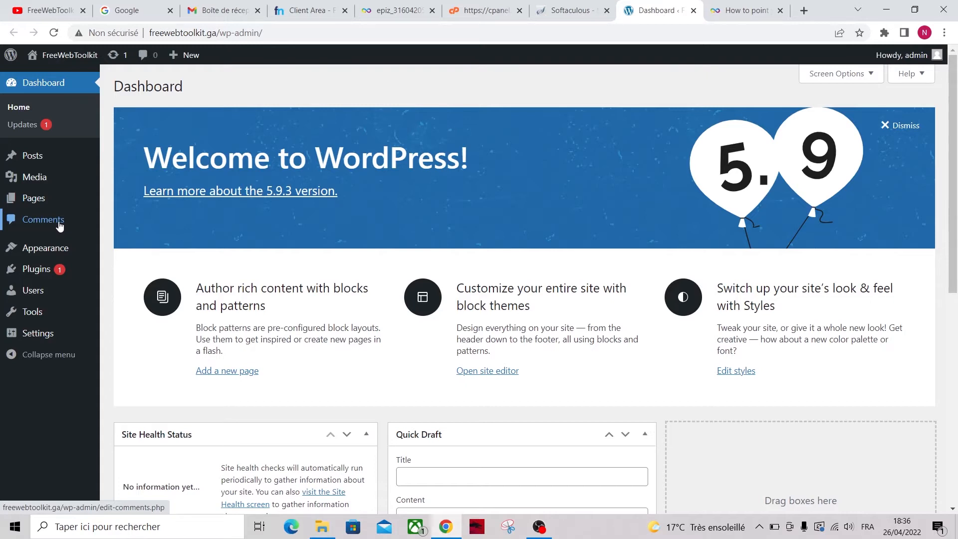
mouse_move(57, 254)
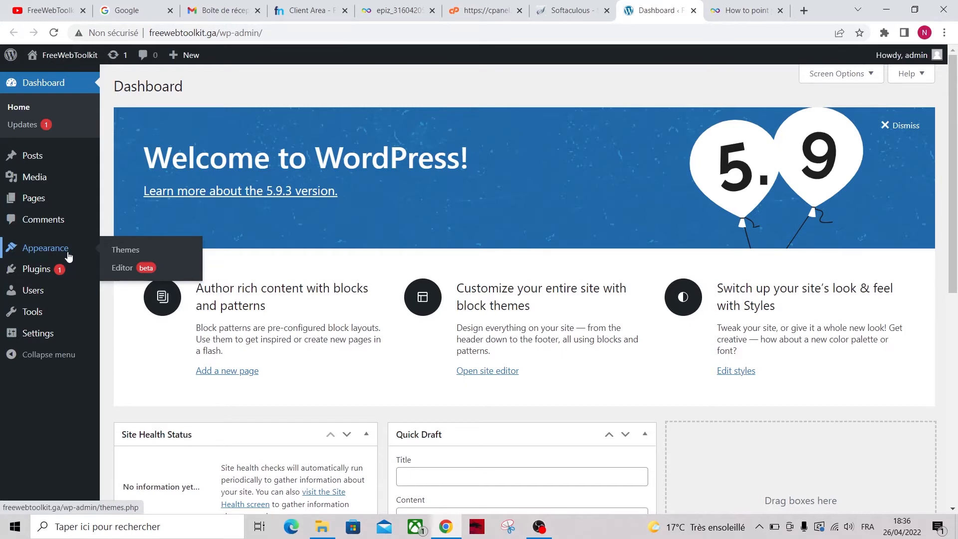
mouse_move(34, 270)
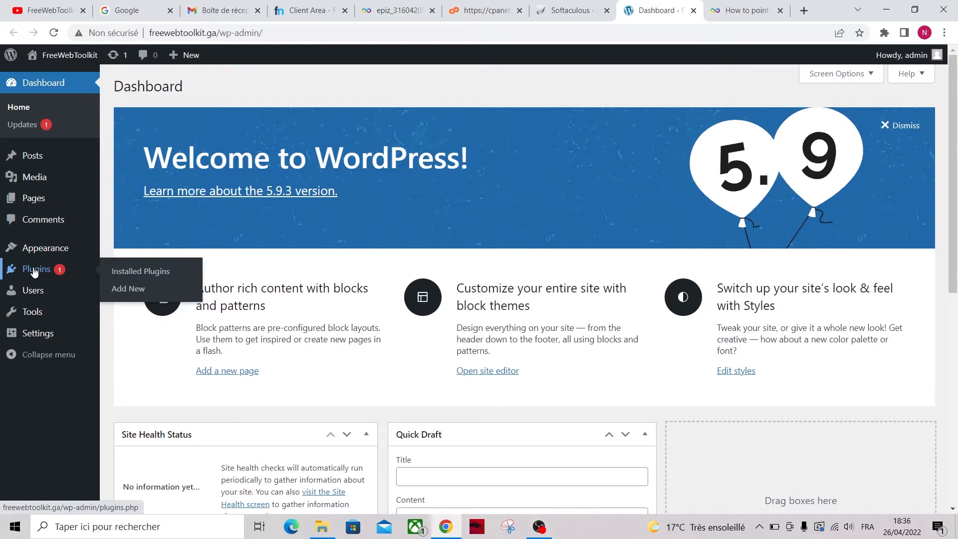
mouse_move(37, 293)
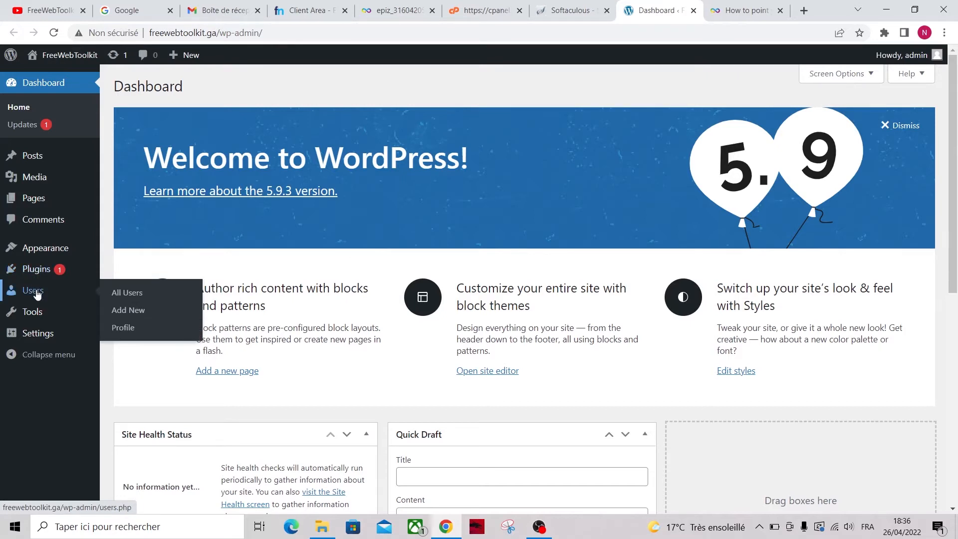
mouse_move(35, 338)
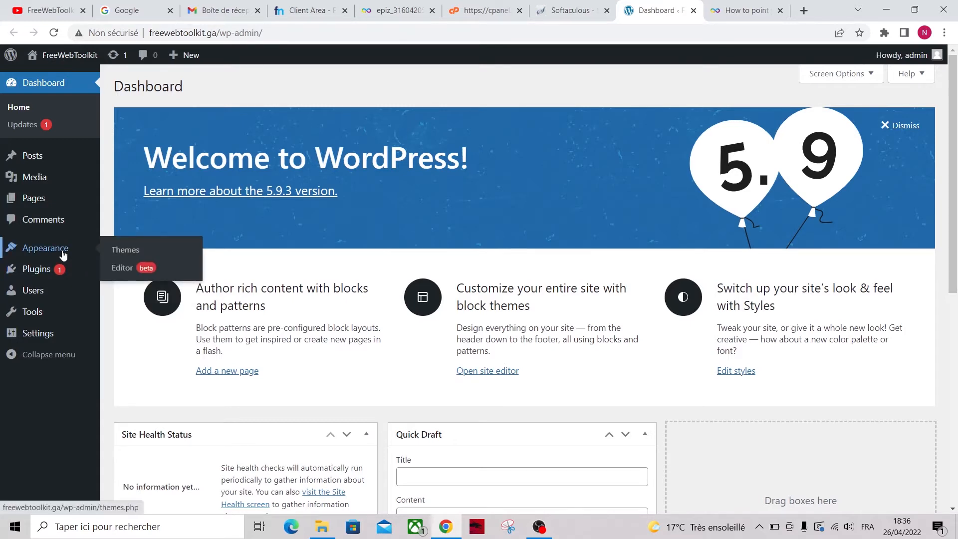
Show the installed themes list, then load freewebtoolkit.ga in a new tab
click(118, 256)
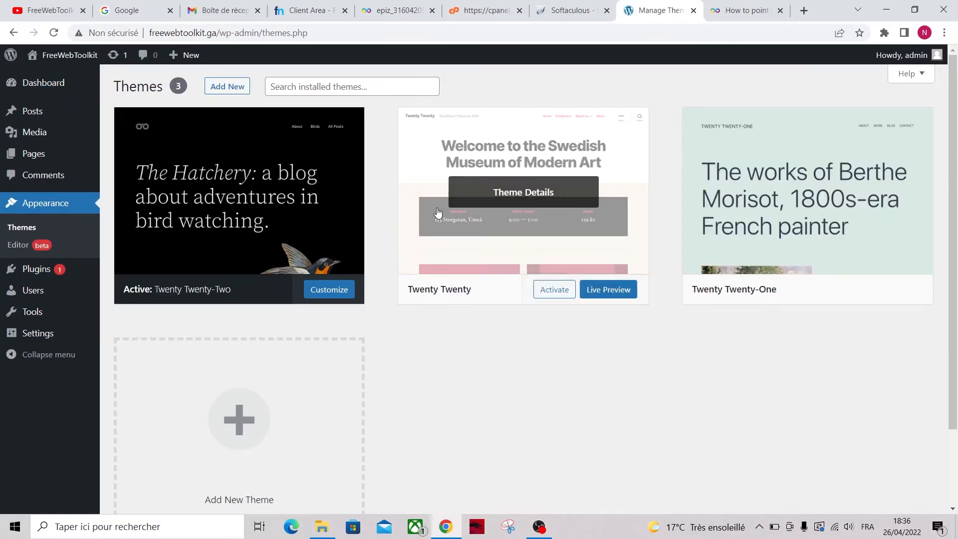
click(804, 11)
text(fre)
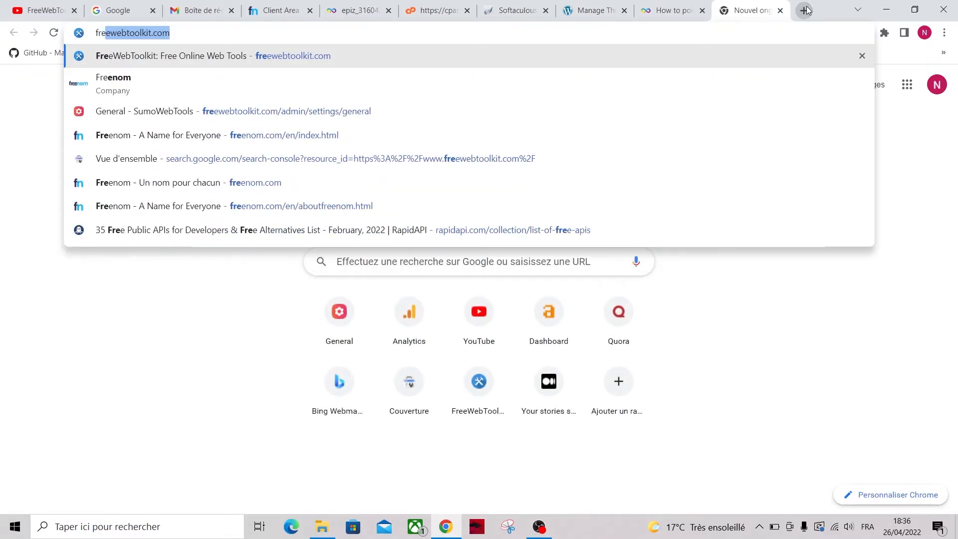
key(End)
key(BackSpace)
key(BackSpace)
key(BackSpace)
text(ga)
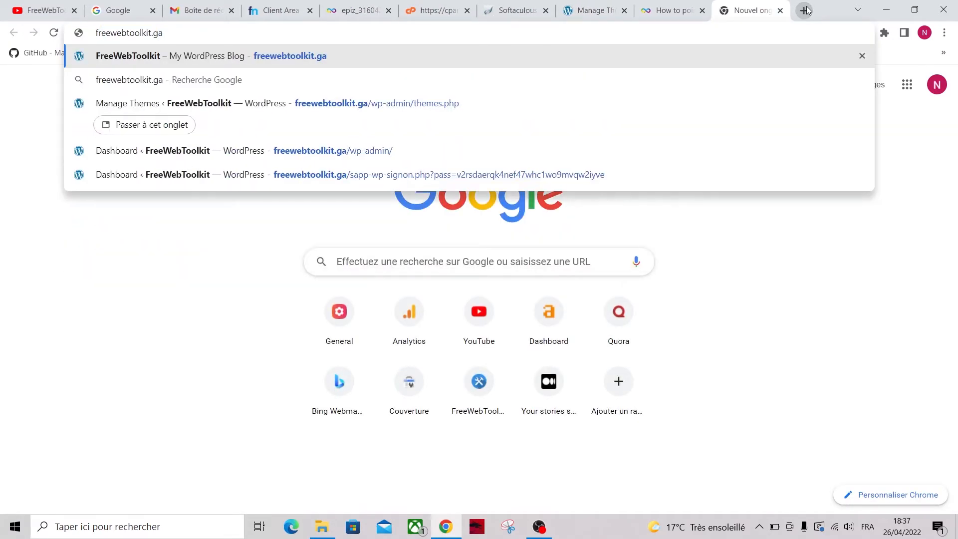
key(Return)
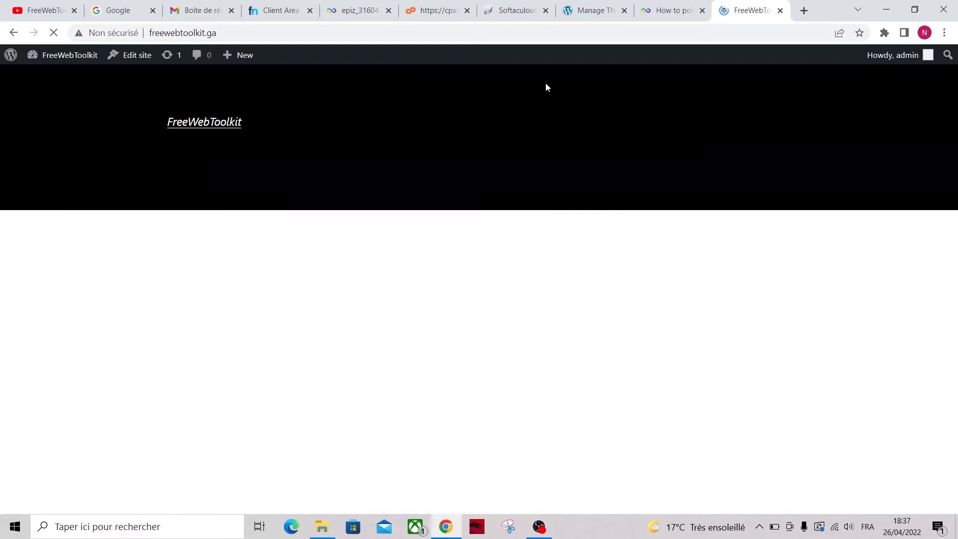
Scroll through the live site's current look and return to the Themes page
scroll(399, 299, down, 6)
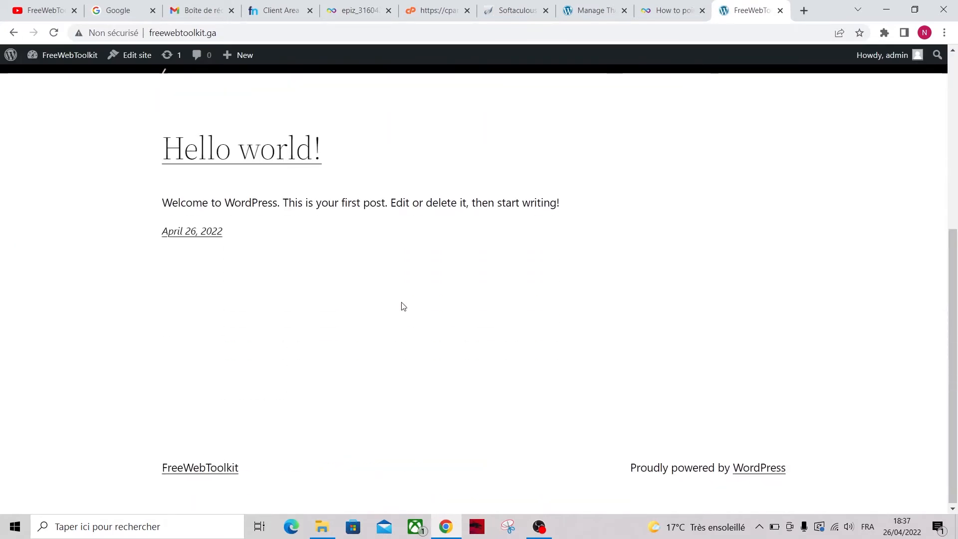
scroll(401, 304, up, 5)
scroll(403, 306, up, 1)
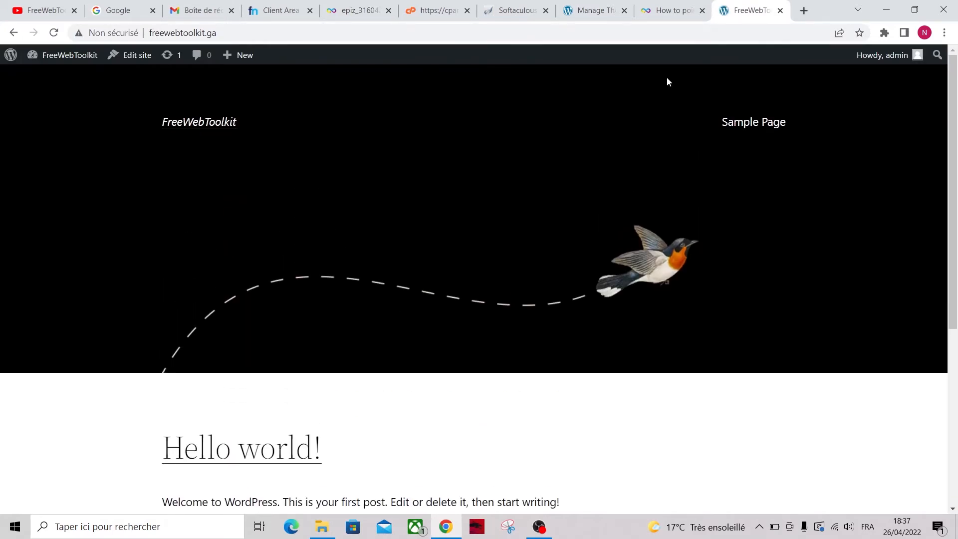
click(581, 8)
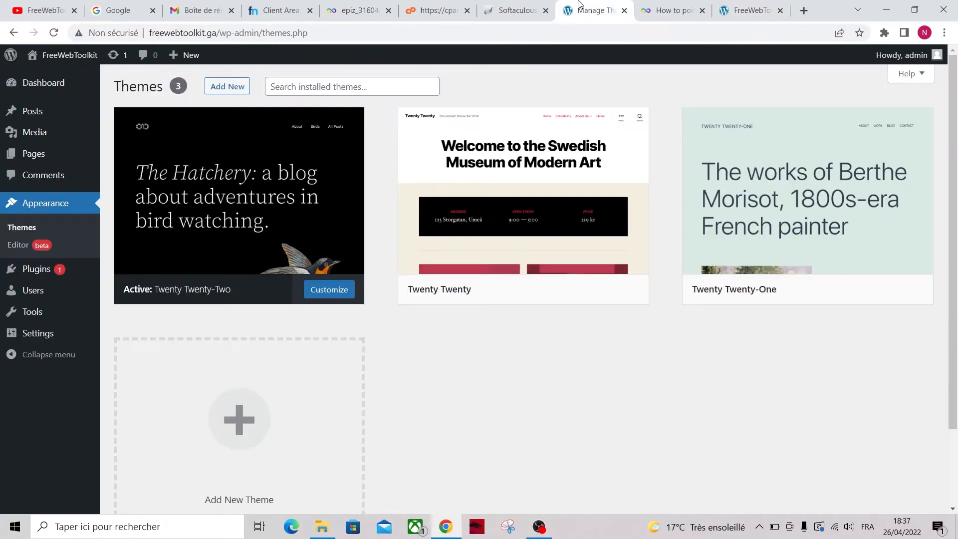
Install and activate the Astra theme from the theme browser, then switch to the live site tab
click(225, 87)
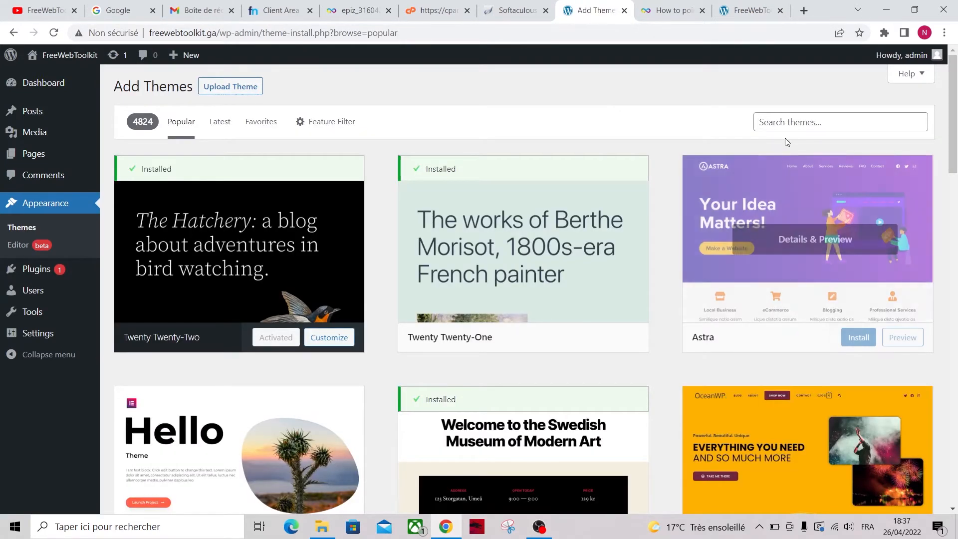
mouse_move(768, 228)
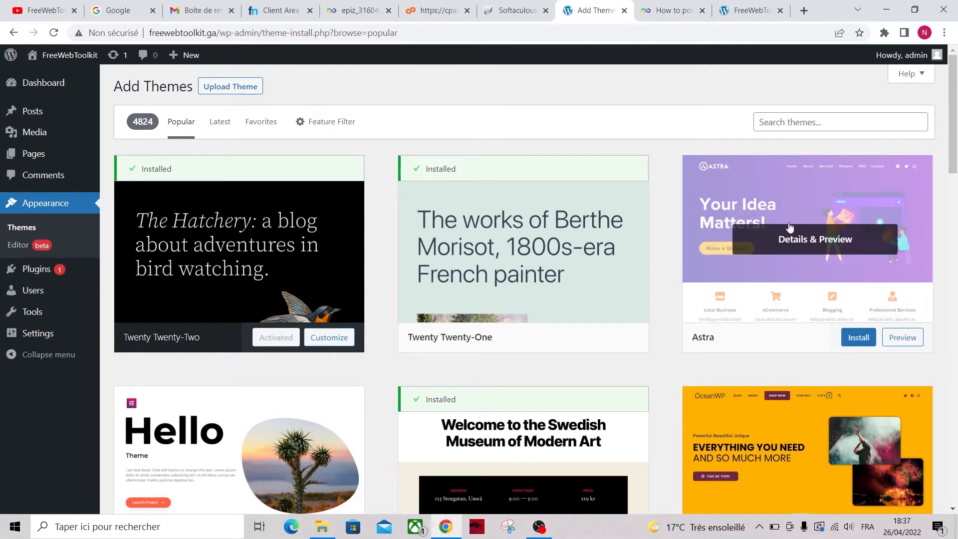
click(856, 339)
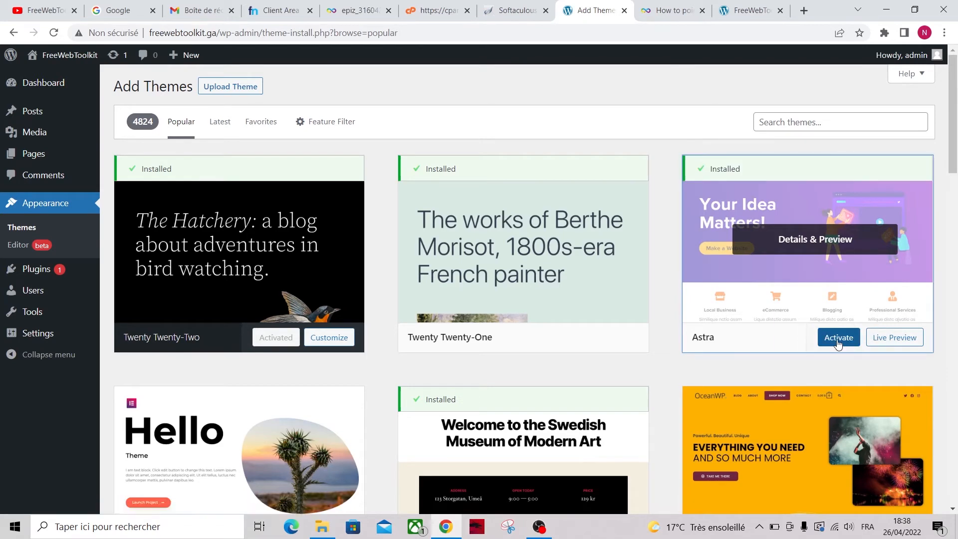
click(838, 343)
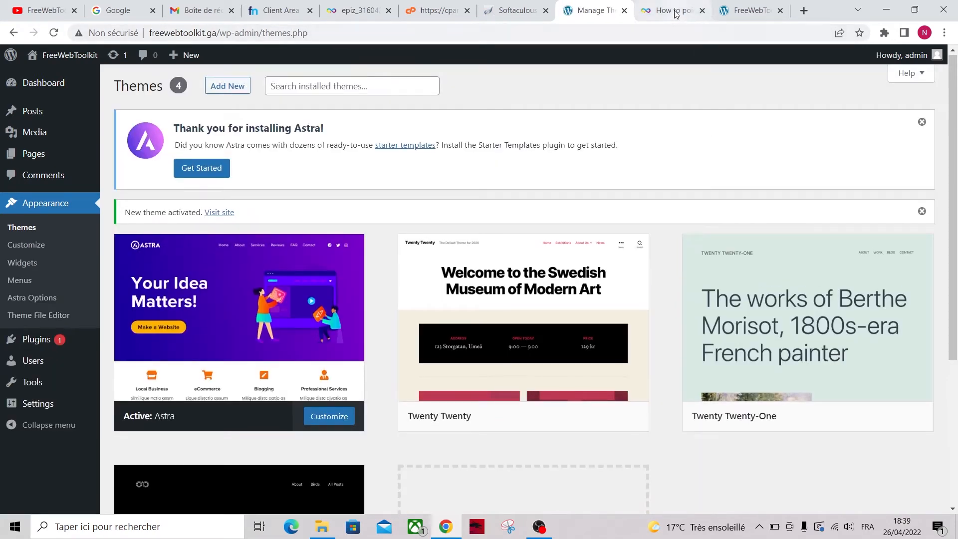
click(726, 7)
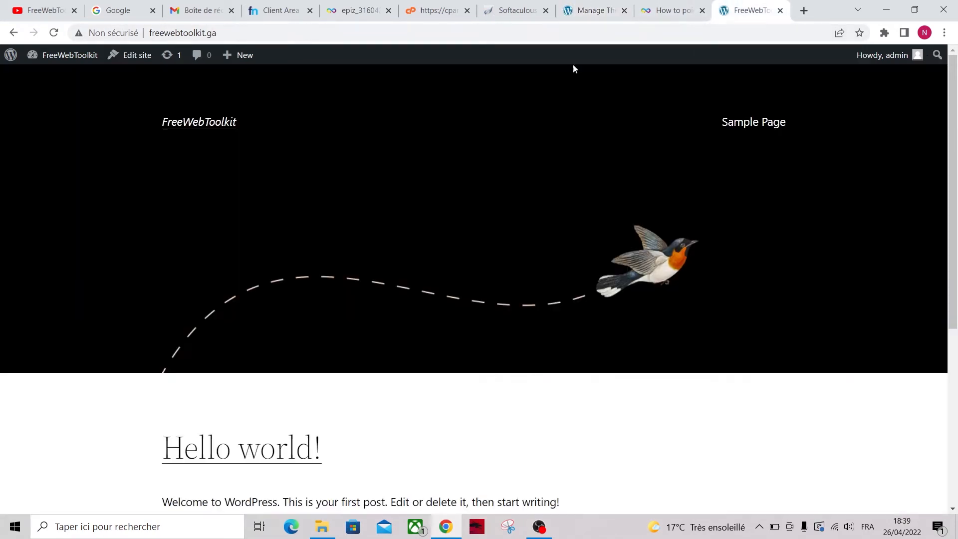
Reload the live site to check the Astra layout, then return to the Manage Themes tab
click(52, 33)
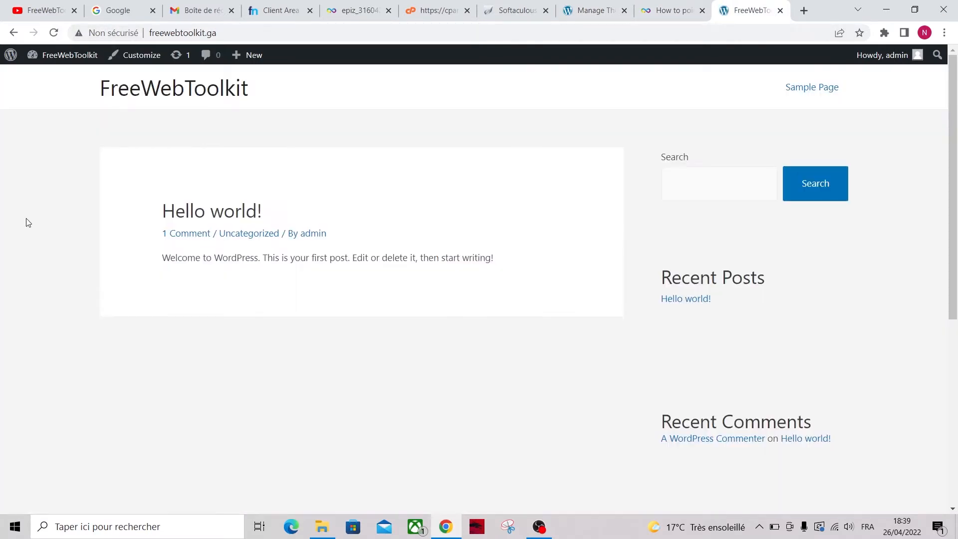
scroll(73, 352, down, 6)
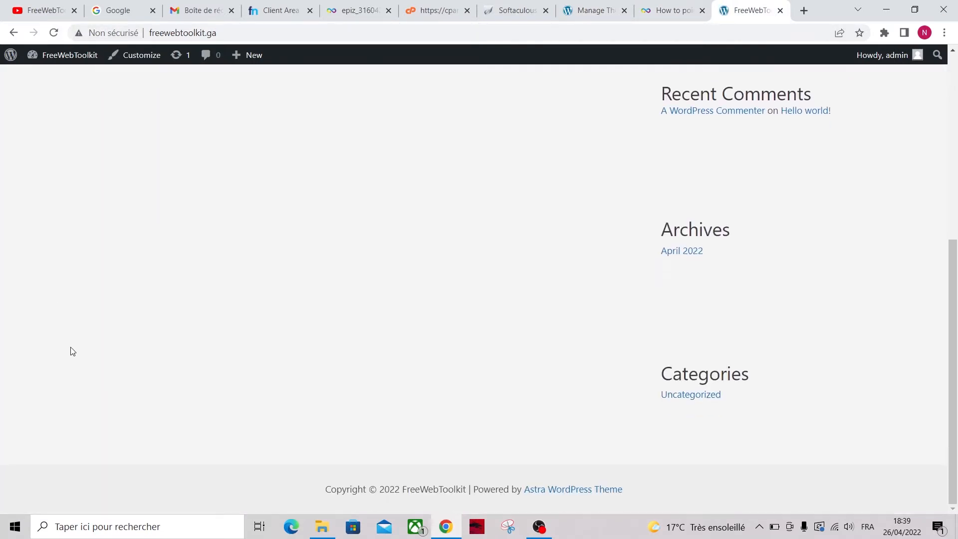
scroll(72, 352, up, 7)
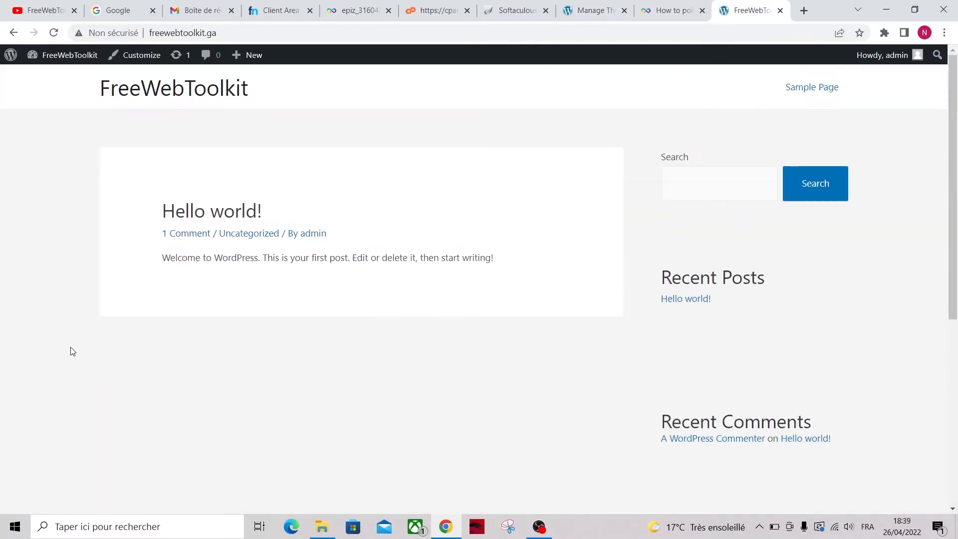
click(580, 10)
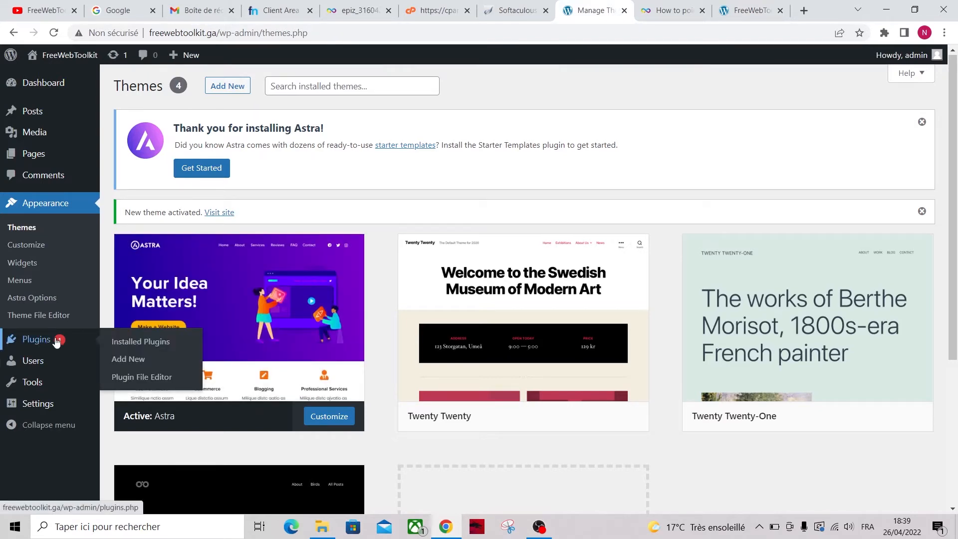
Search the plugin directory for 'astra' and install the Starter Templates plugin
click(138, 358)
click(798, 209)
text(astra)
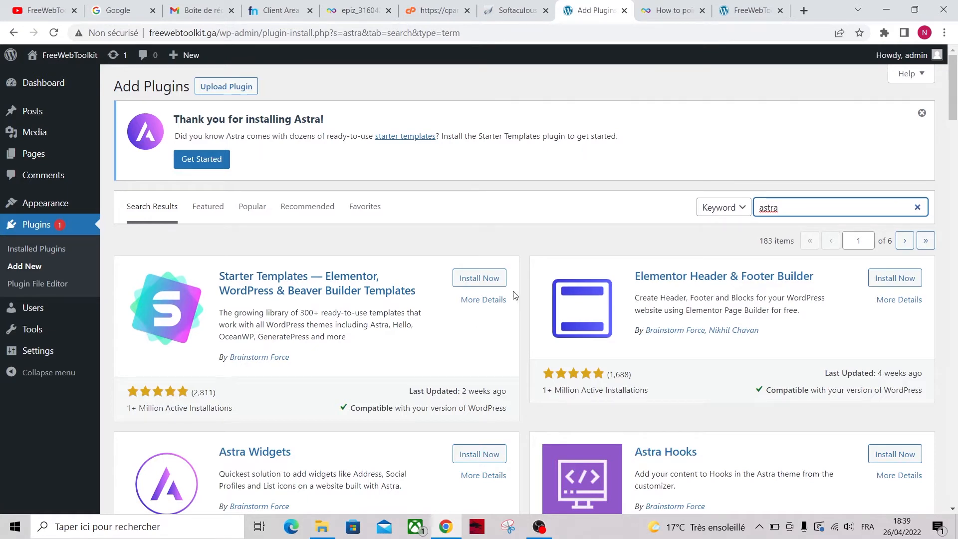
click(479, 279)
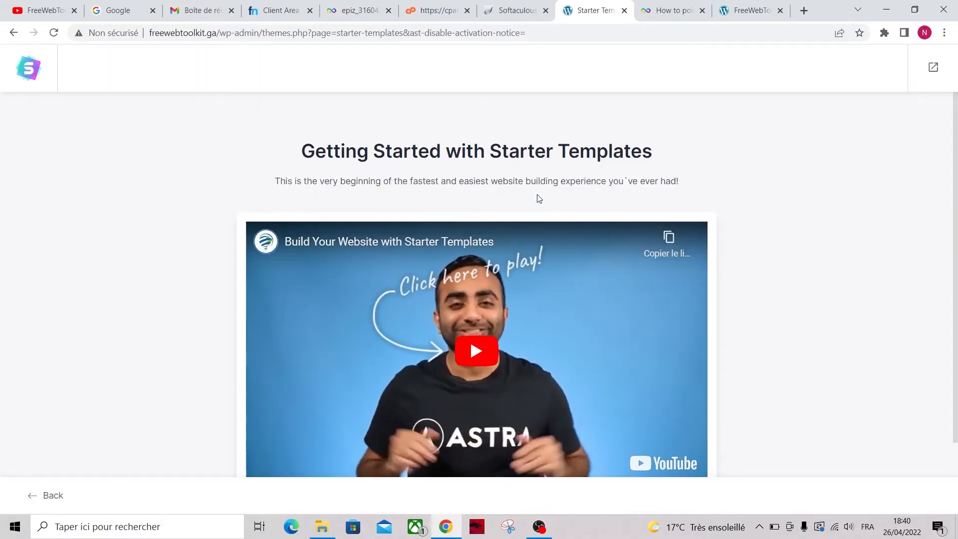
Start Build Your Website Now, dismiss the driver notification, and choose Elementor as the page builder
scroll(468, 162, down, 2)
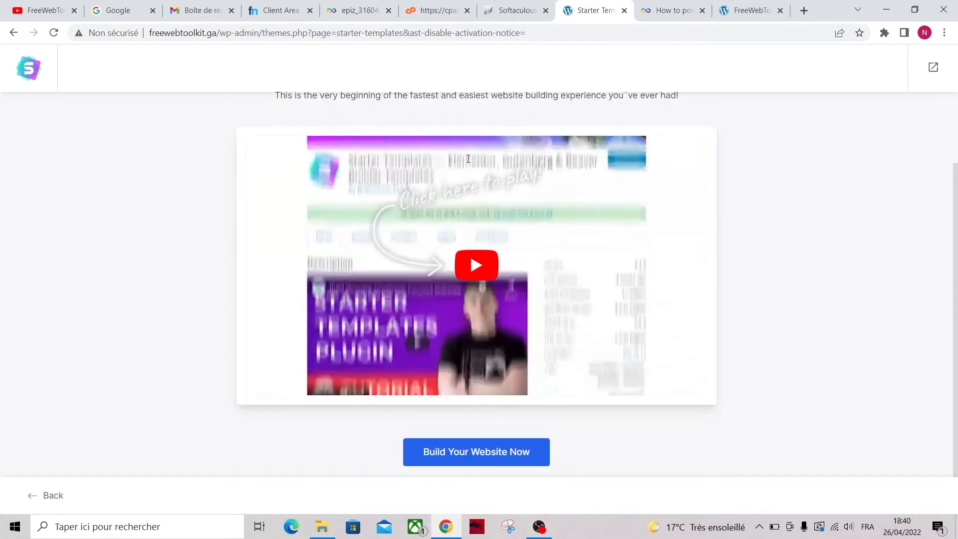
click(496, 457)
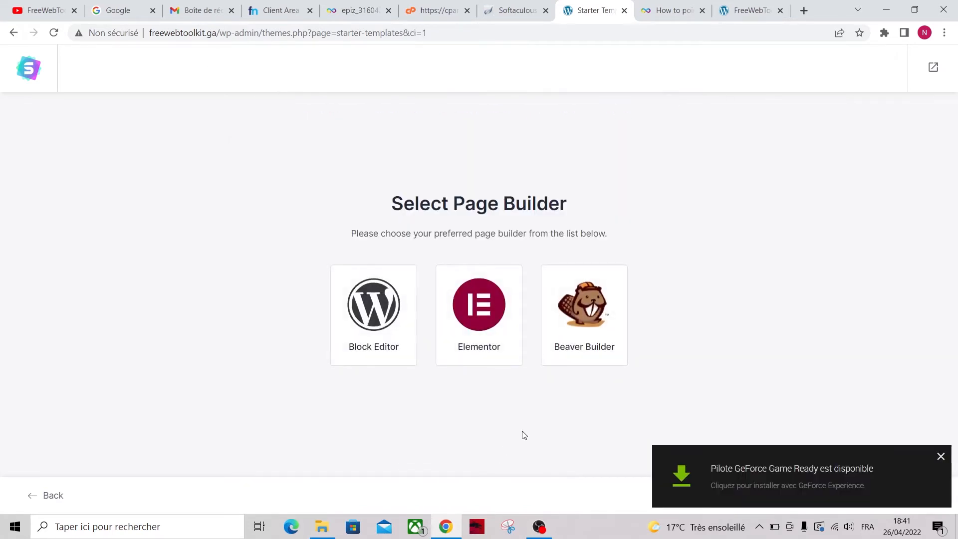
click(941, 458)
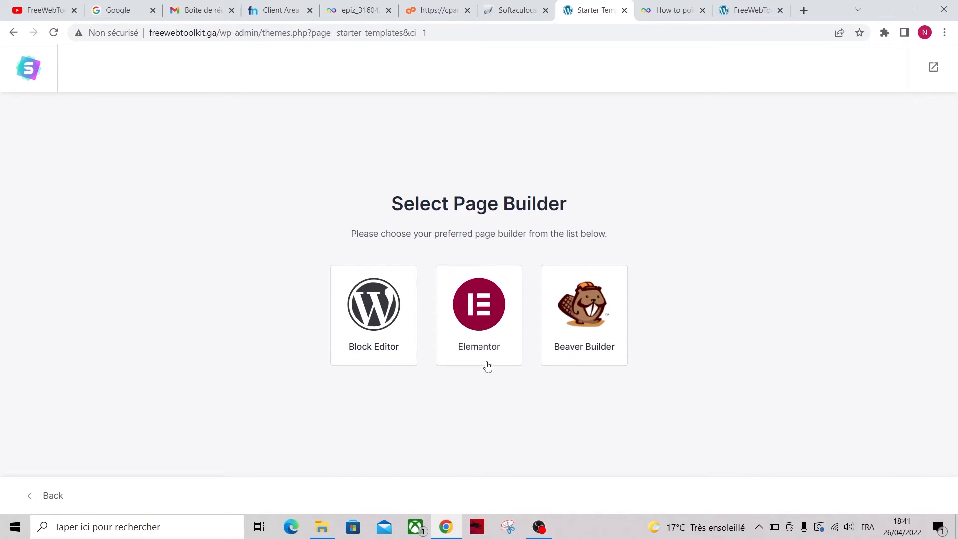
click(477, 314)
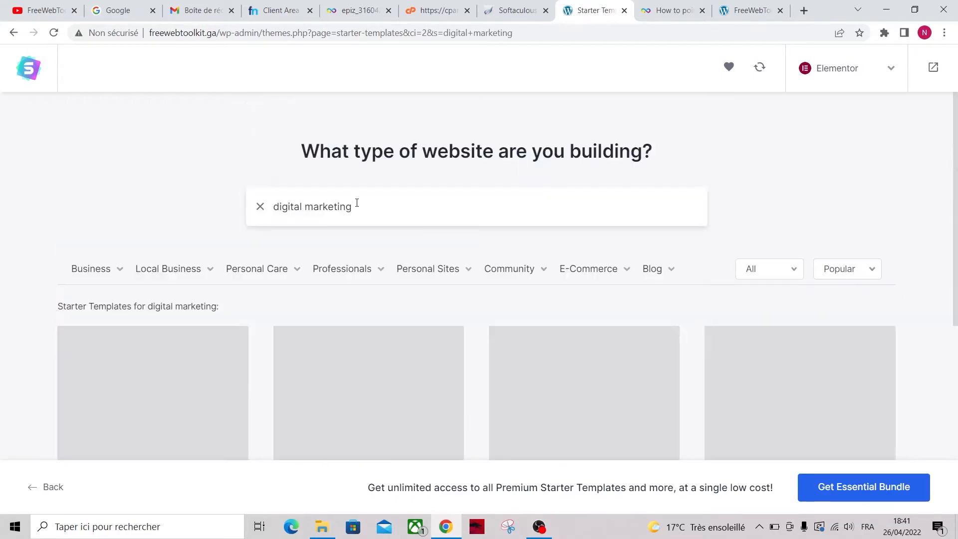
Browse the template library and select the Digital Agency starter template
scroll(479, 389, down, 5)
scroll(763, 274, up, 5)
click(764, 274)
scroll(464, 325, down, 5)
scroll(463, 324, down, 15)
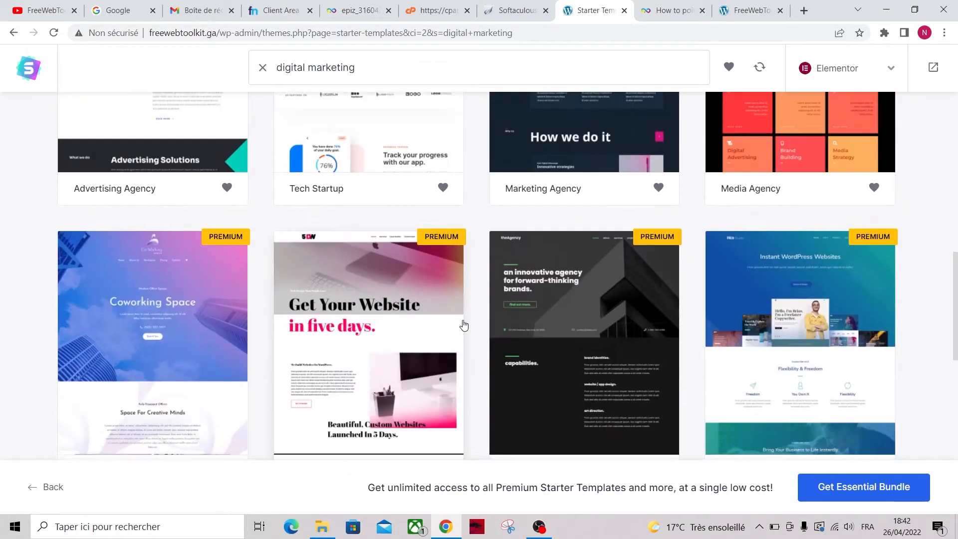
scroll(464, 324, up, 1)
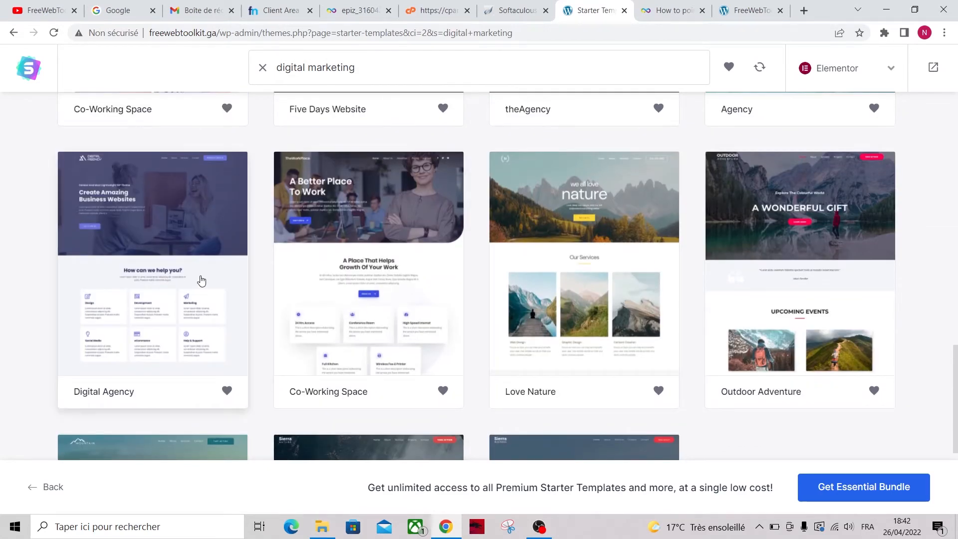
click(159, 237)
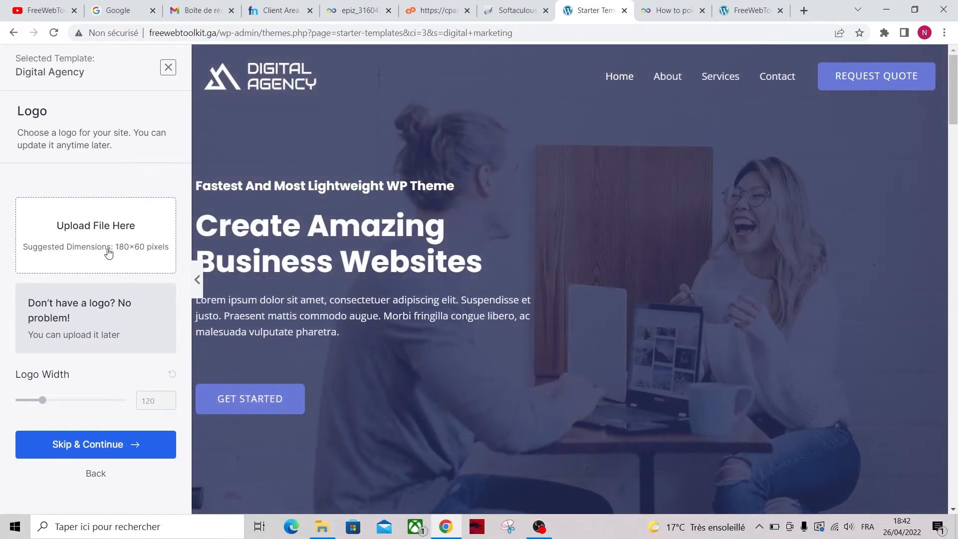
Skip the logo, preview the red and orange palettes, and apply the blue palette
click(128, 443)
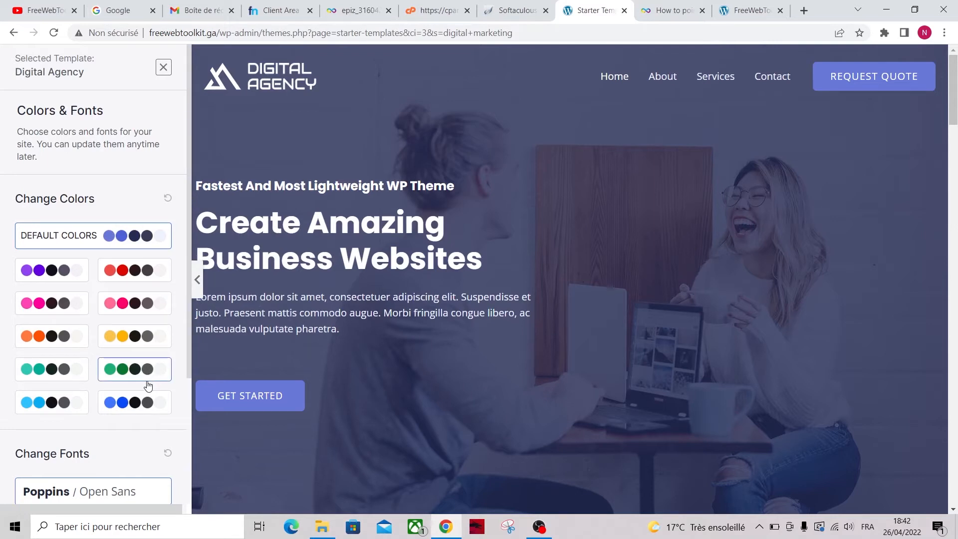
click(134, 270)
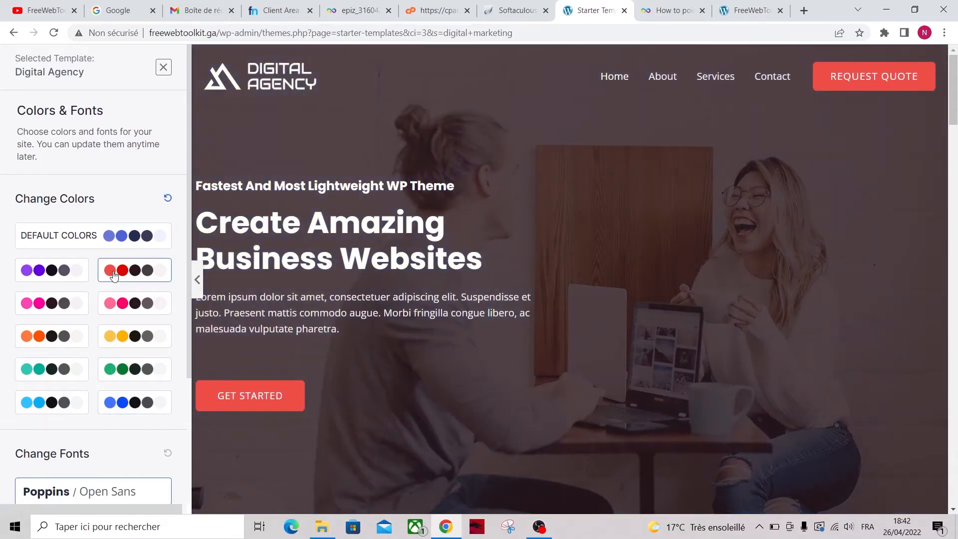
click(60, 336)
click(112, 402)
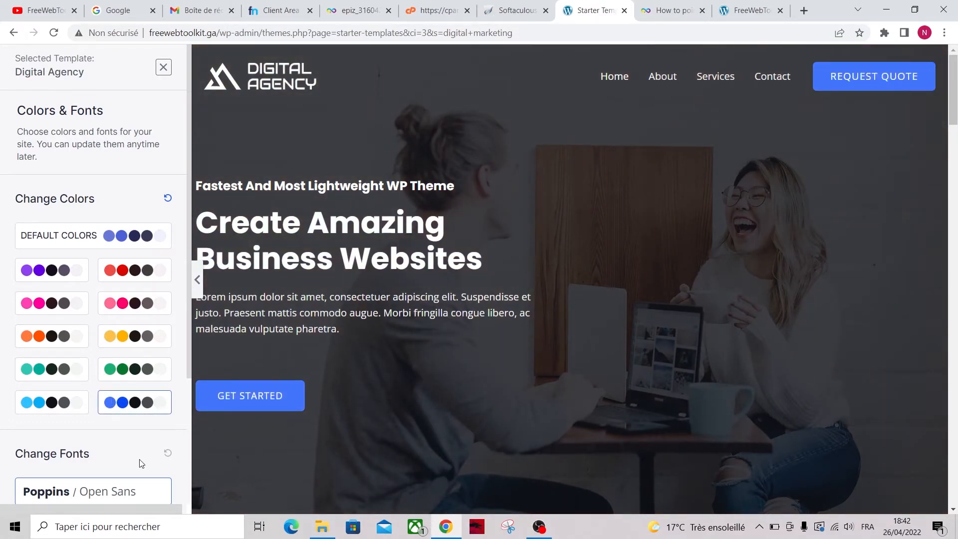
scroll(141, 463, down, 3)
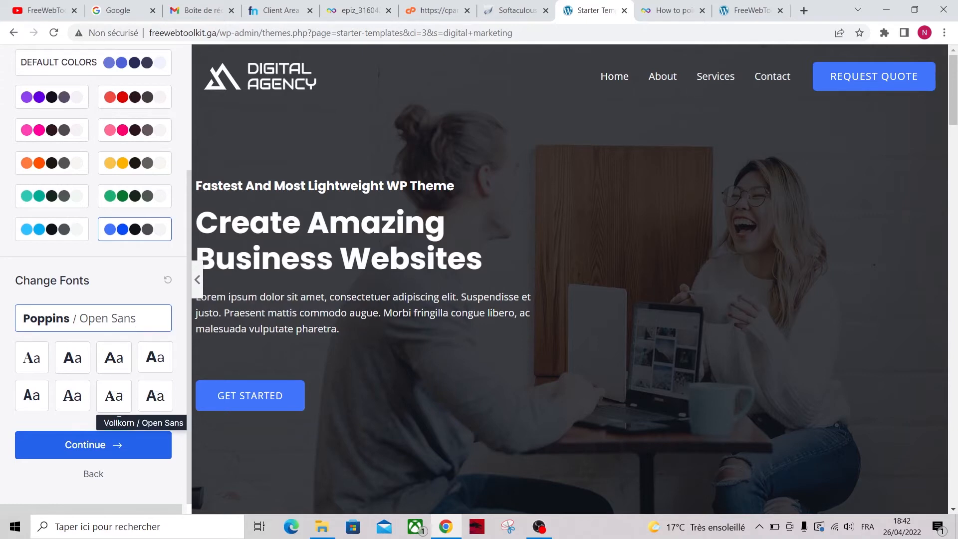
click(94, 458)
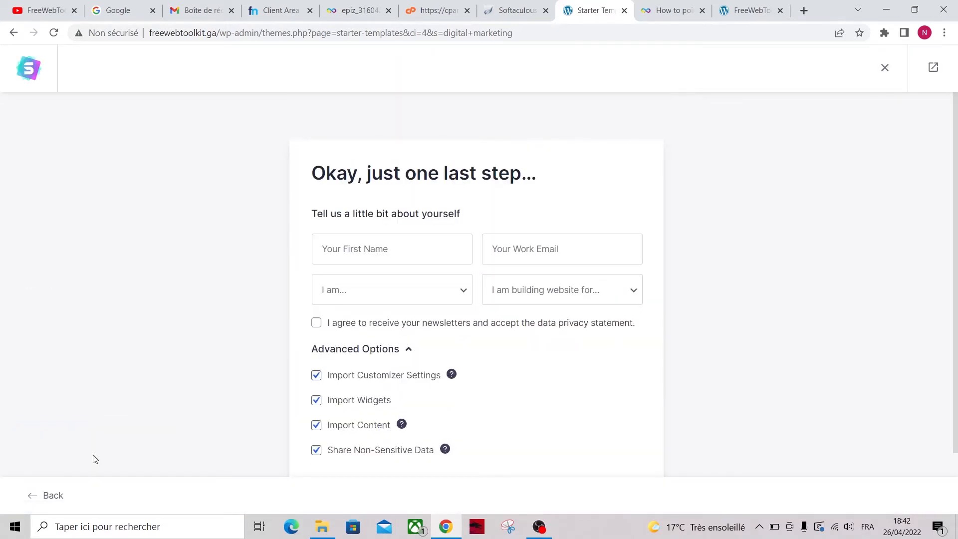
Submit the final form to build the Digital Agency site, then view the FreeWebToolkit tab
scroll(244, 349, down, 1)
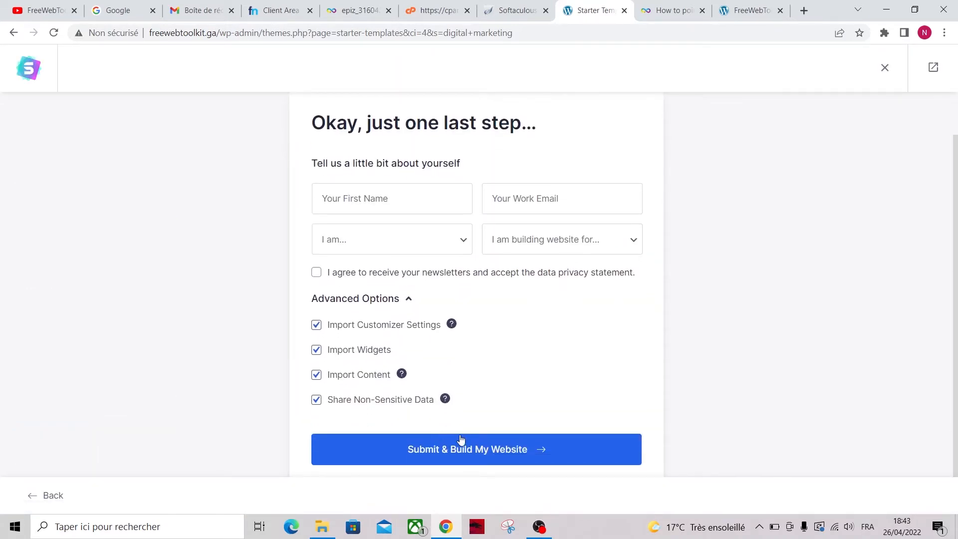
click(465, 450)
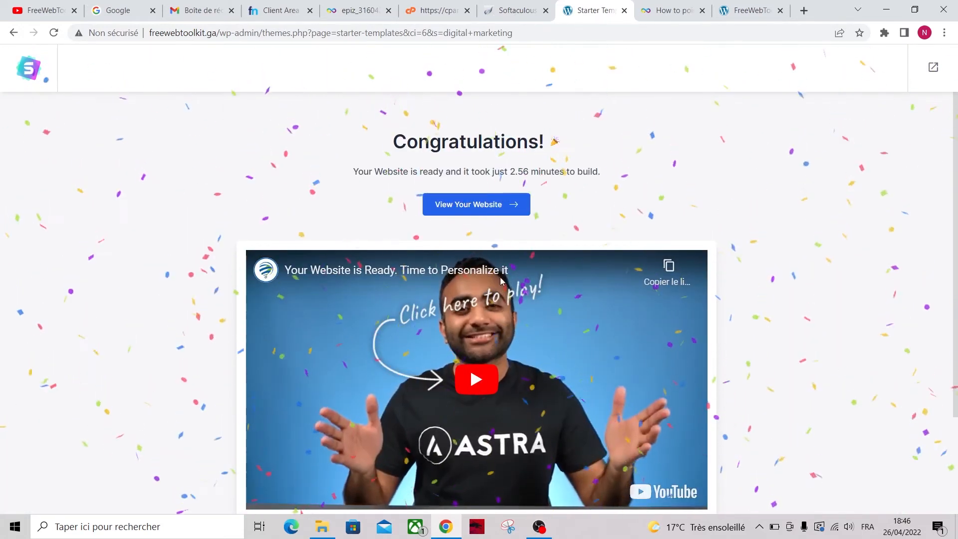
scroll(538, 147, down, 2)
scroll(537, 147, up, 2)
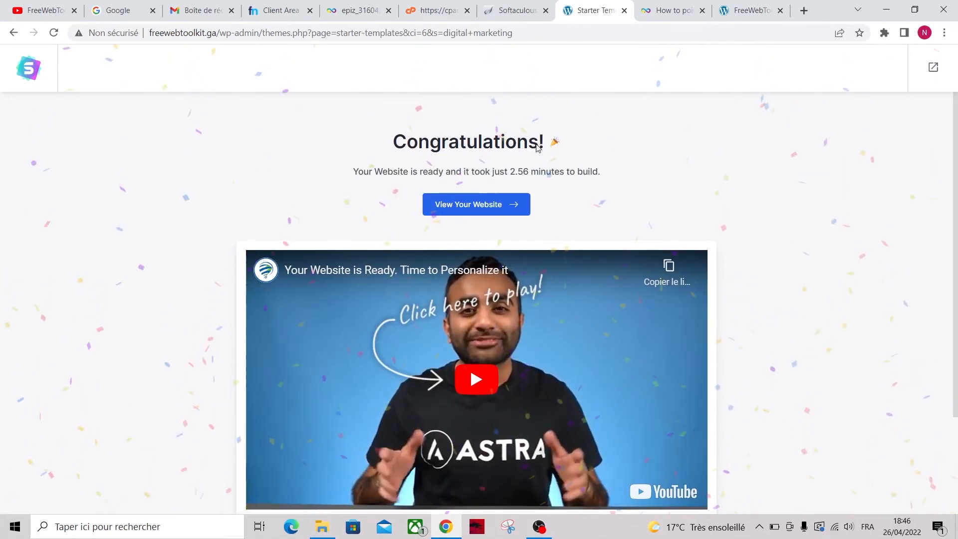
click(737, 10)
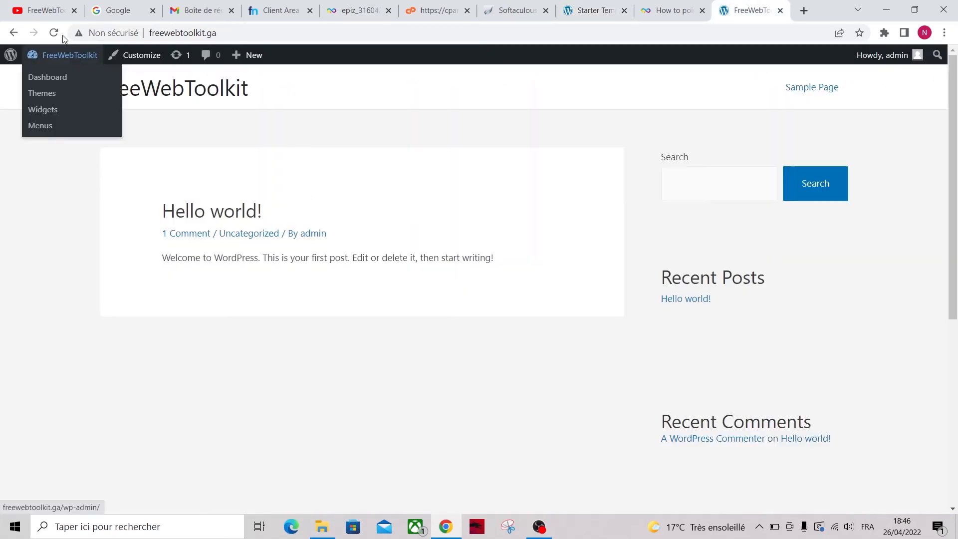
Reload the front page to see the Digital Agency design, then open the Customizer
click(65, 55)
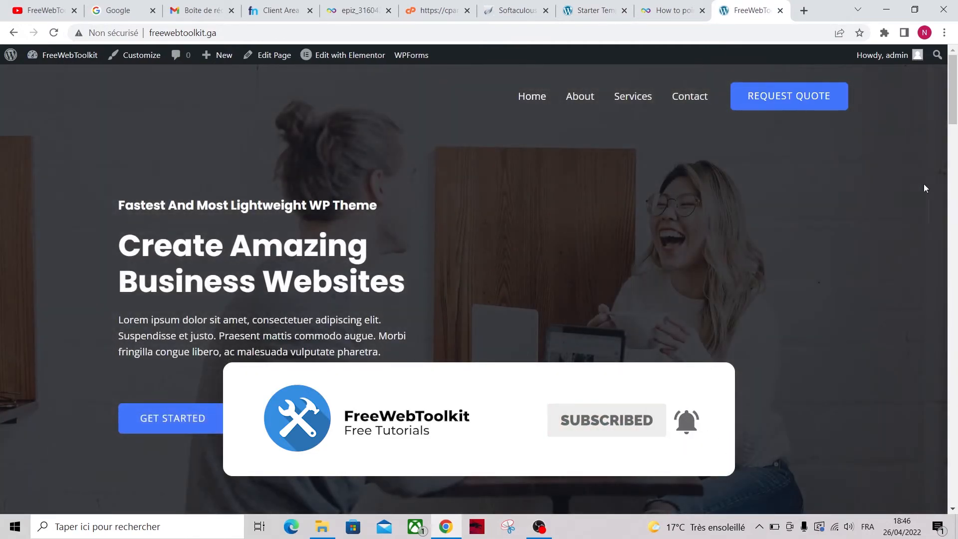
drag(954, 95, 954, 74)
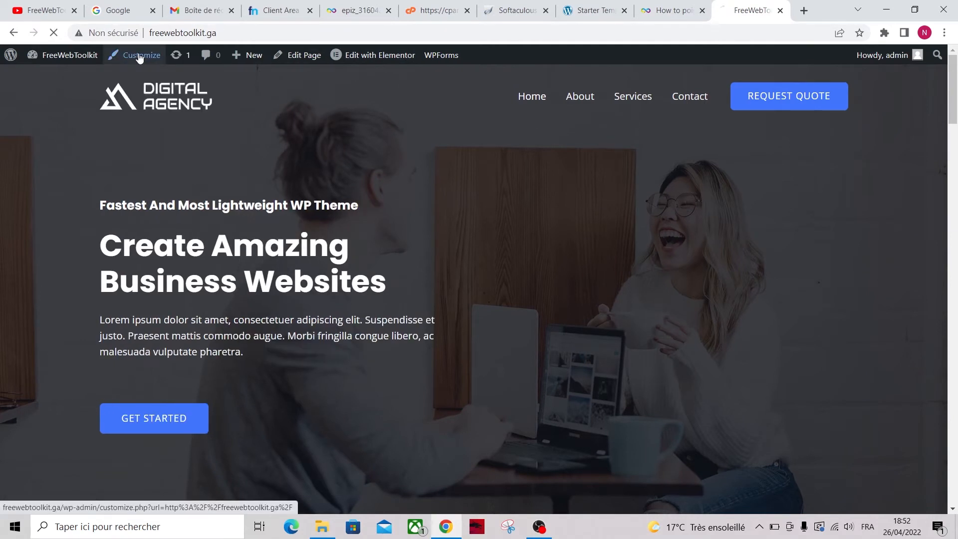
click(140, 56)
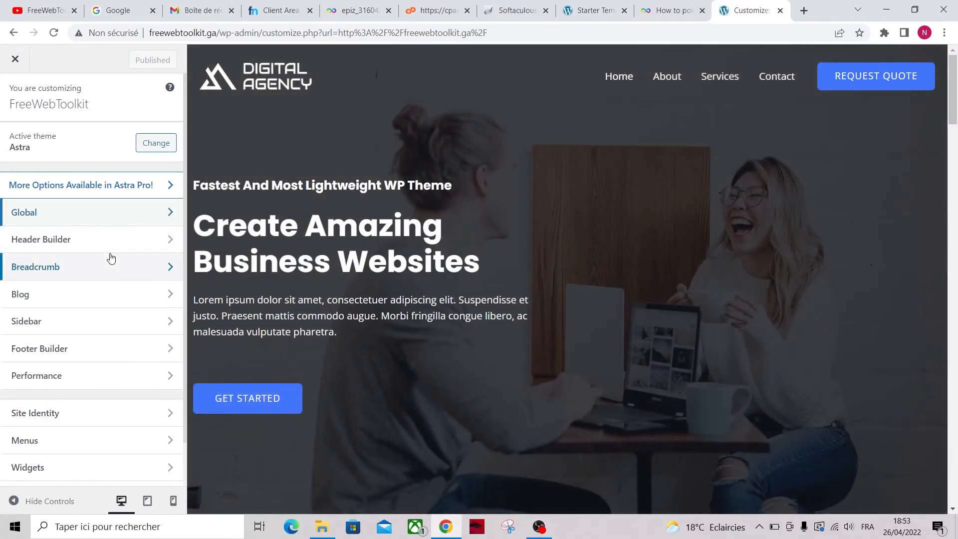
In Header Builder, drag the logo and Button chips around and back, then open Primary Menu settings
click(136, 242)
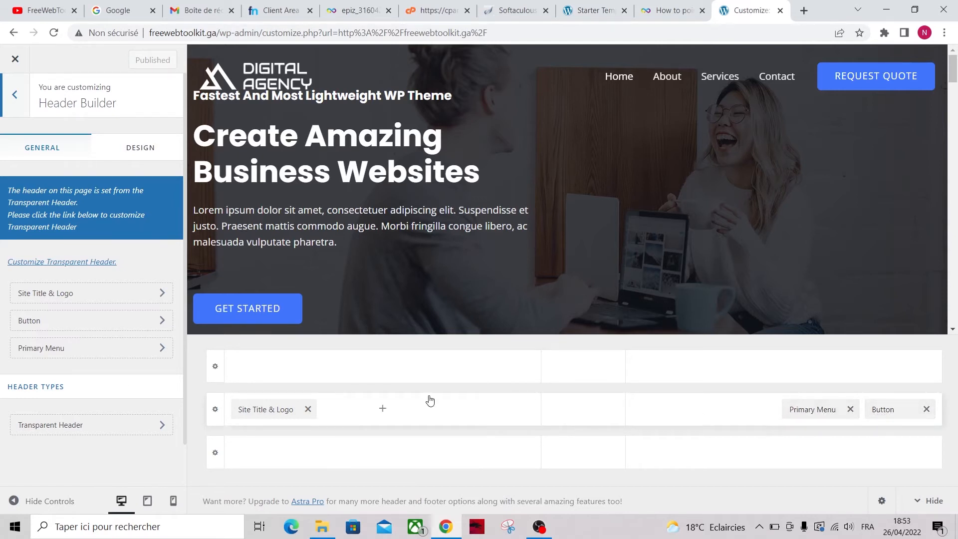
drag(270, 409, 582, 413)
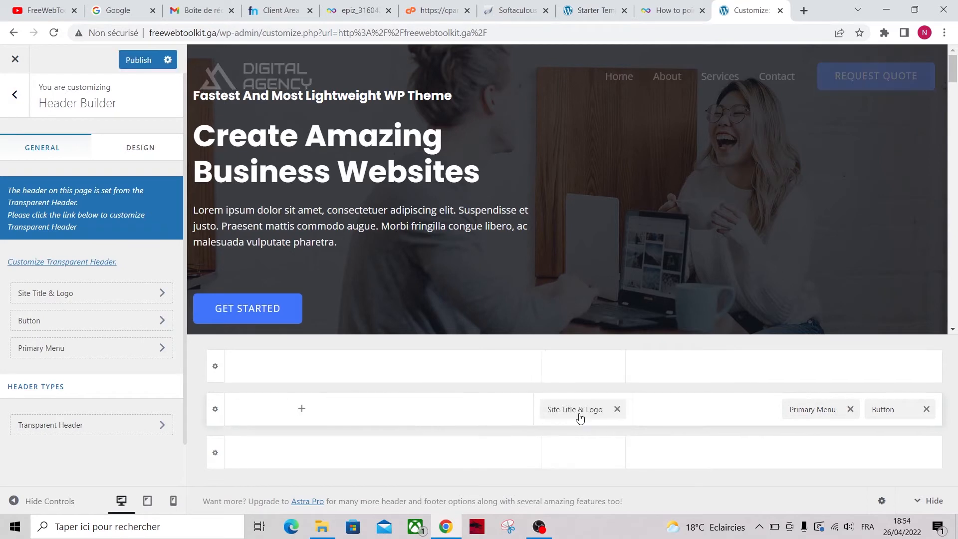
drag(883, 409, 778, 412)
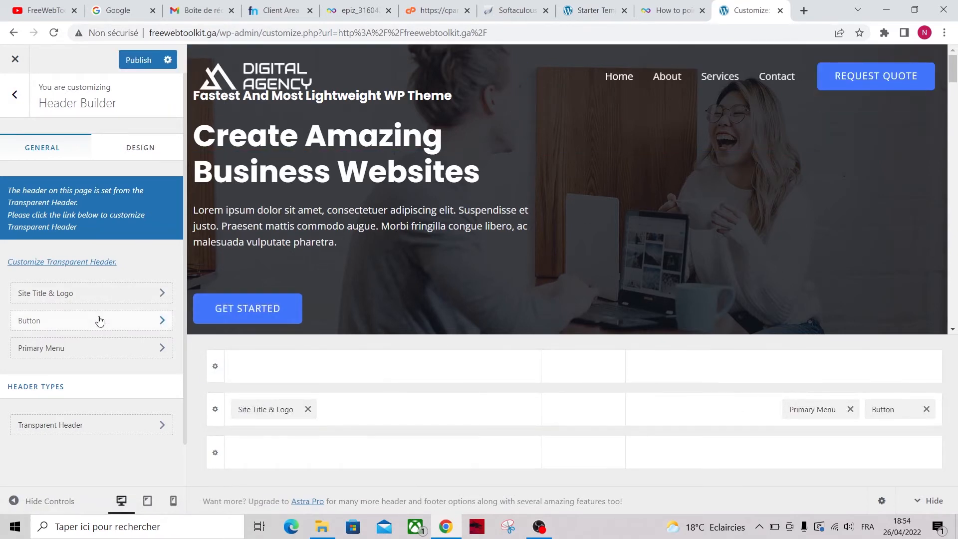
click(99, 351)
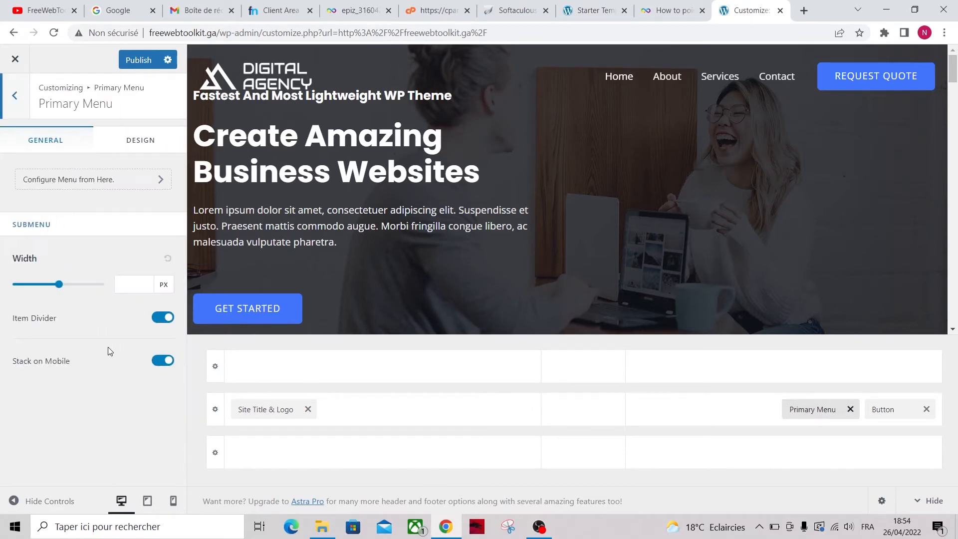
Edit the Top Nav menu to add Sample Page at its end, then return to the Menus list
click(111, 179)
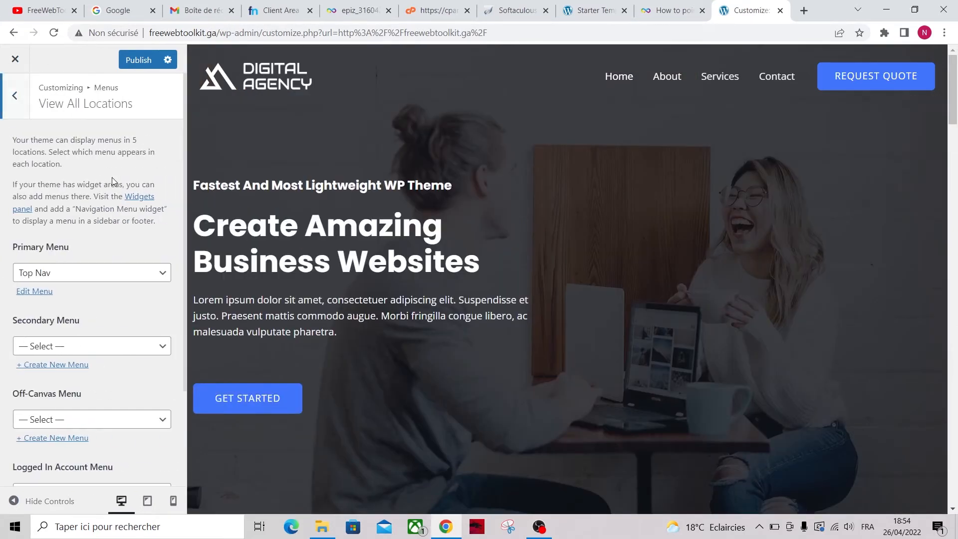
click(40, 291)
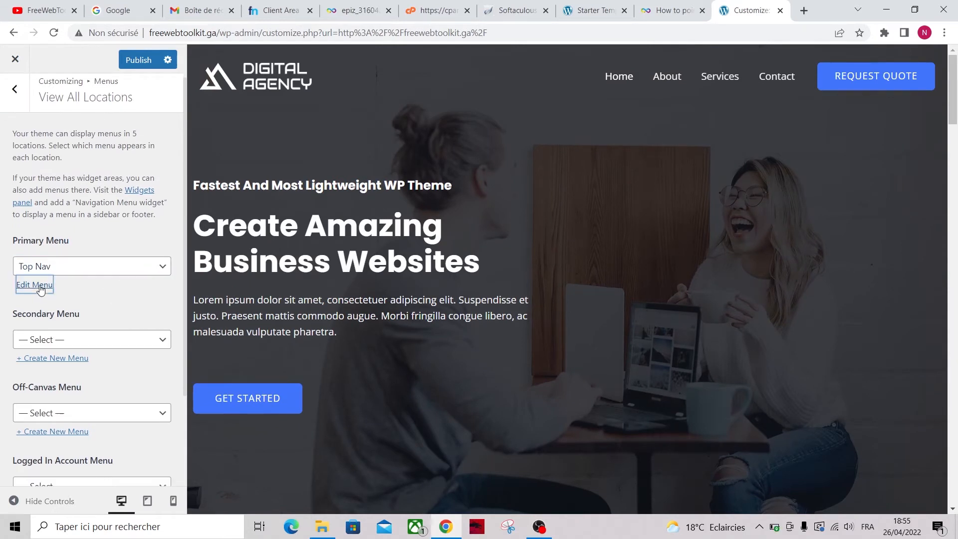
drag(37, 280, 58, 287)
click(142, 325)
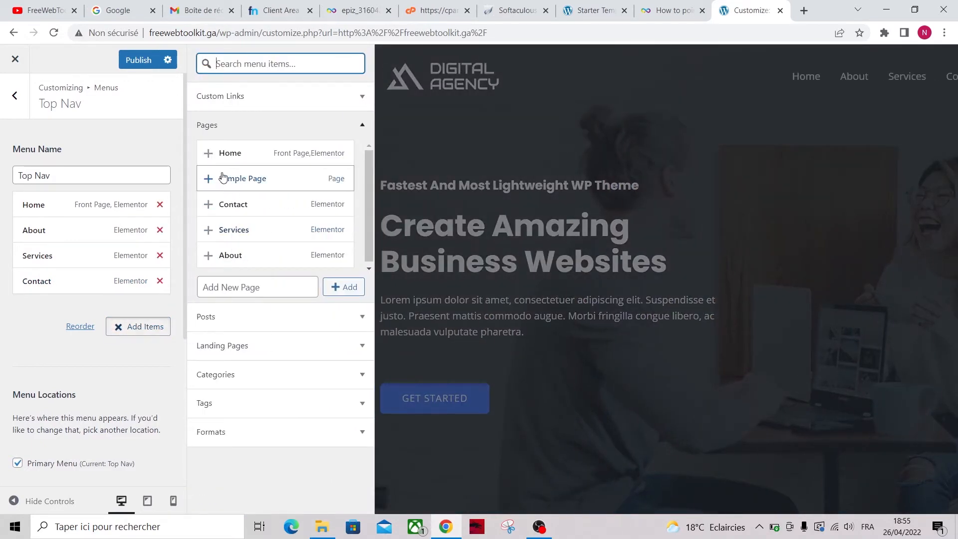
click(259, 178)
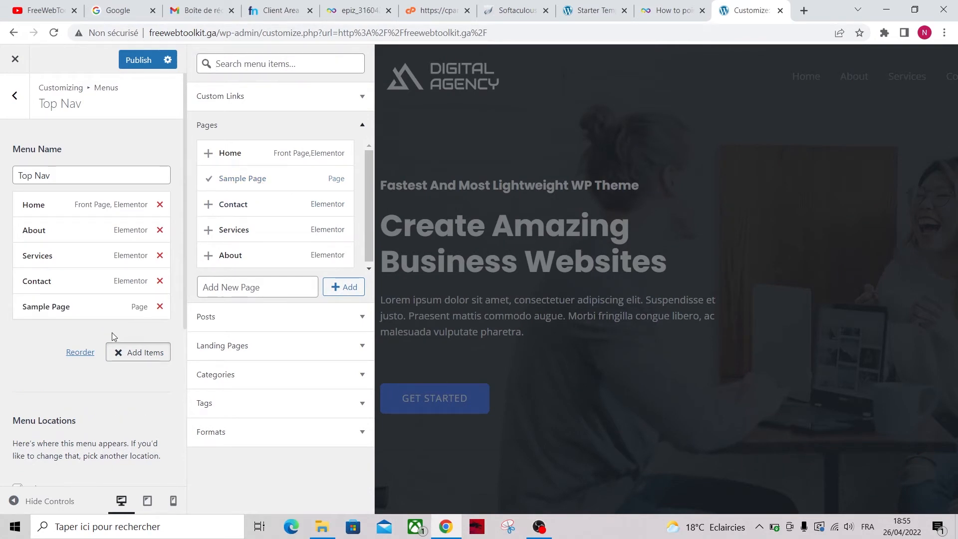
click(139, 352)
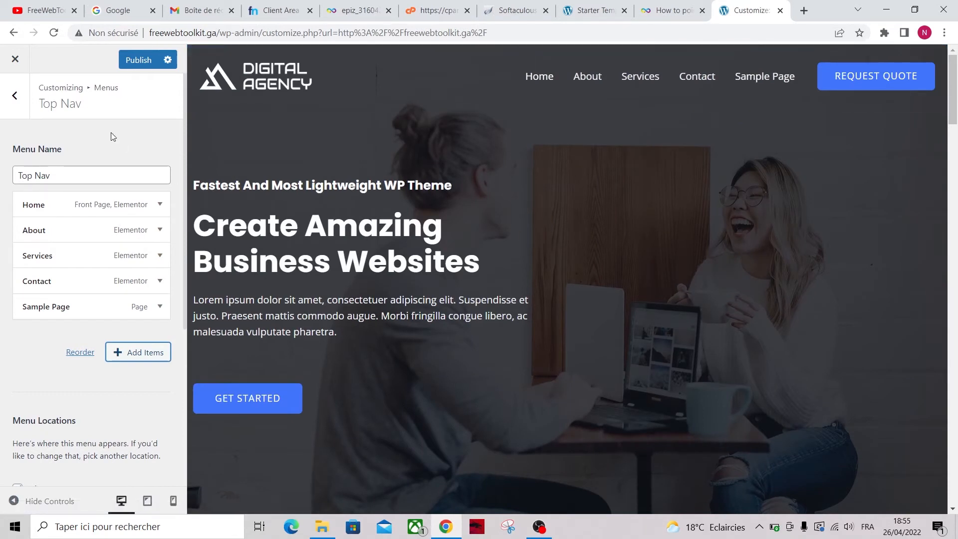
click(15, 101)
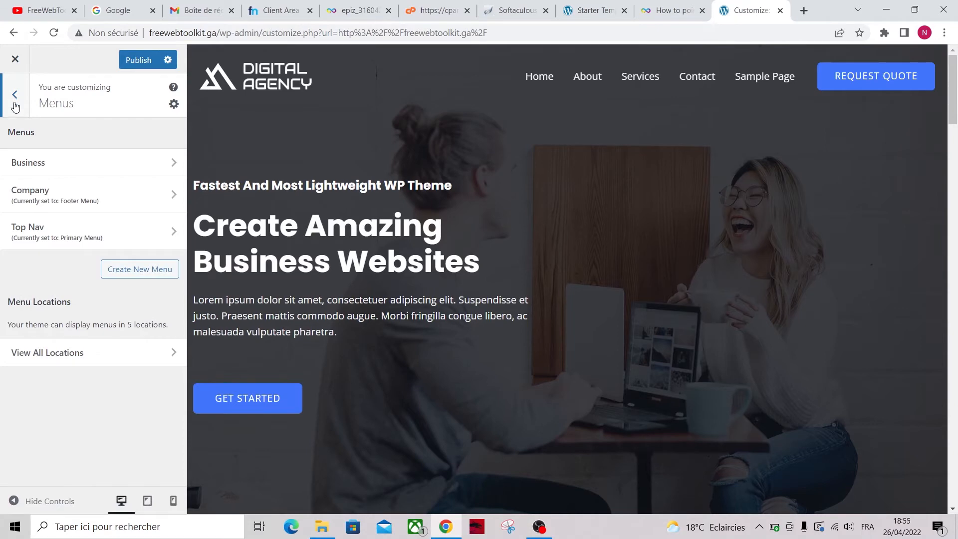
Upload favico2.png as the site logo with the alt text 'Free Tools'
click(15, 101)
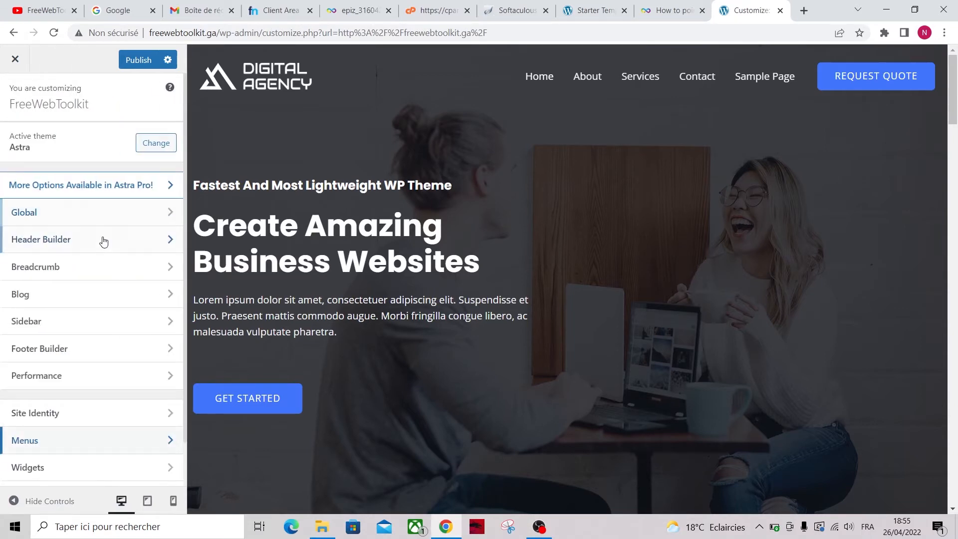
click(91, 246)
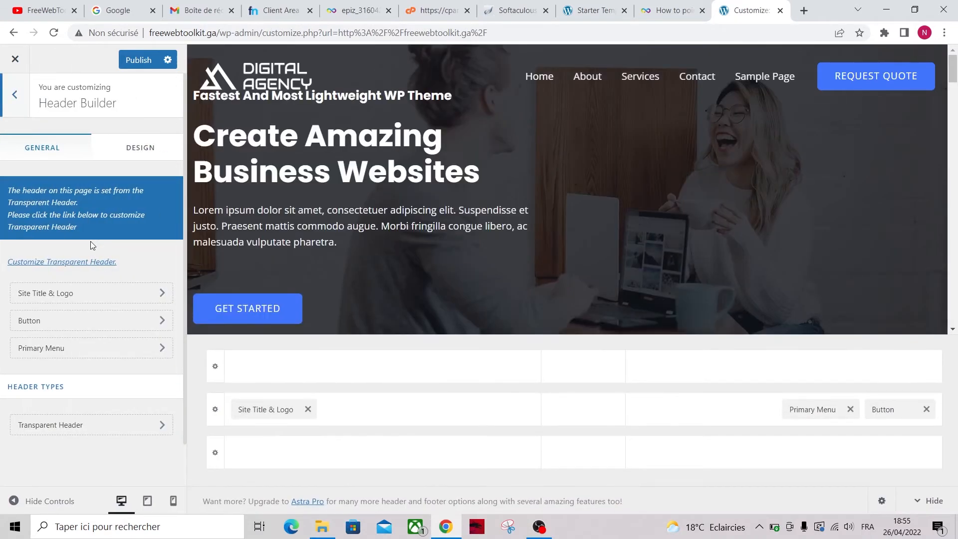
click(102, 293)
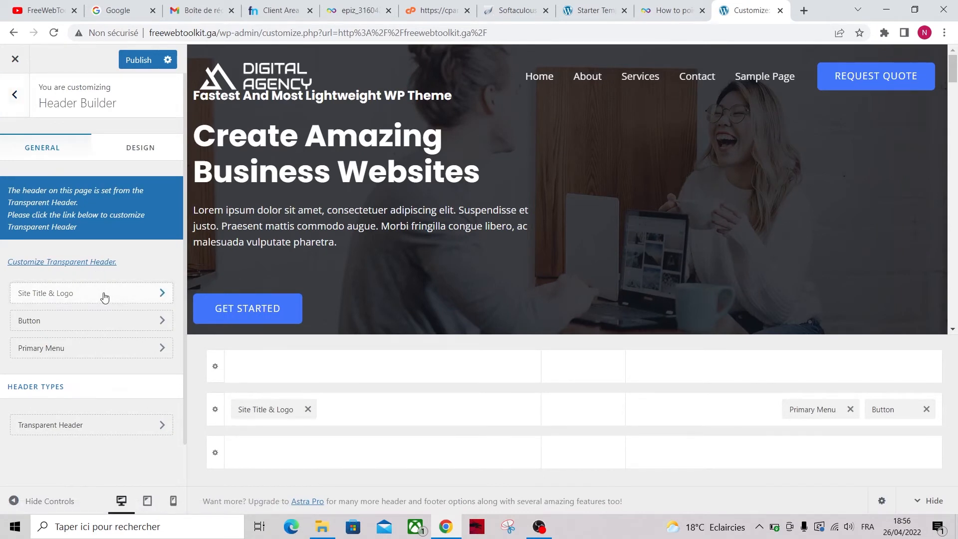
click(67, 308)
click(486, 291)
click(361, 275)
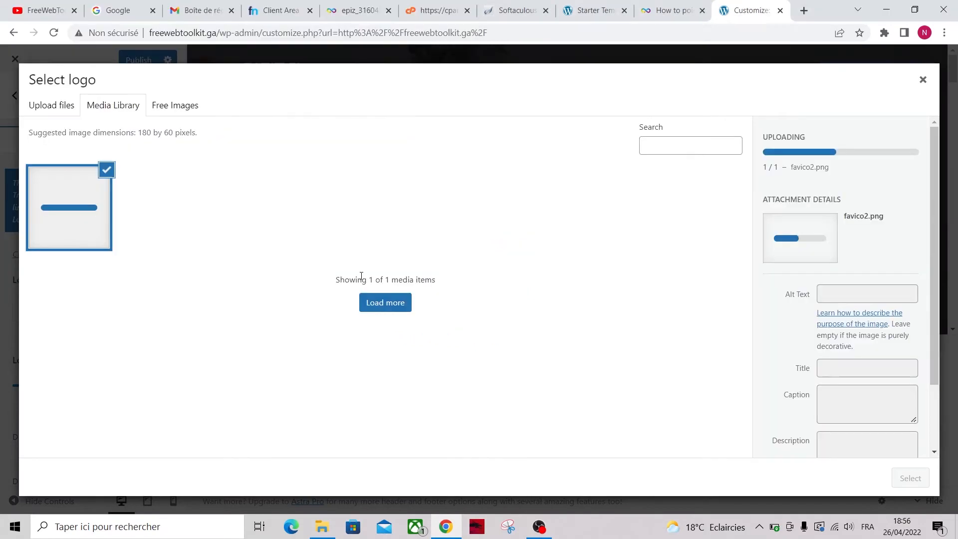
click(849, 256)
text(Free Tools)
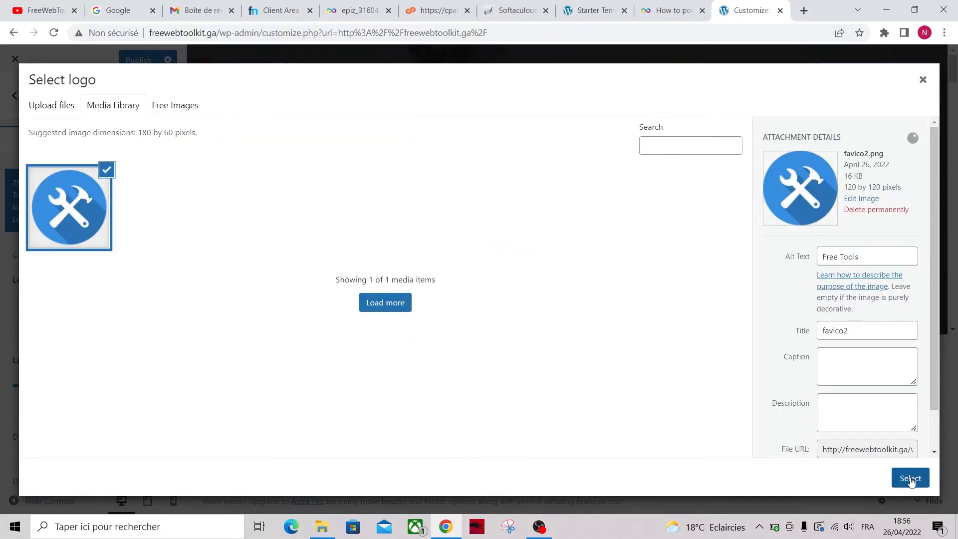
click(909, 478)
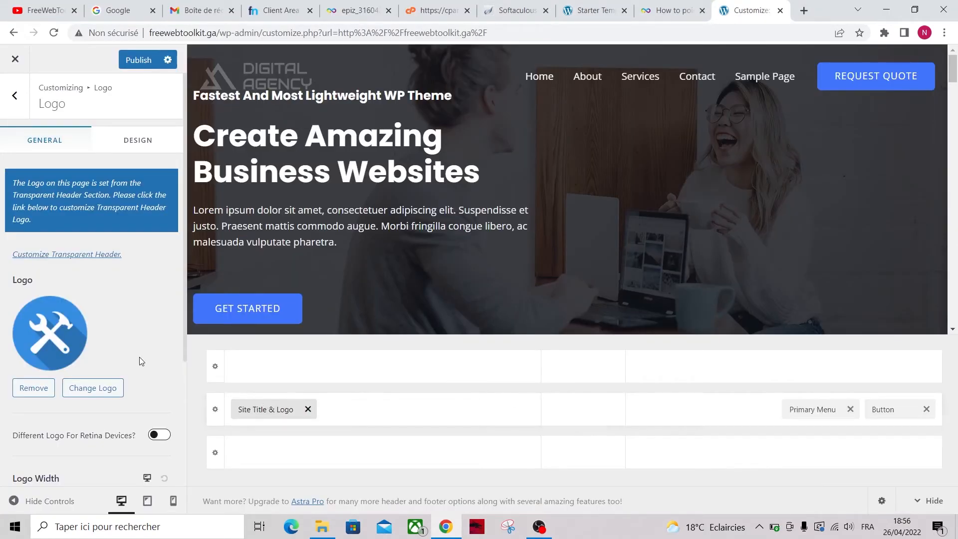
Change the logo width from 180 to 75 px and return to the main Customizer panel
scroll(155, 363, down, 1)
drag(40, 439, 26, 438)
click(129, 437)
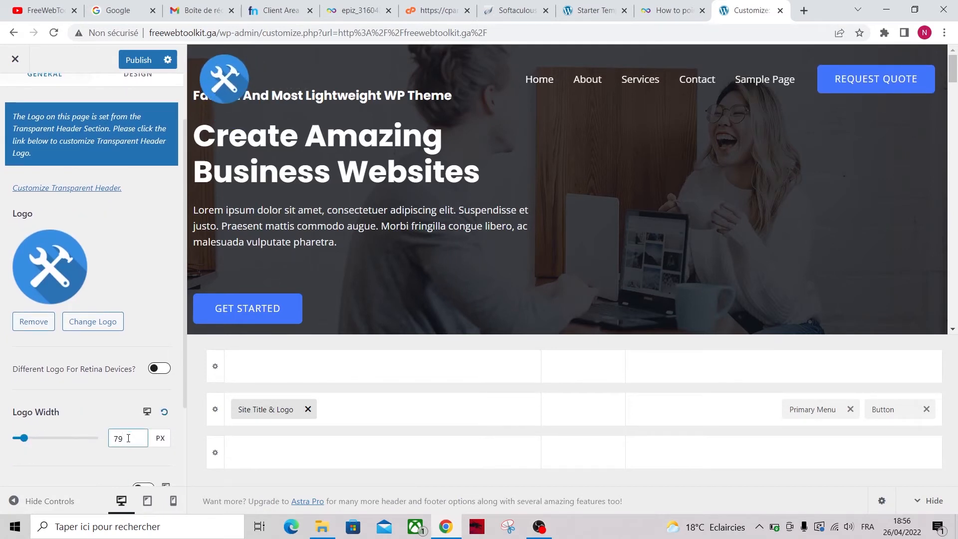
key(BackSpace)
text(5)
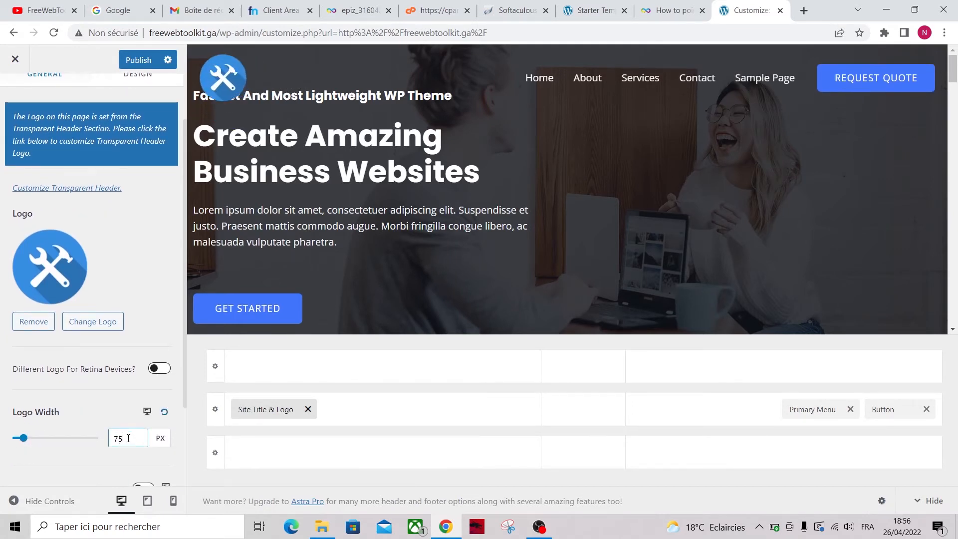
scroll(98, 466, down, 2)
scroll(98, 466, up, 3)
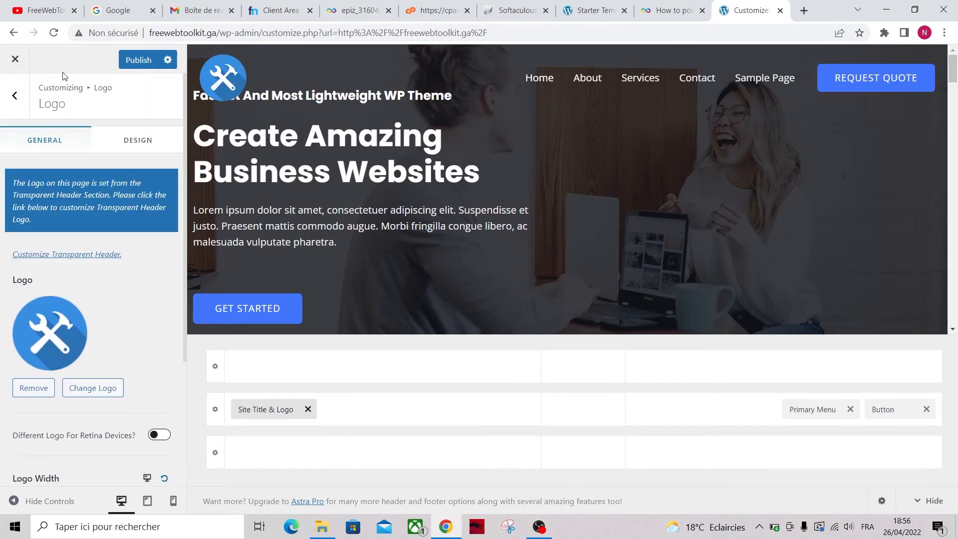
click(15, 96)
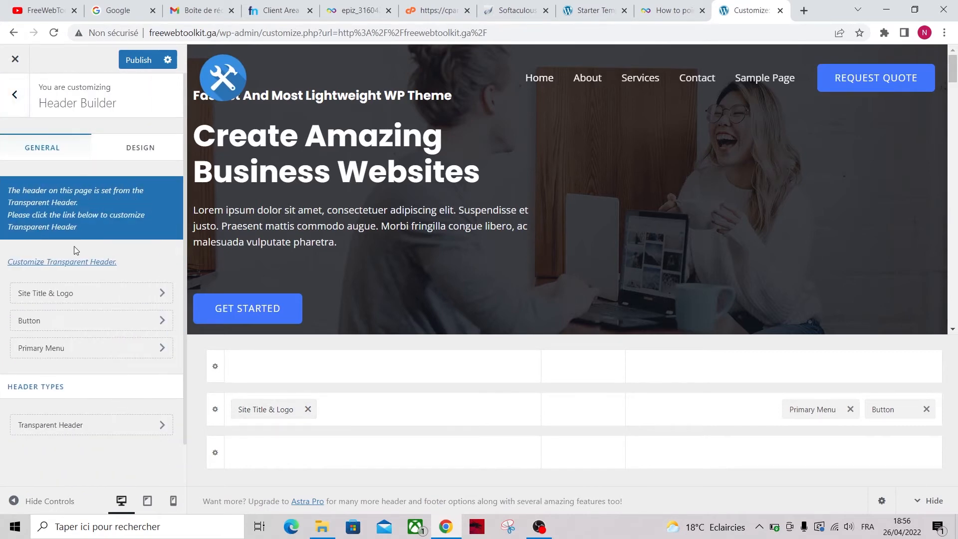
click(14, 95)
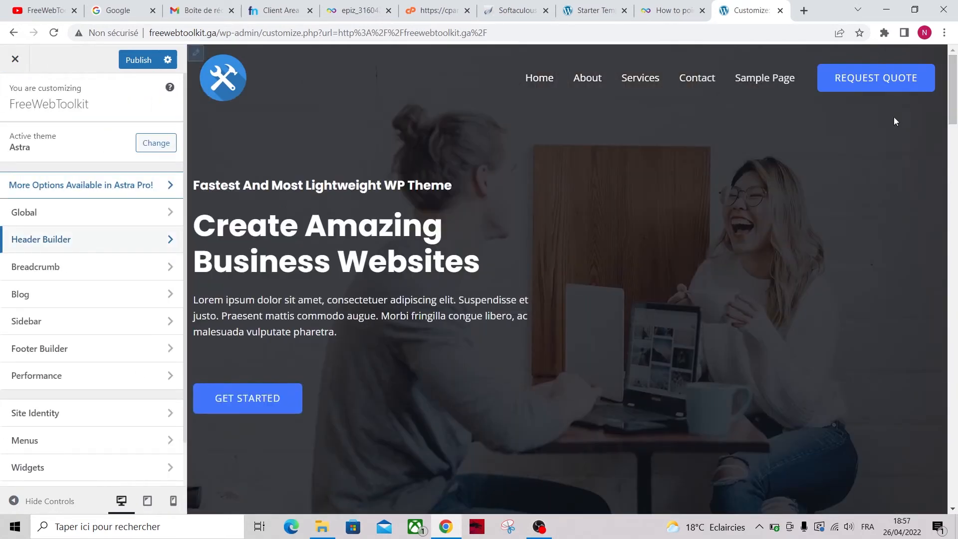
drag(953, 94, 953, 474)
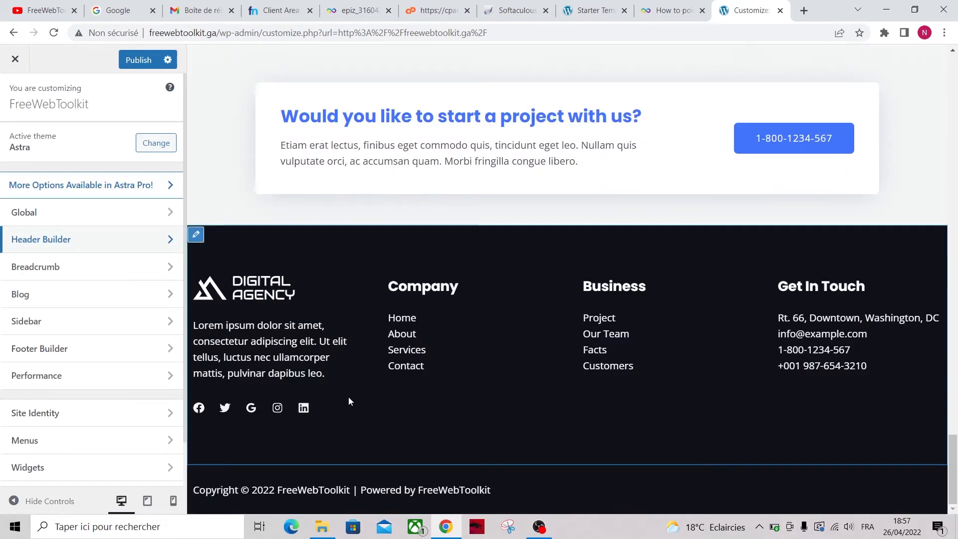
In the Footer Builder, remove Widget 3 from the primary footer row
click(91, 357)
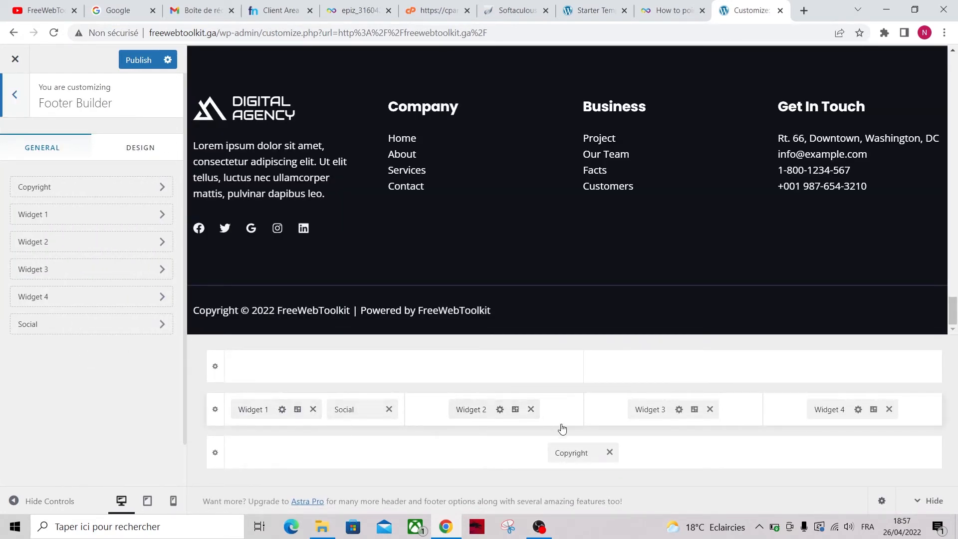
drag(571, 452, 584, 394)
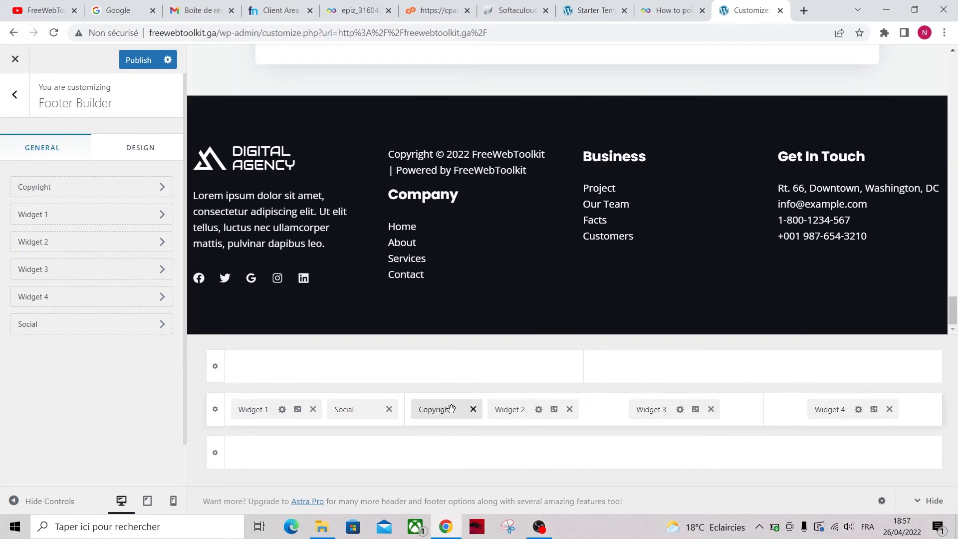
drag(448, 407, 570, 453)
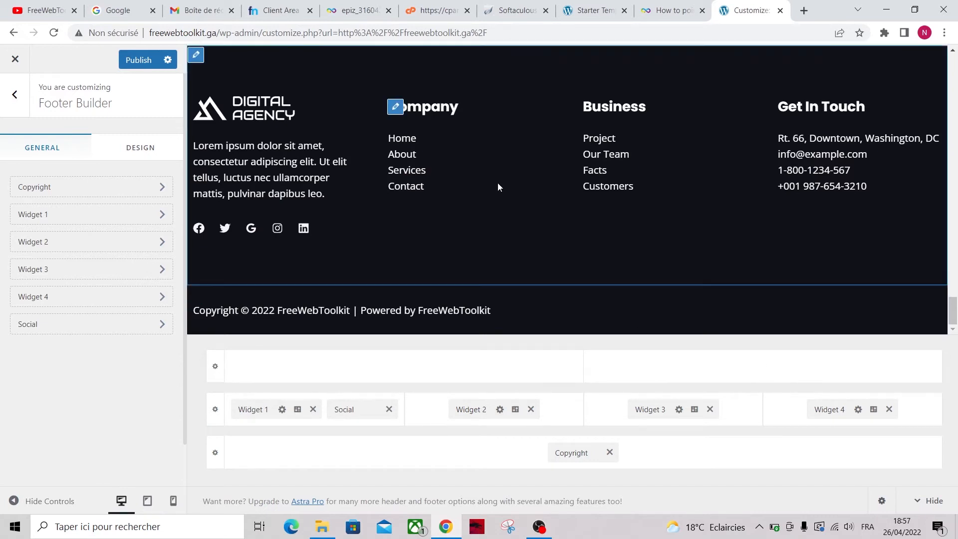
click(215, 409)
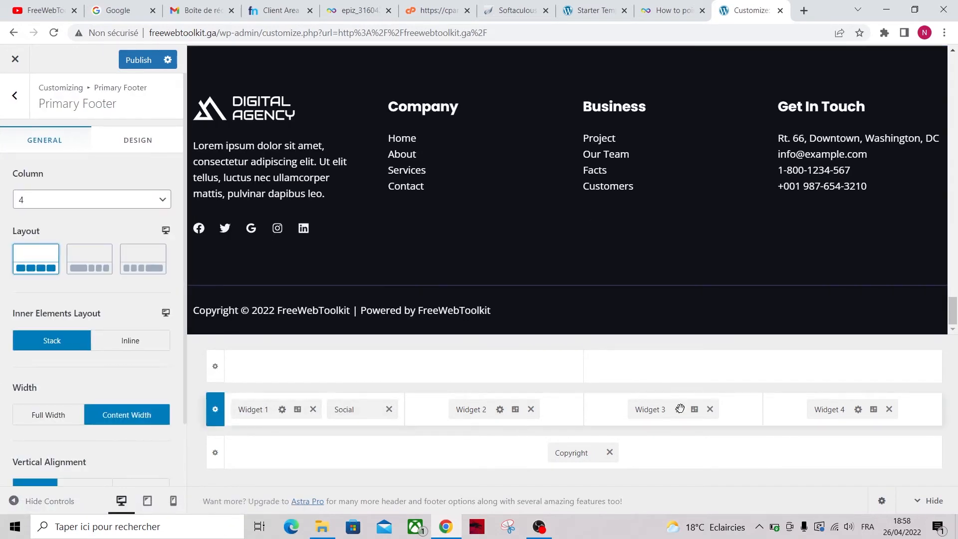
click(709, 410)
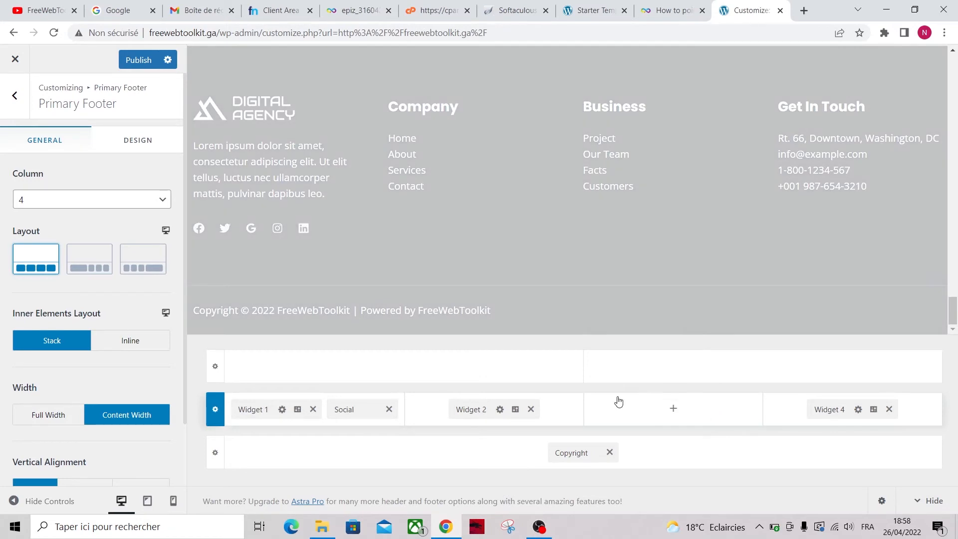
Set the primary footer to 3 columns, move Social to the third, and widen the first column
scroll(120, 356, down, 2)
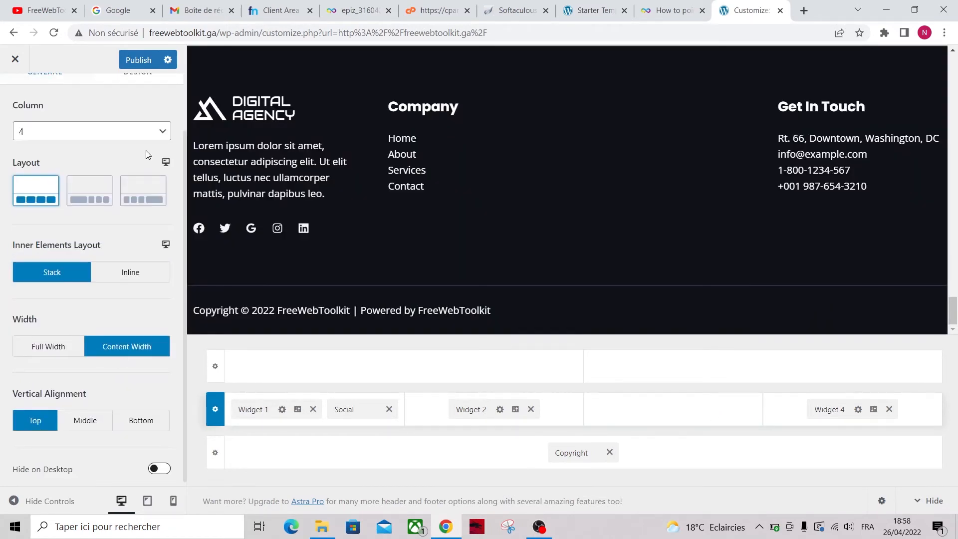
click(129, 138)
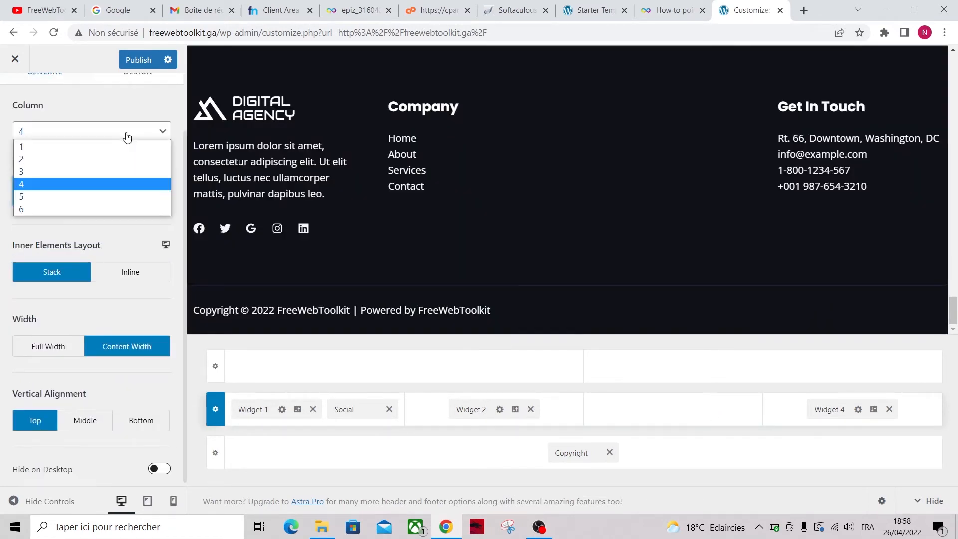
click(71, 172)
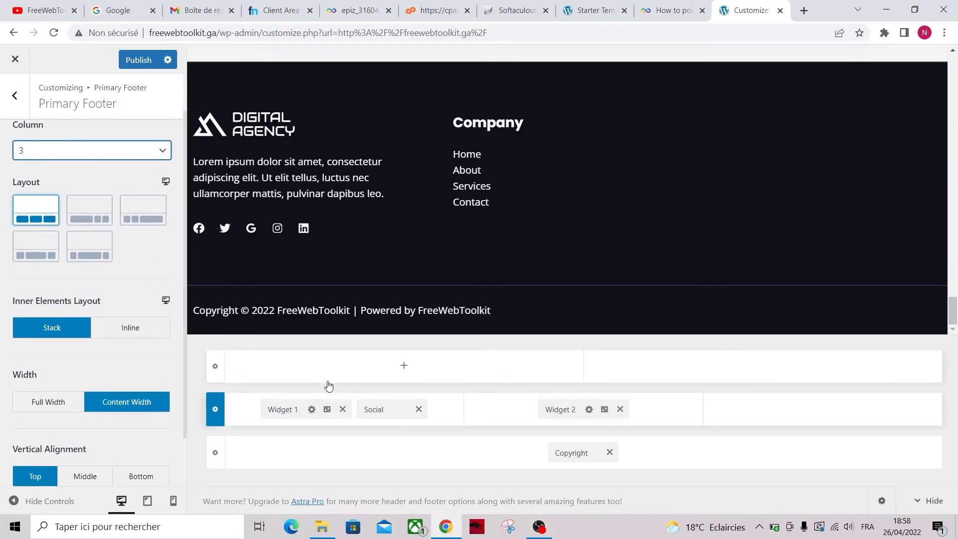
drag(375, 409, 733, 430)
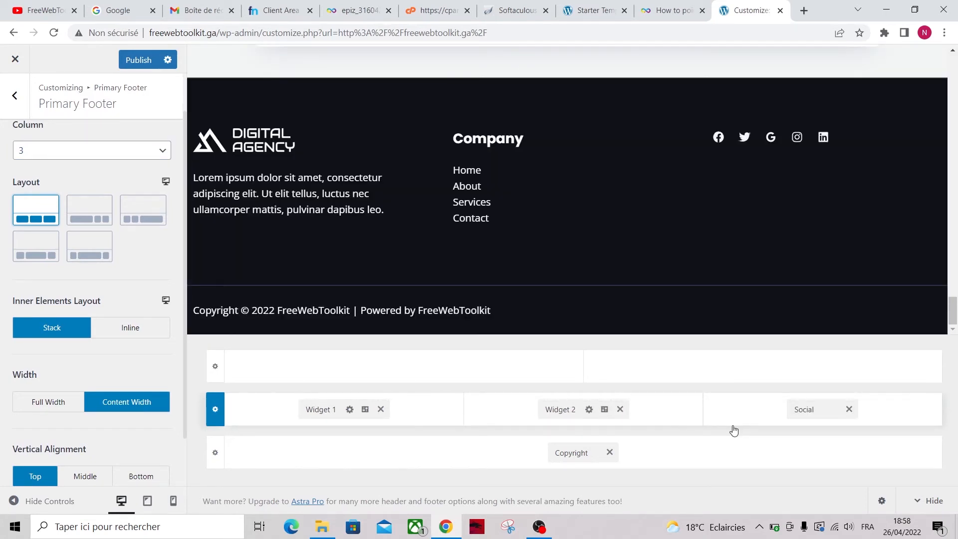
click(86, 216)
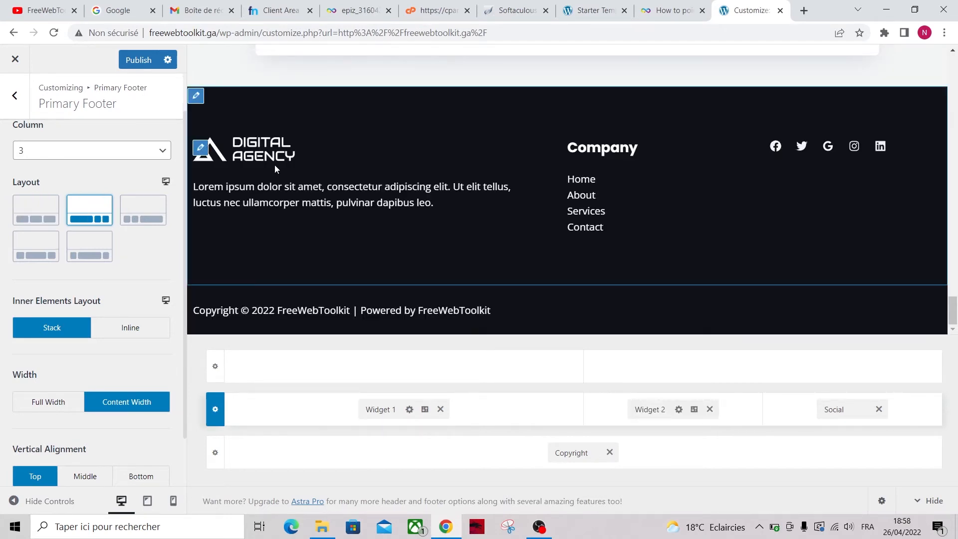
Insert the favico2 image into footer Widget 1
click(384, 410)
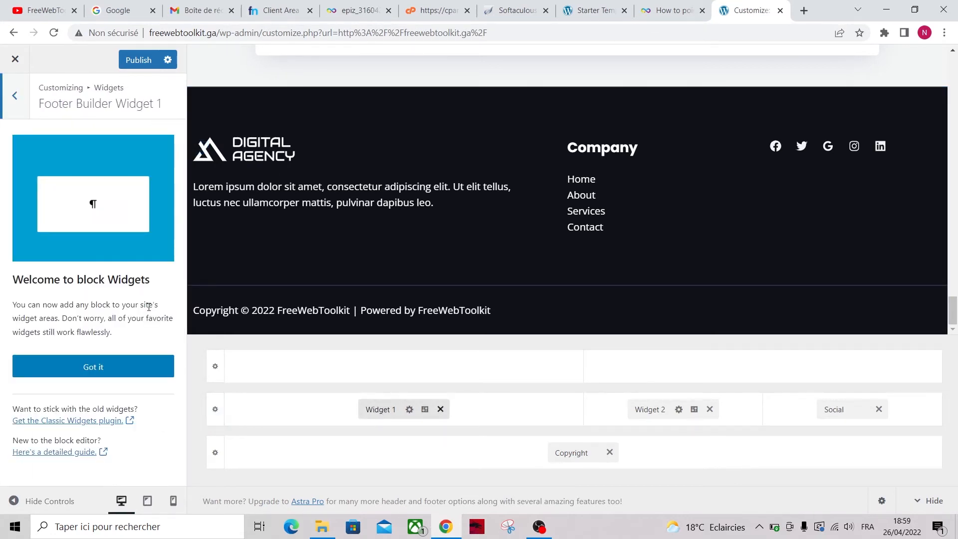
click(82, 366)
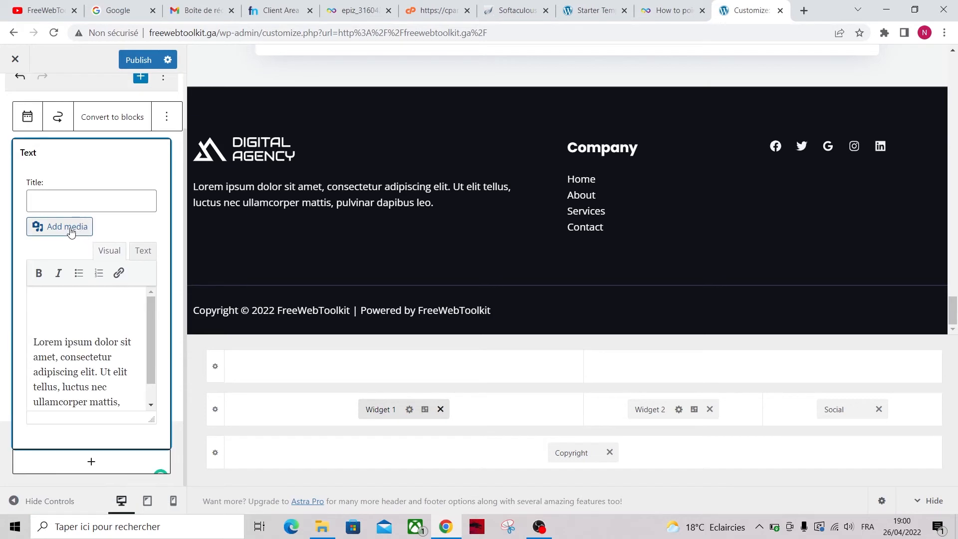
click(72, 231)
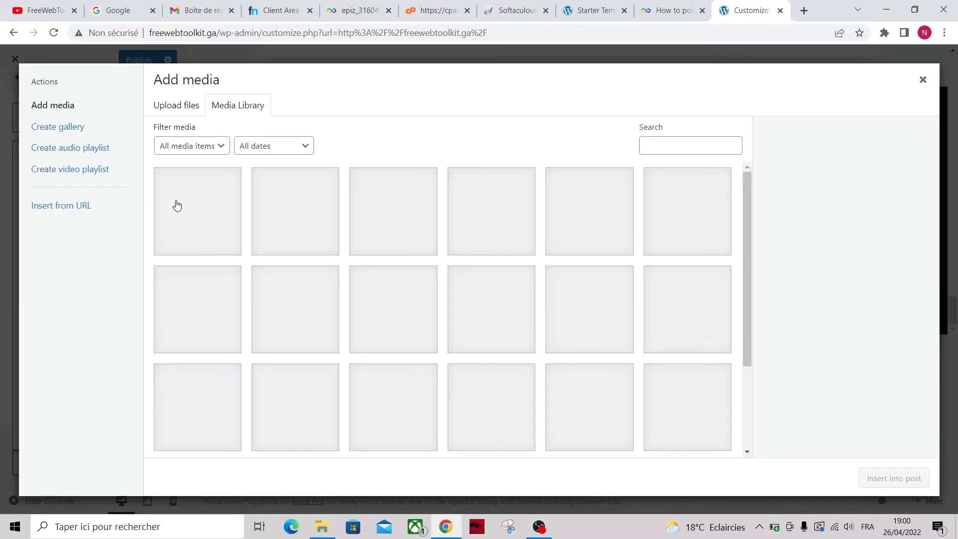
click(195, 216)
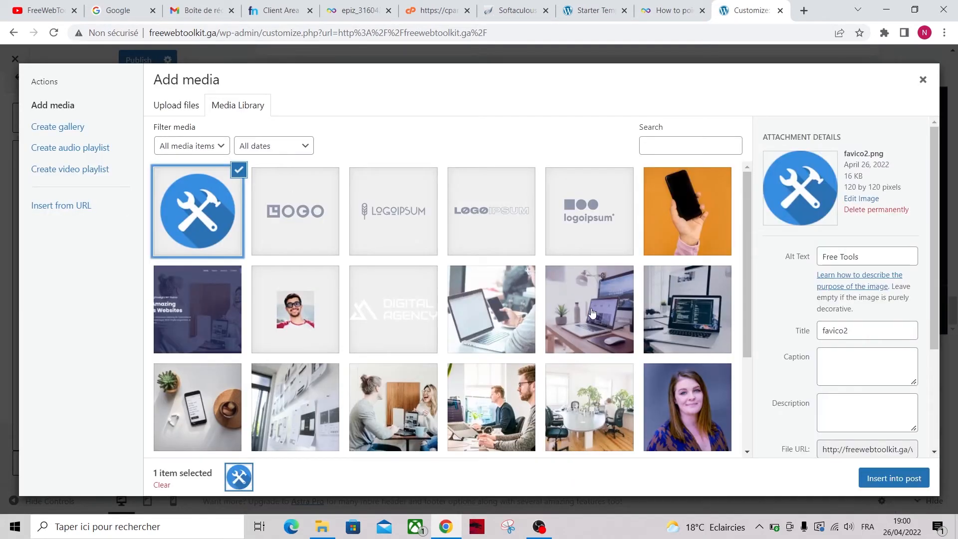
click(880, 486)
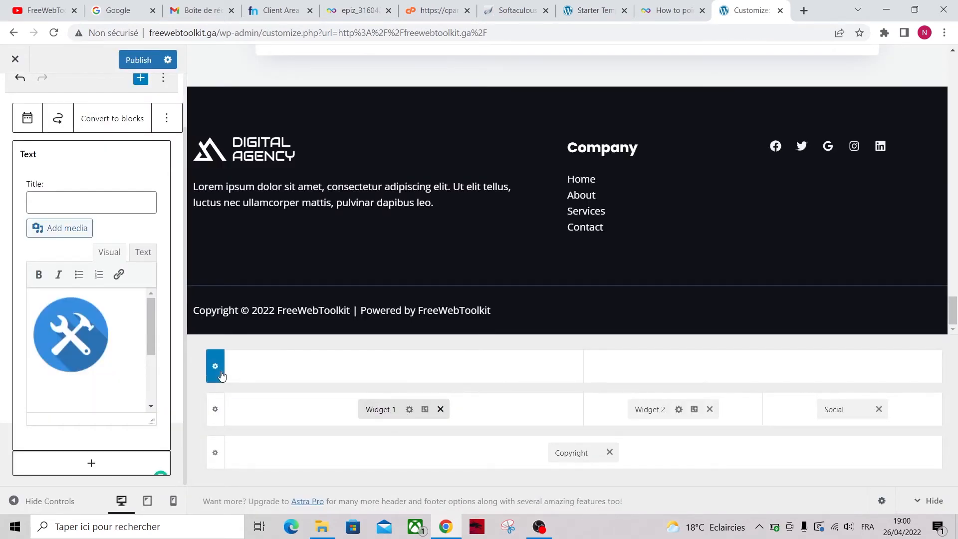
In Widget 1's HTML, delete the old Digital Agency image and adjust the new image's size values
click(143, 252)
scroll(88, 363, down, 3)
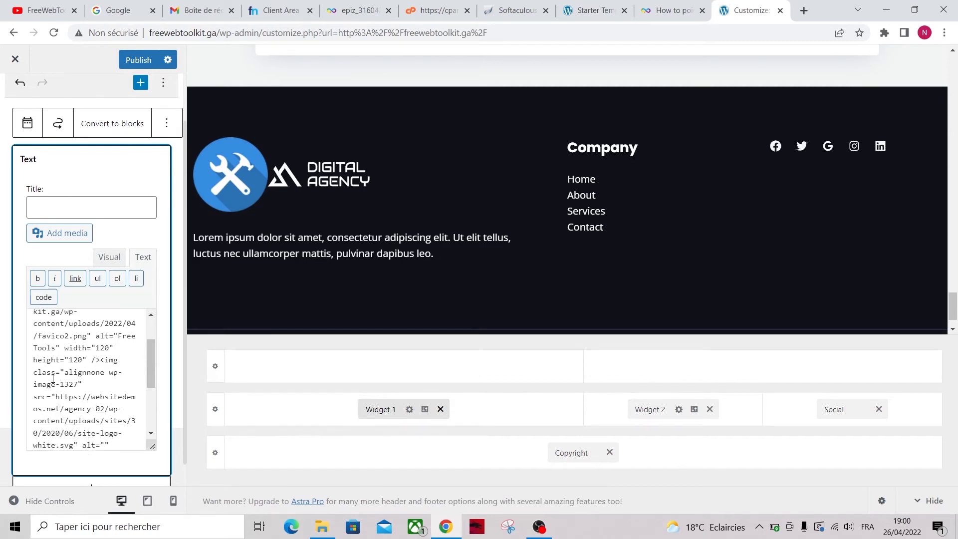
drag(45, 440, 83, 355)
key(BackSpace)
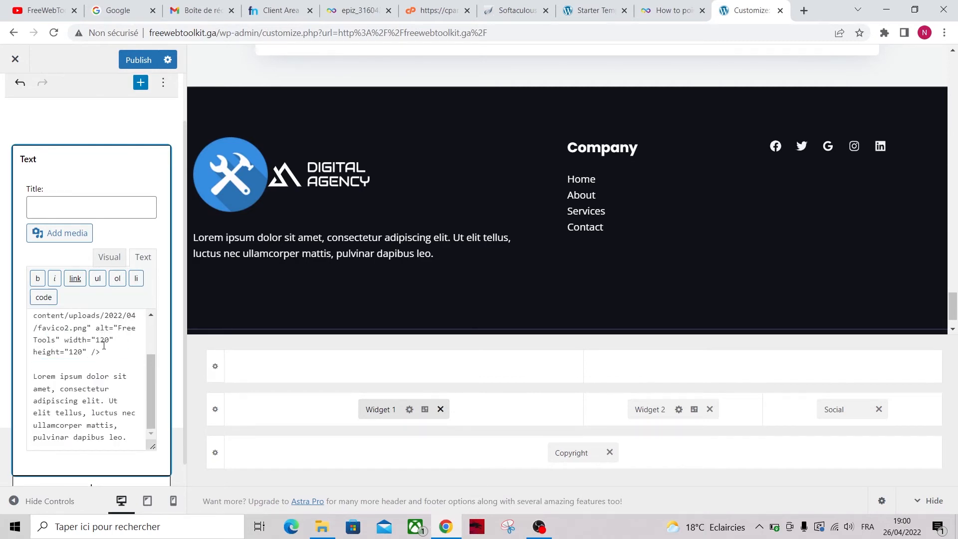
scroll(85, 367, up, 1)
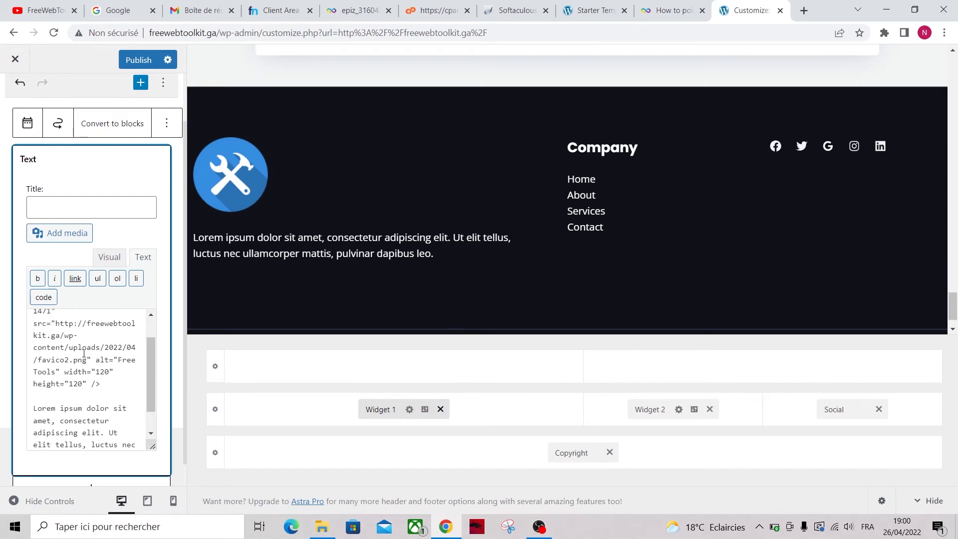
double_click(82, 386)
text(75)
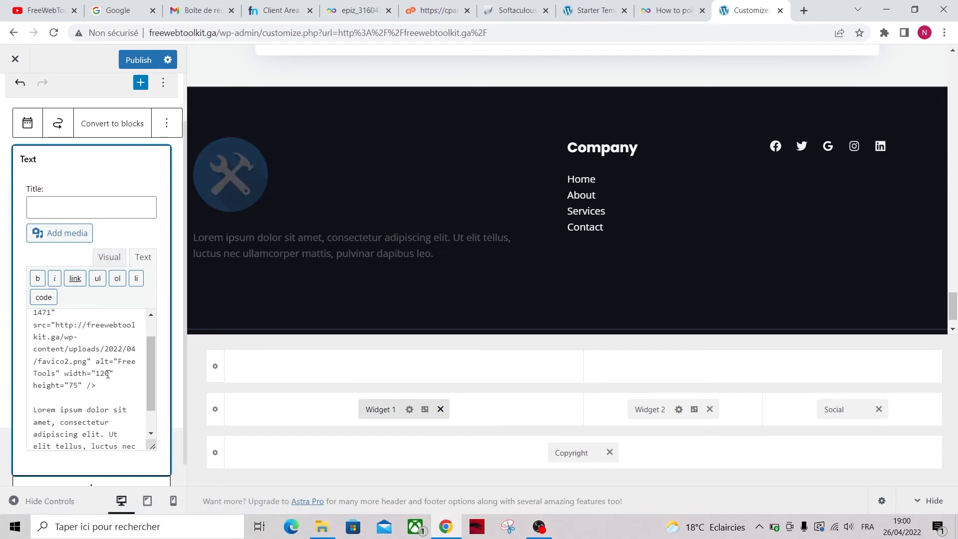
key(BackSpace)
key(BackSpace)
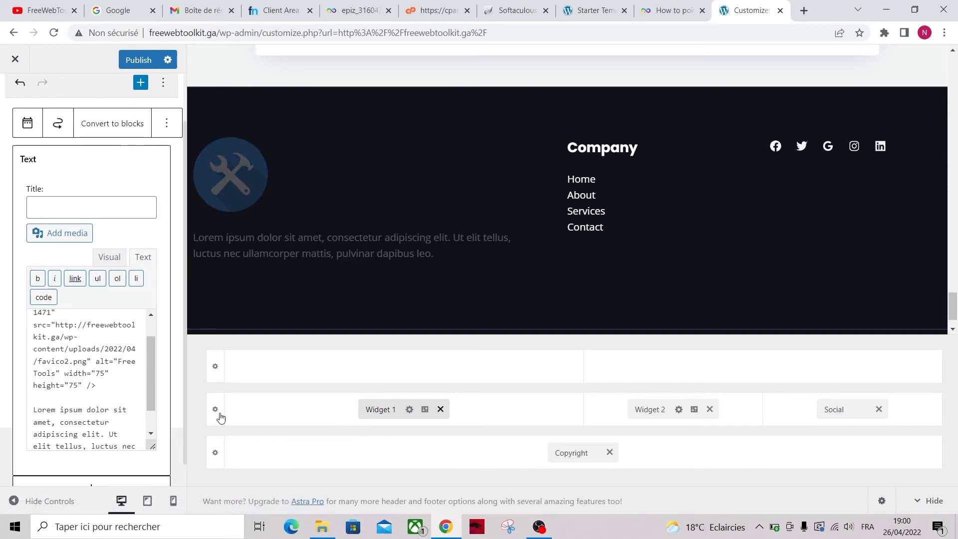
click(194, 399)
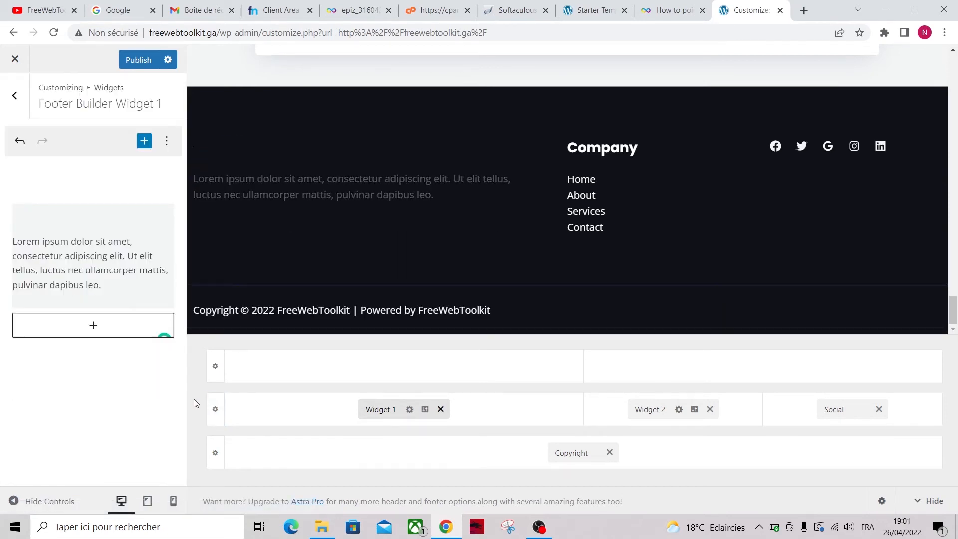
Load freewebtoolkit.com in a new tab and select its About Us paragraph
click(803, 11)
text(fr)
key(Return)
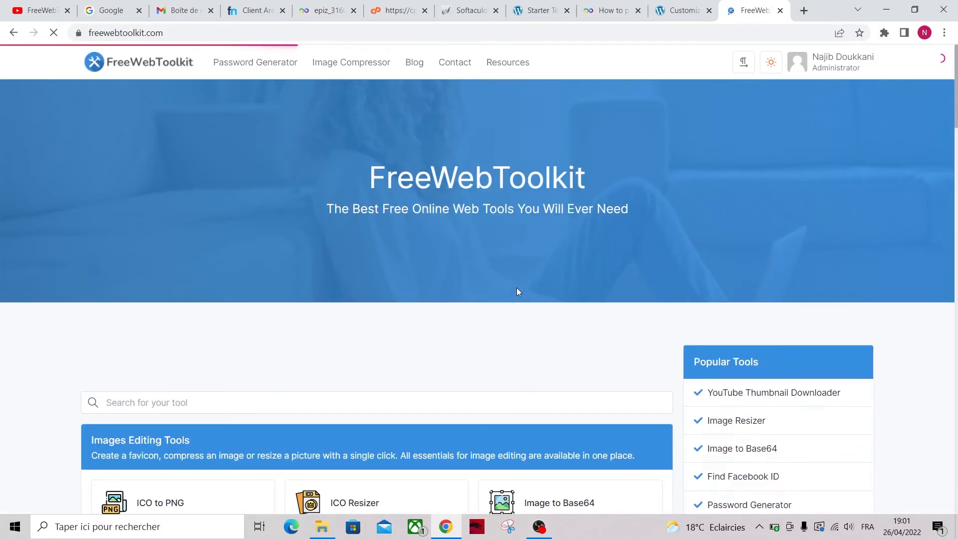
scroll(487, 324, down, 20)
drag(106, 432, 81, 355)
key(ctrl+c)
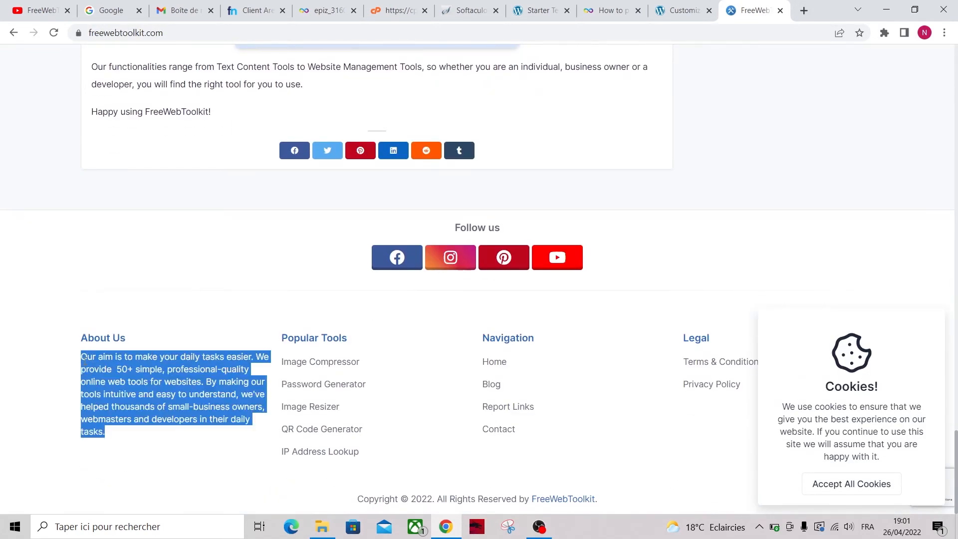
Paste the About Us text over the Lorem ipsum paragraph in the footer text widget
click(672, 6)
click(79, 304)
click(106, 315)
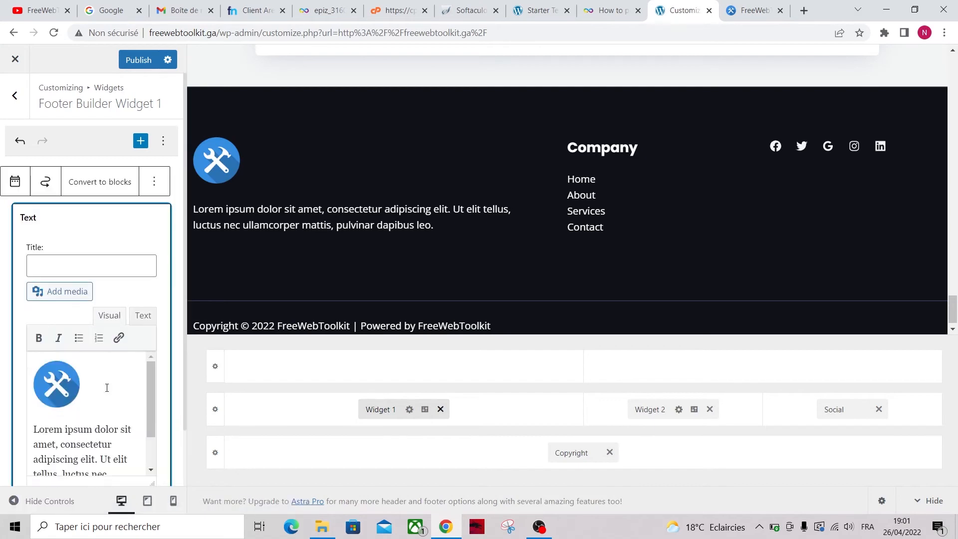
triple_click(134, 458)
key(ctrl+v)
click(197, 447)
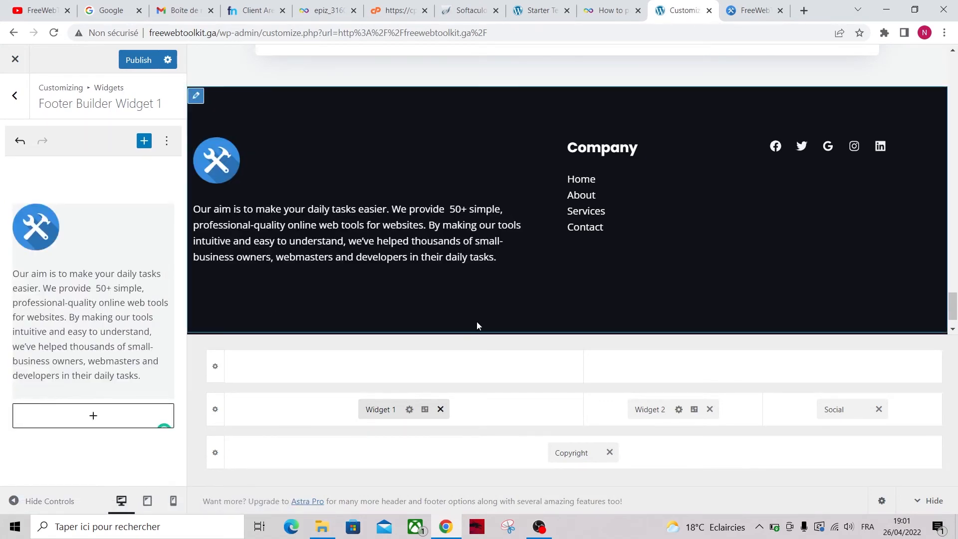
Add a Behance icon to the footer social icons, then remove it again
click(843, 409)
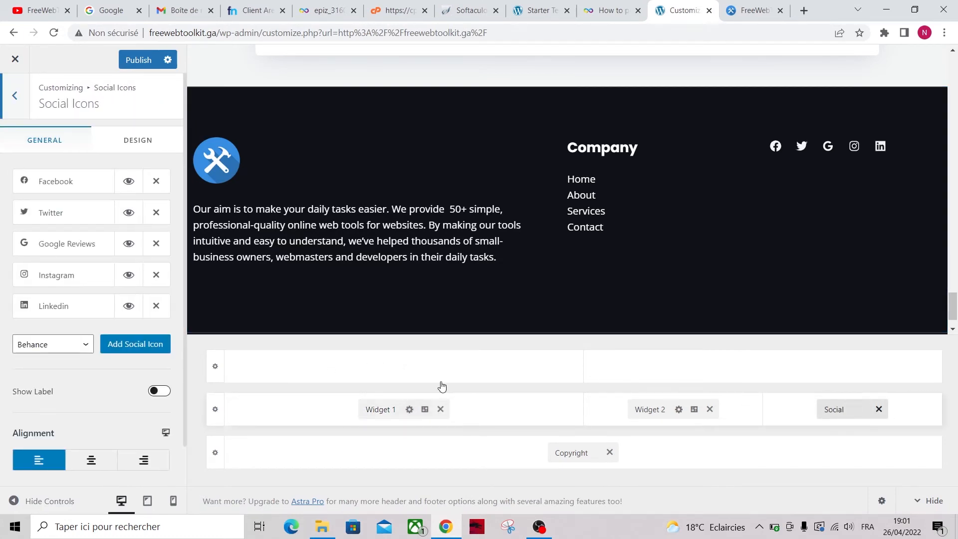
click(130, 348)
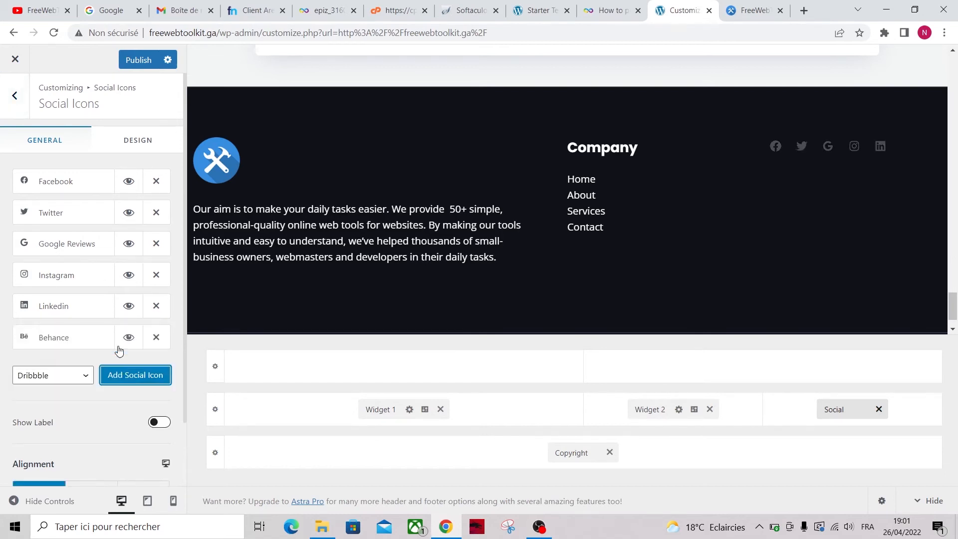
click(62, 342)
scroll(78, 429, down, 1)
click(60, 399)
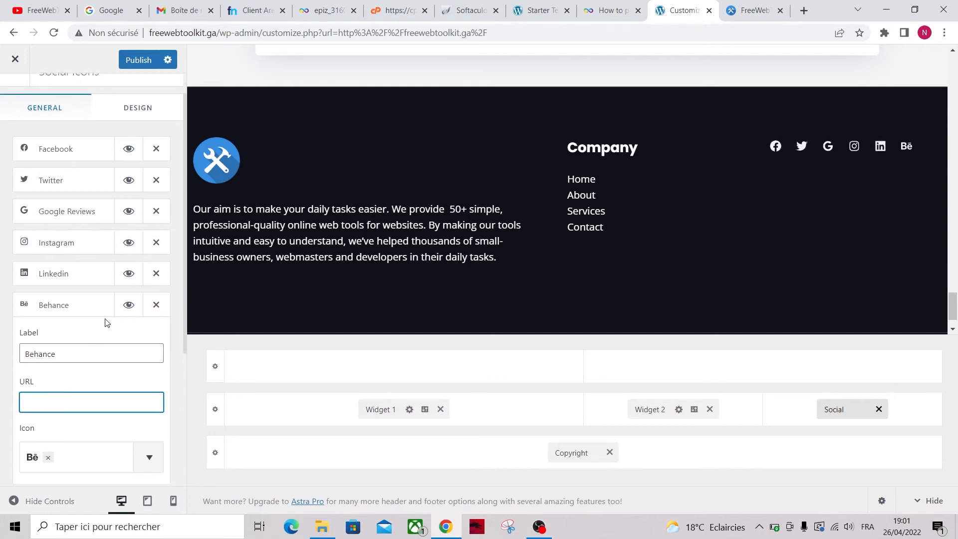
click(96, 315)
scroll(104, 343, up, 1)
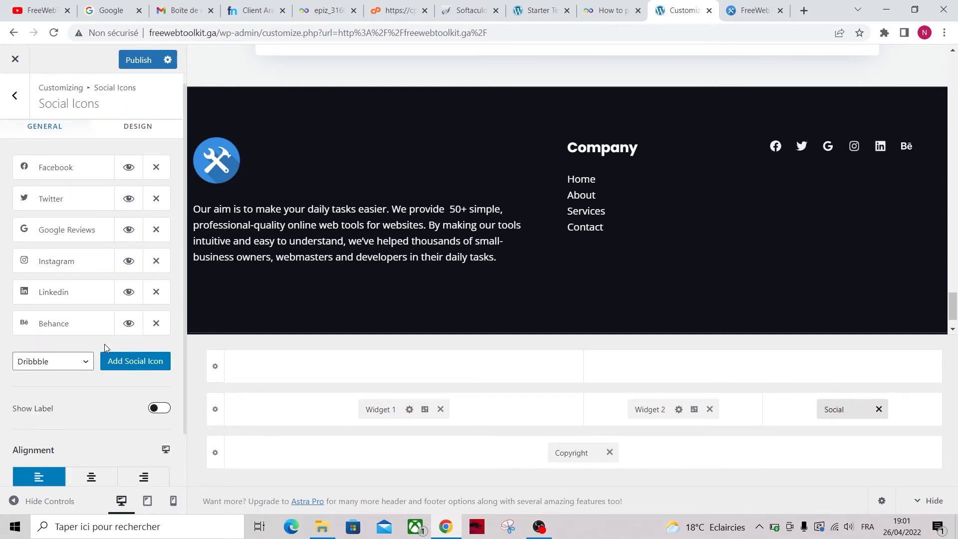
click(156, 323)
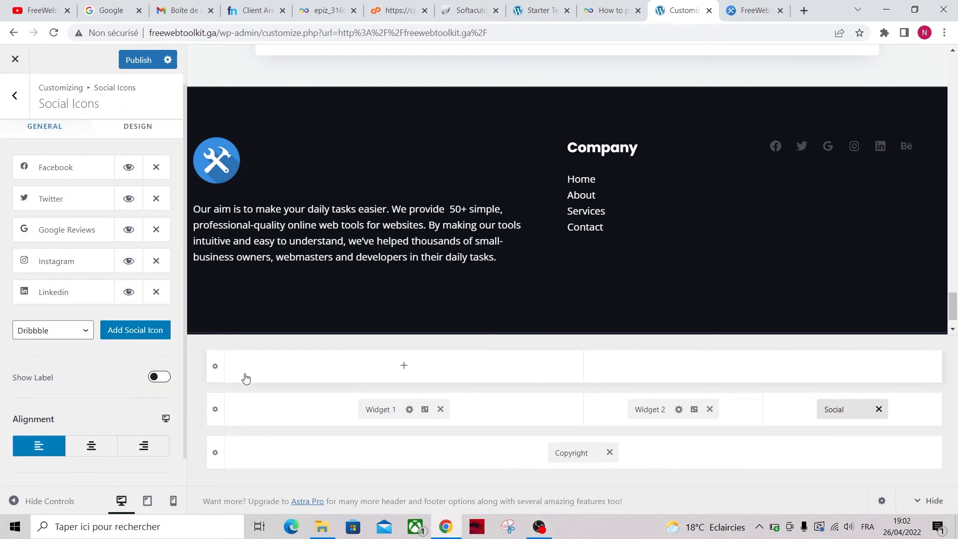
drag(952, 306, 953, 167)
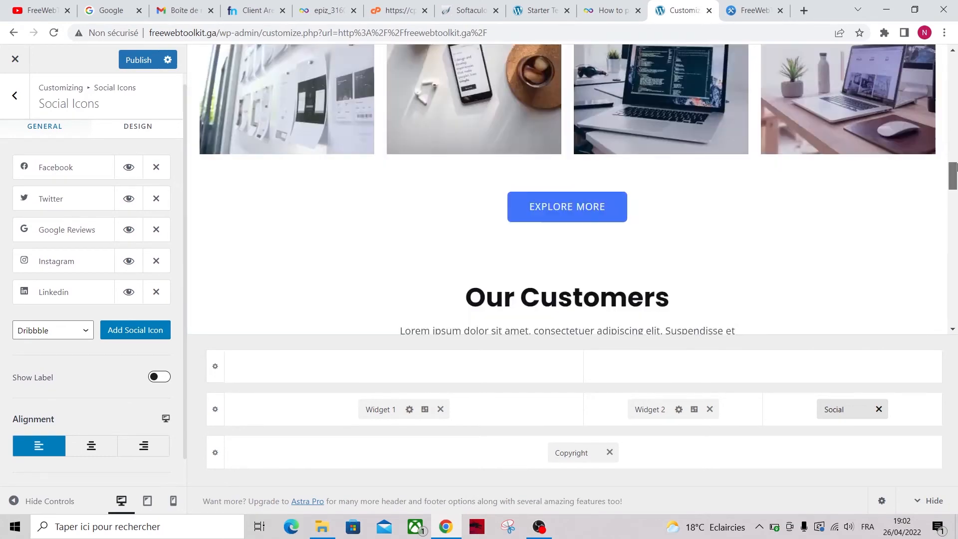
Publish the footer changes and load freewebtoolkit.ga in a new tab
click(139, 61)
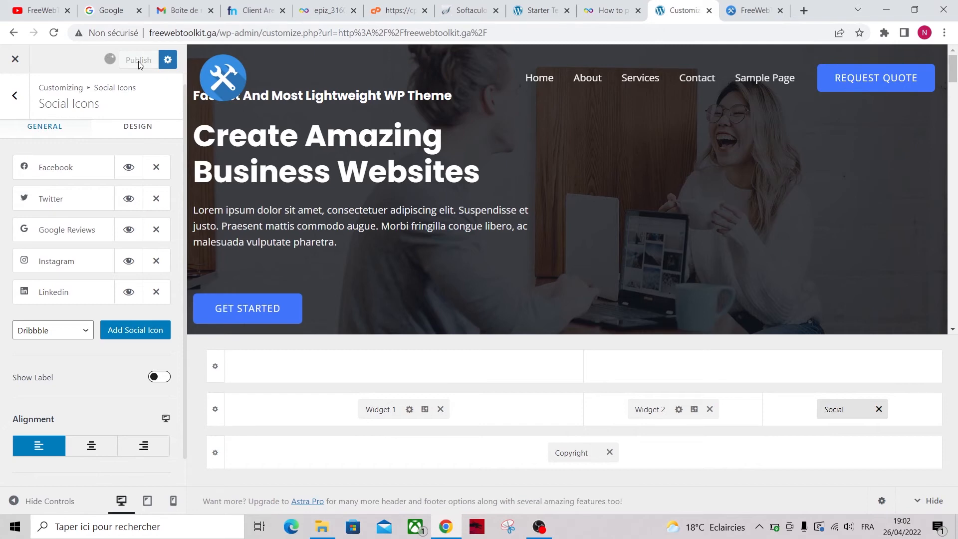
key(ctrl+t)
text(freewebtoolkit.ga)
key(Return)
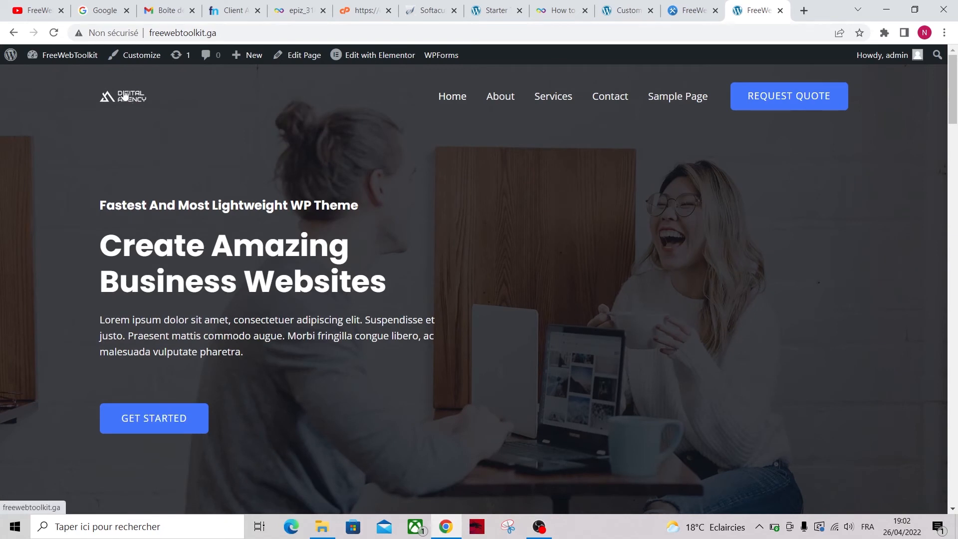
Set favico2 as the transparent header's logo and retina logo, and publish
click(138, 58)
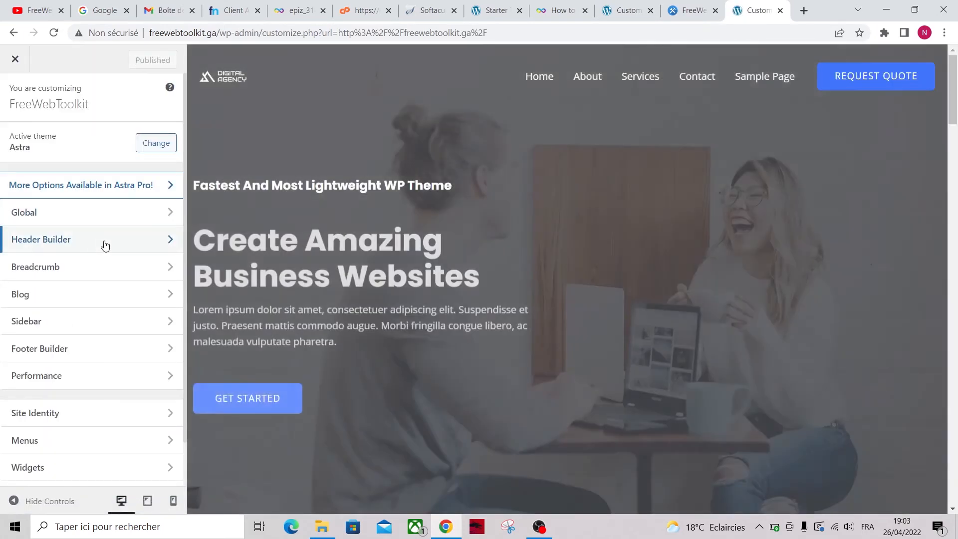
click(104, 244)
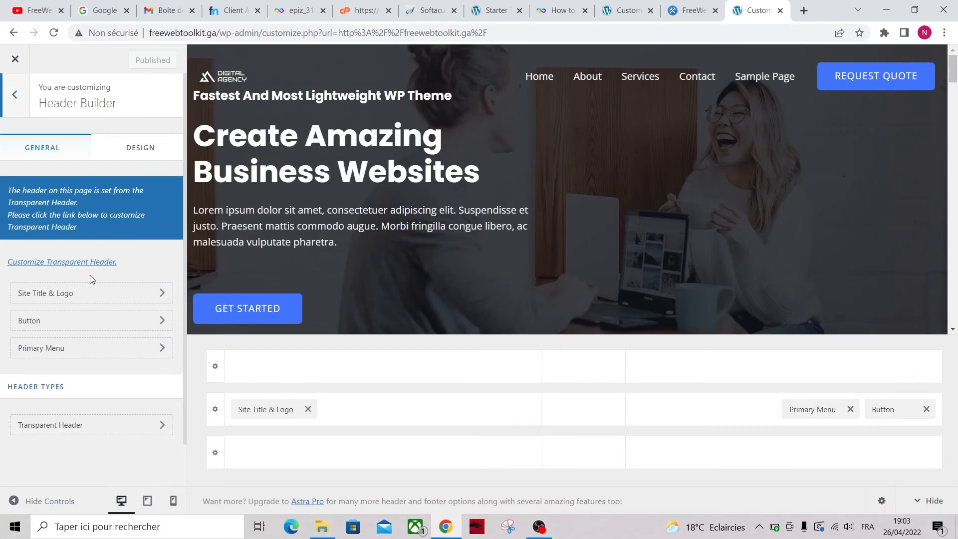
click(82, 265)
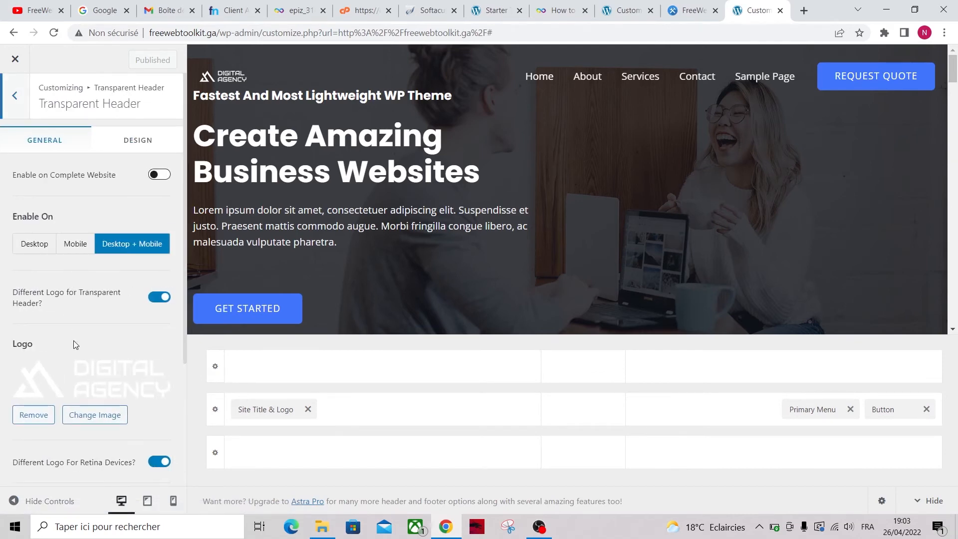
click(95, 414)
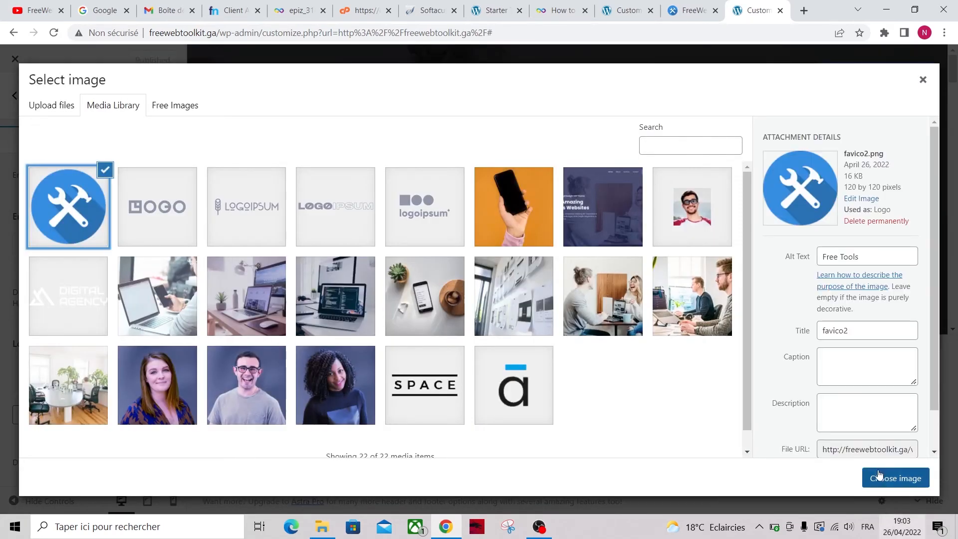
click(895, 477)
scroll(109, 403, down, 4)
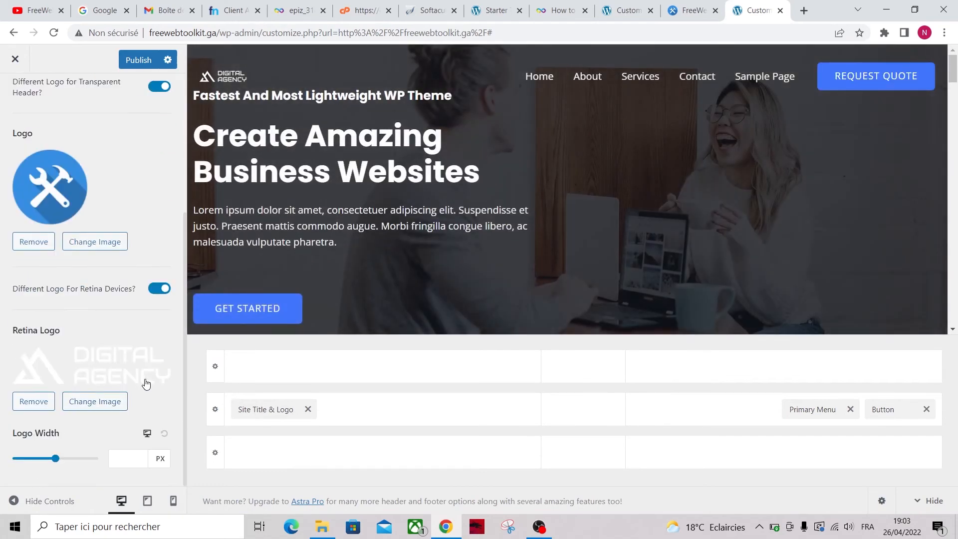
click(95, 402)
click(895, 478)
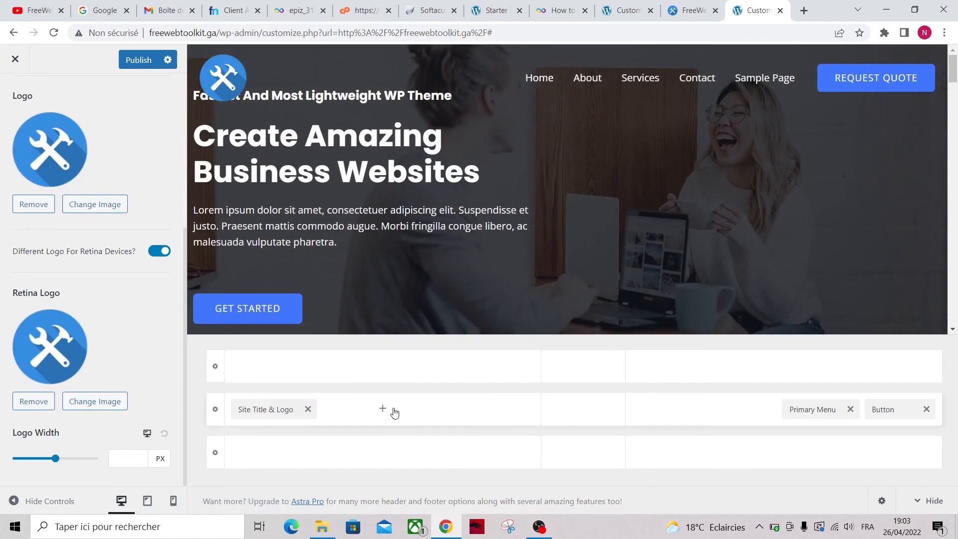
scroll(136, 223, up, 5)
click(160, 58)
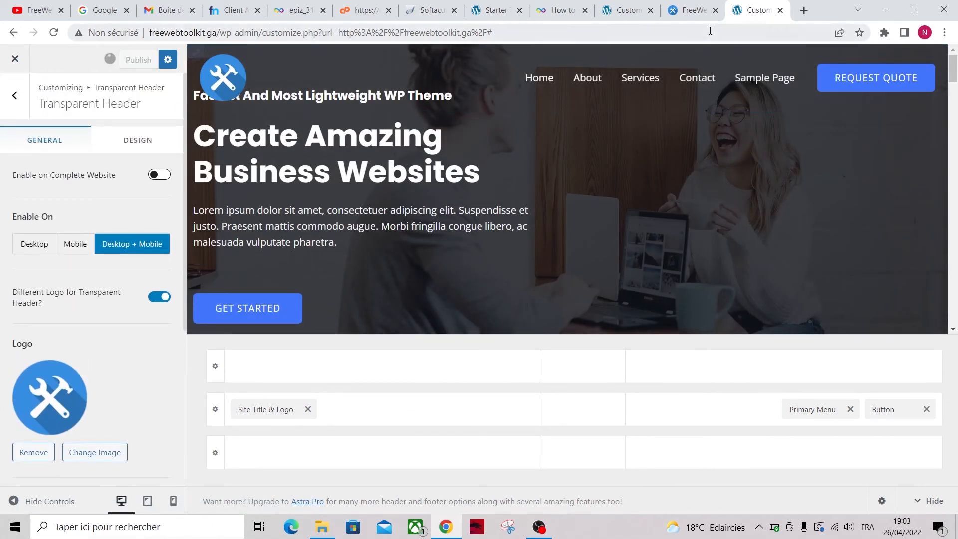
Copy the site address and paste it into a new tab
drag(150, 32, 216, 33)
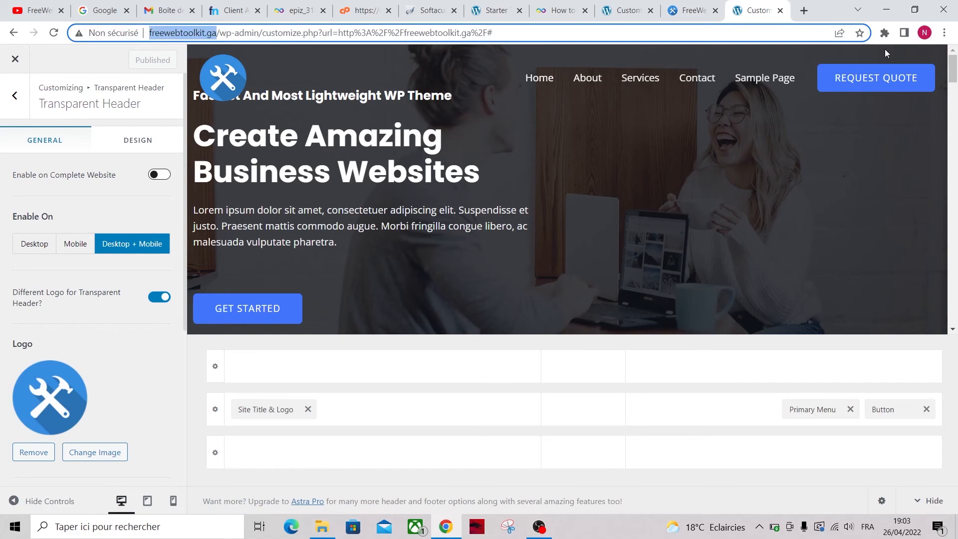
key(ctrl+c)
click(803, 10)
key(ctrl+v)
Load freewebtoolkit.ga, scroll to the footer and back to the top, then open Edit with Elementor
key(Return)
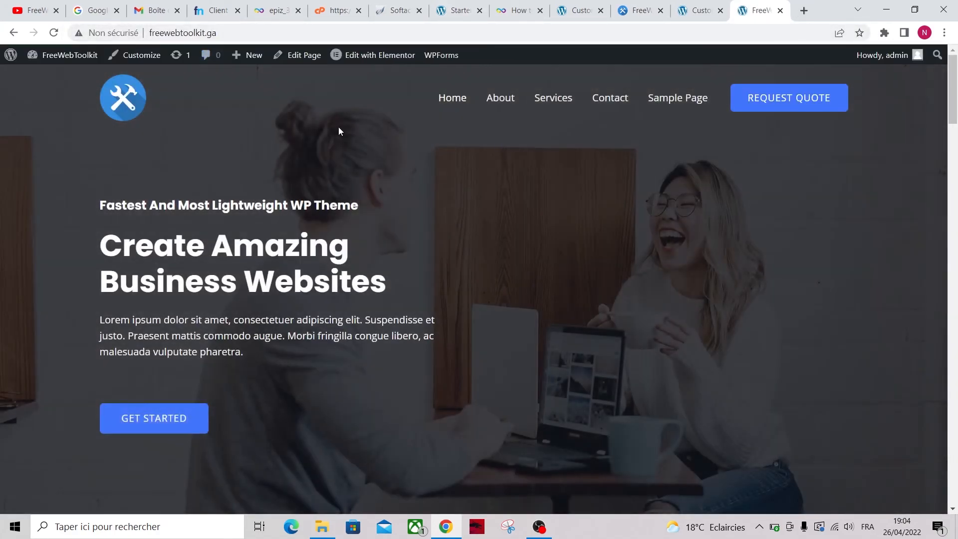
drag(953, 90, 954, 533)
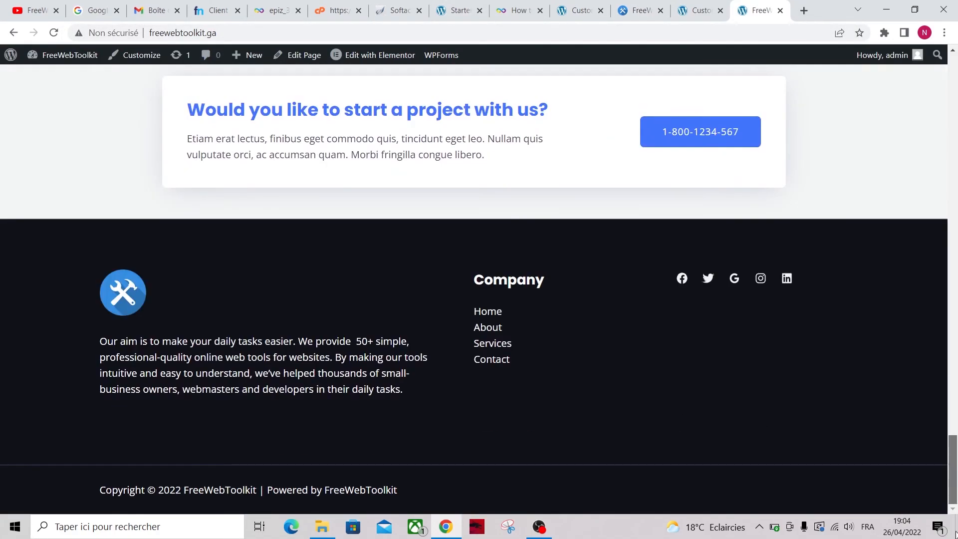
key(Home)
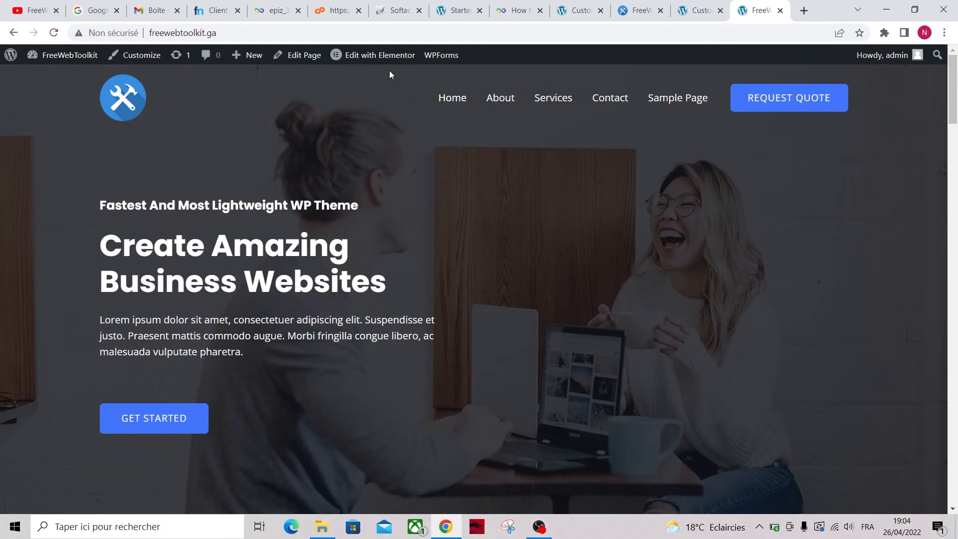
click(381, 56)
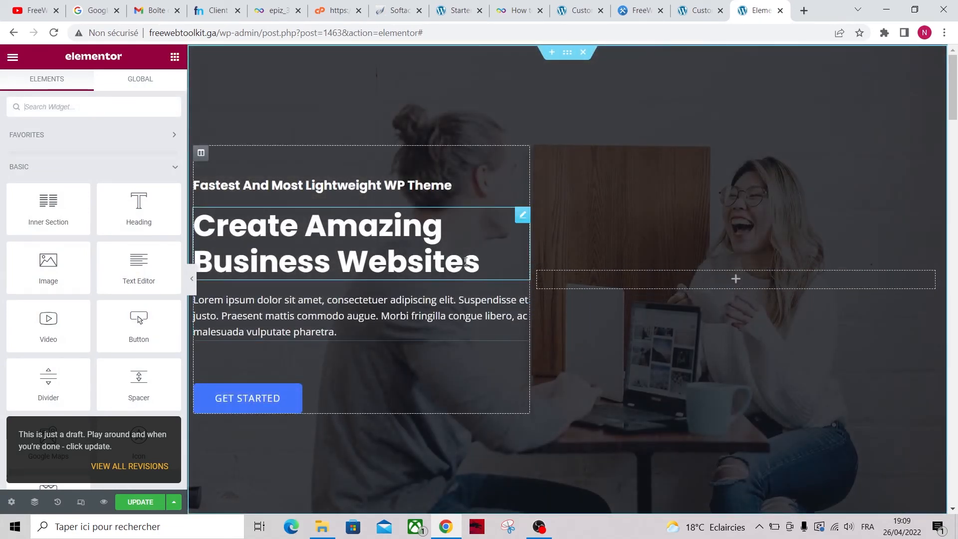
Replace the hero paragraph with the copied welcome text
click(639, 10)
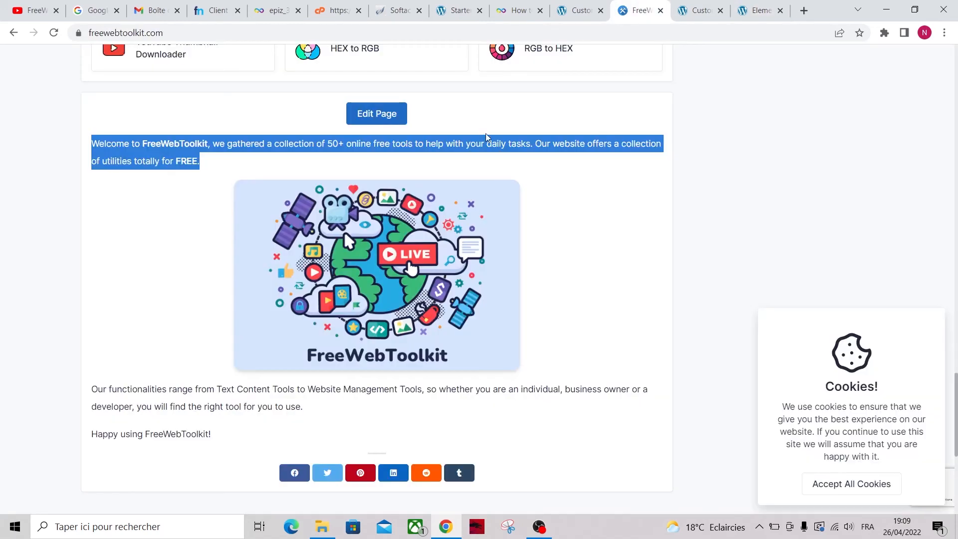
click(691, 6)
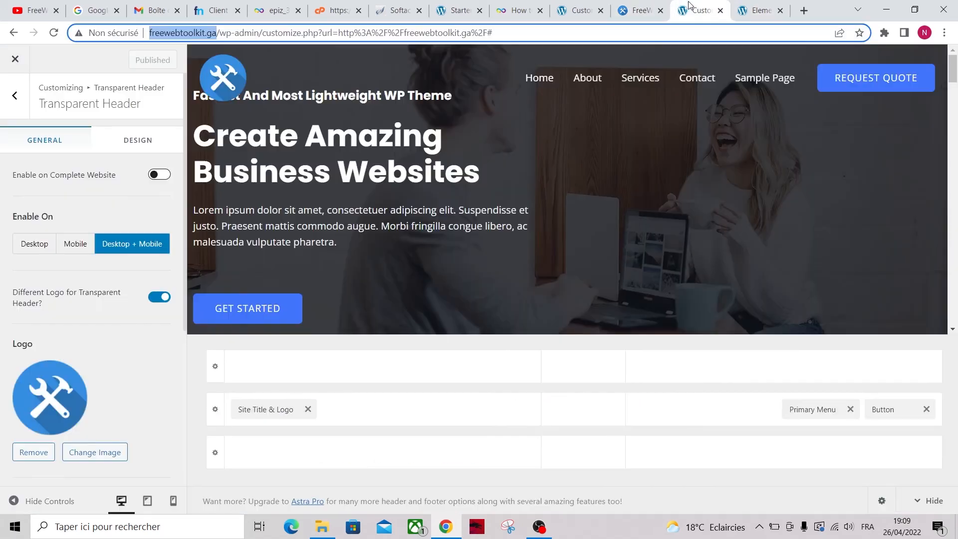
click(760, 9)
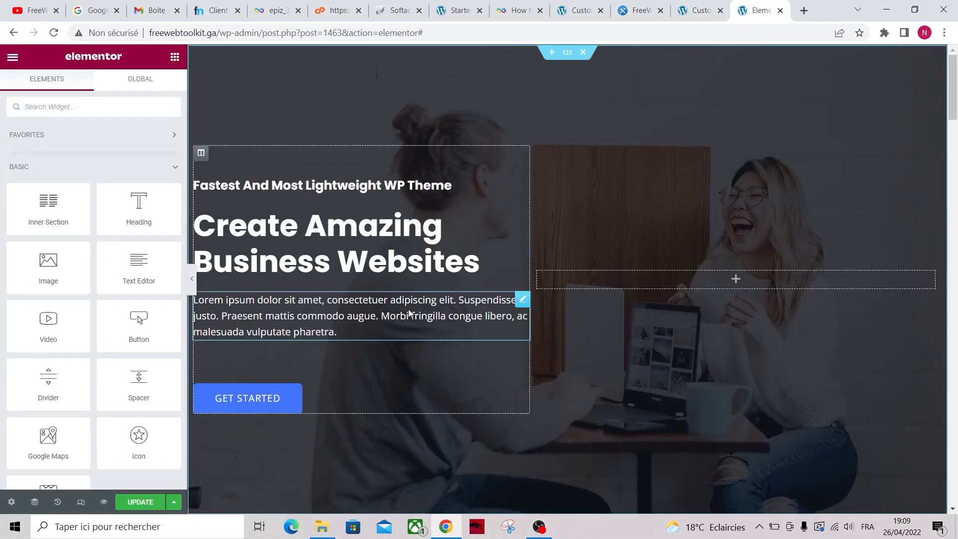
click(377, 320)
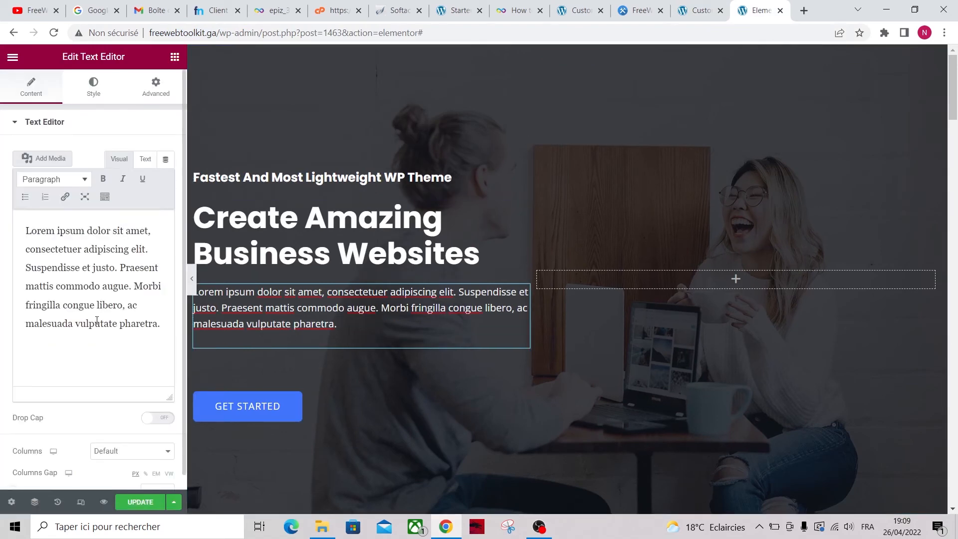
key(ctrl+a)
key(ctrl+v)
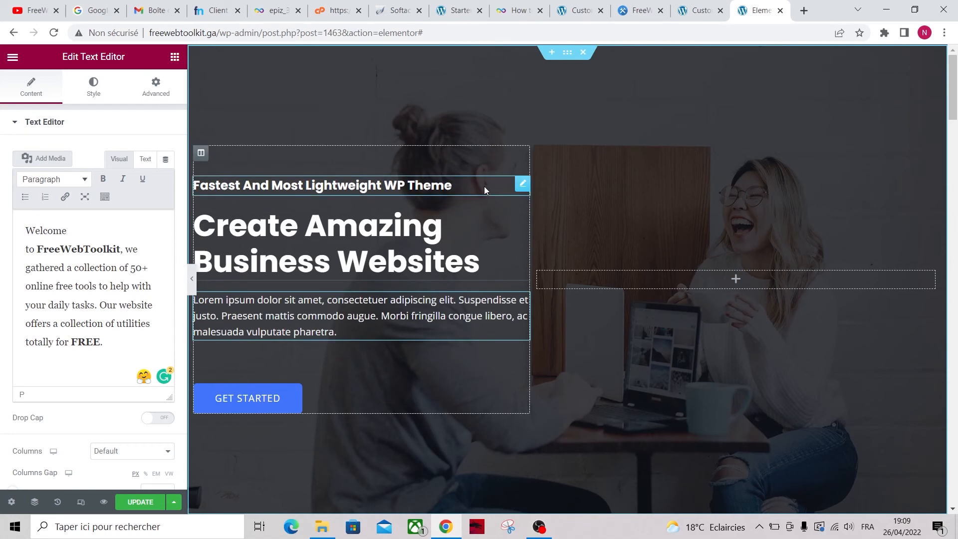
Delete the small heading above the hero title
click(500, 184)
right_click(525, 187)
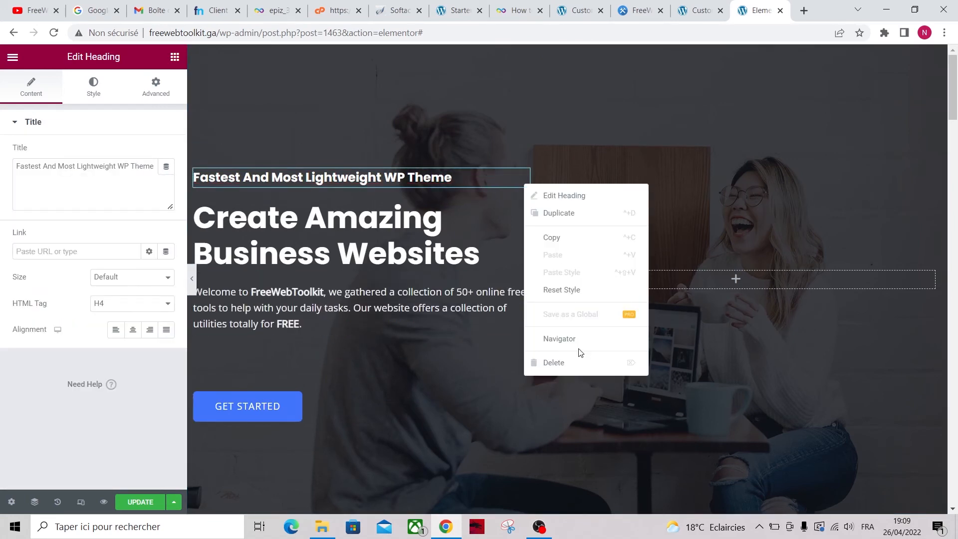
click(561, 364)
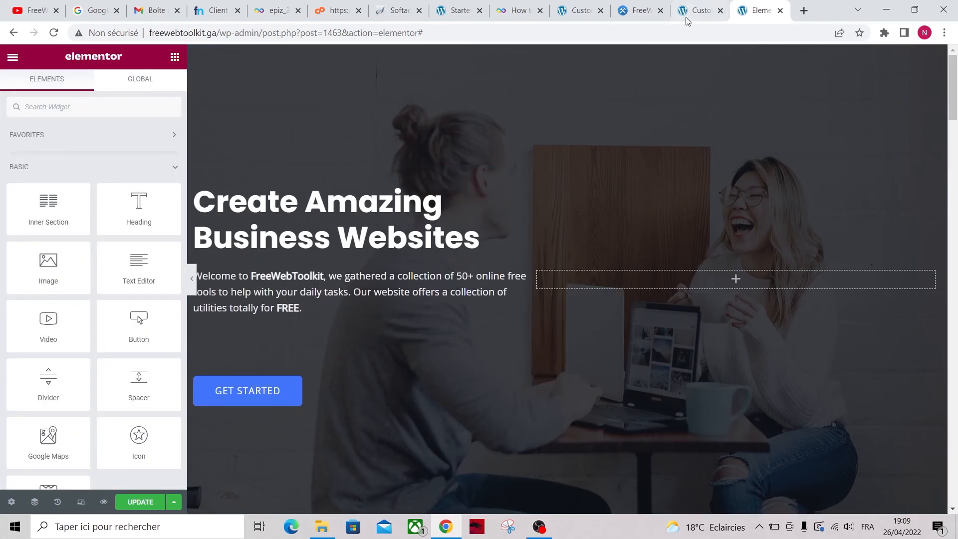
Copy the live site's tagline and paste it as the hero headline 'The Best Free Online Web Tools You Will Ever Need'
click(640, 10)
scroll(538, 177, up, 20)
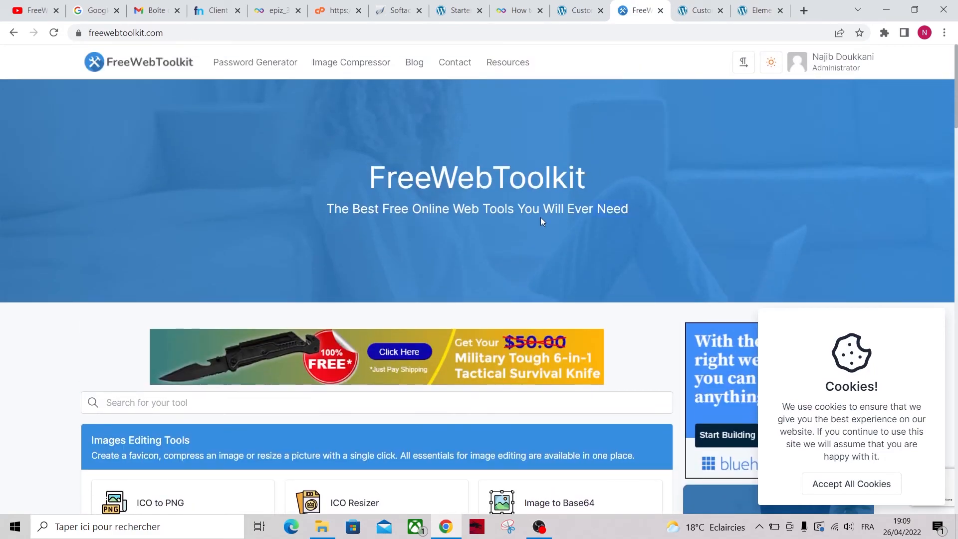
drag(542, 221, 373, 212)
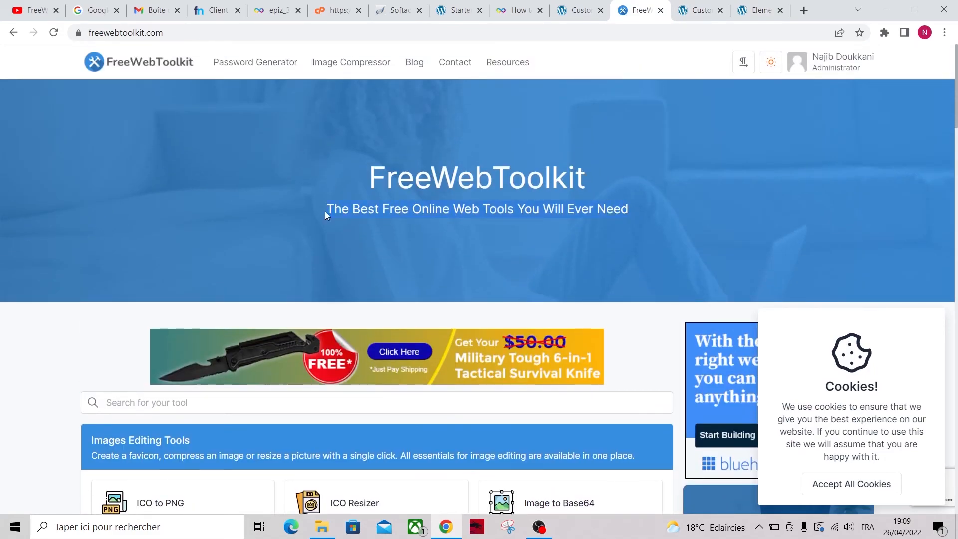
click(758, 10)
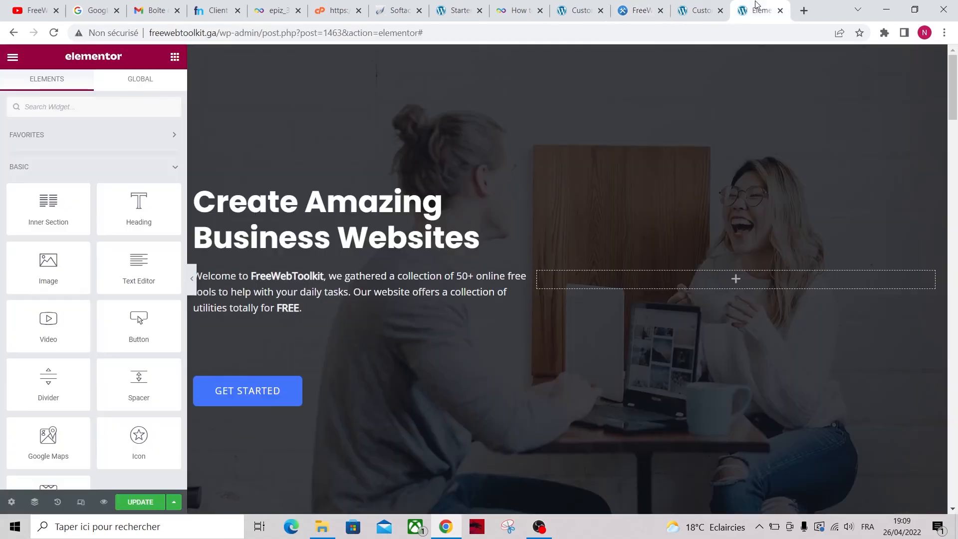
click(385, 238)
click(92, 189)
key(ctrl+a)
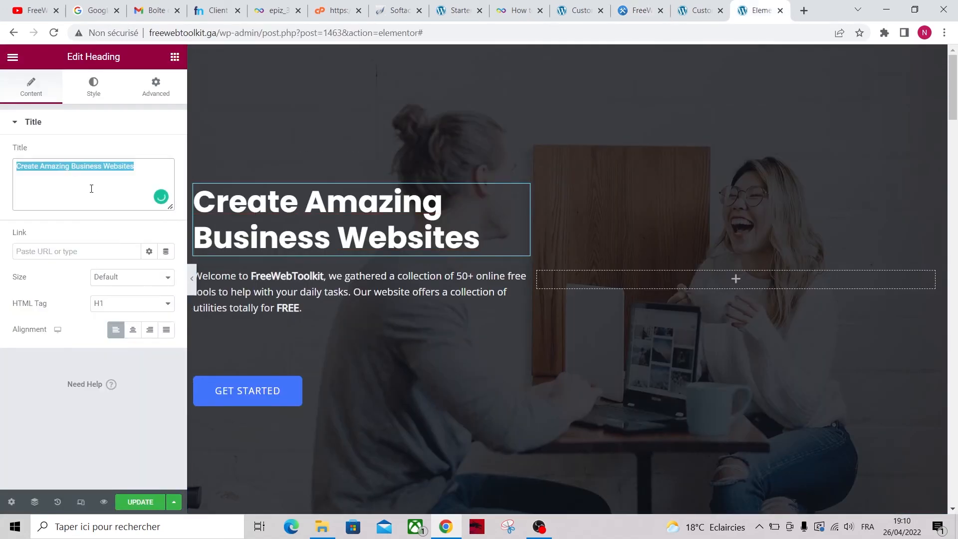
key(ctrl+v)
click(427, 415)
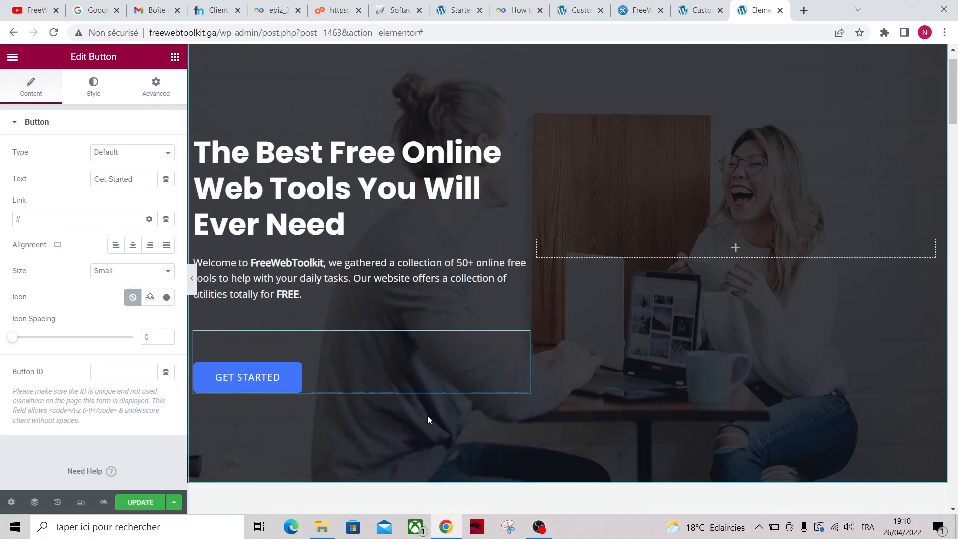
scroll(427, 416, down, 3)
scroll(594, 293, down, 1)
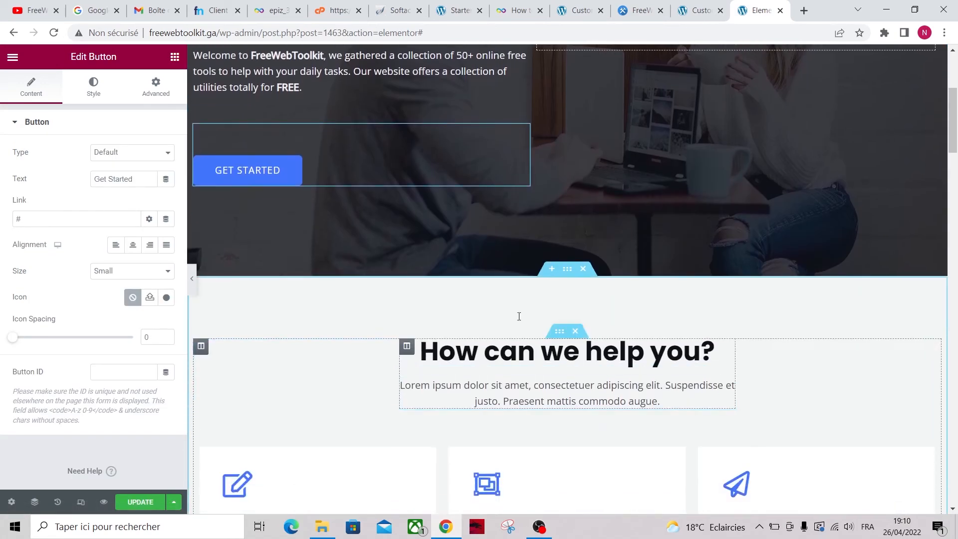
Add a two-equal-column section below the hero with an Image widget in the left column
click(551, 269)
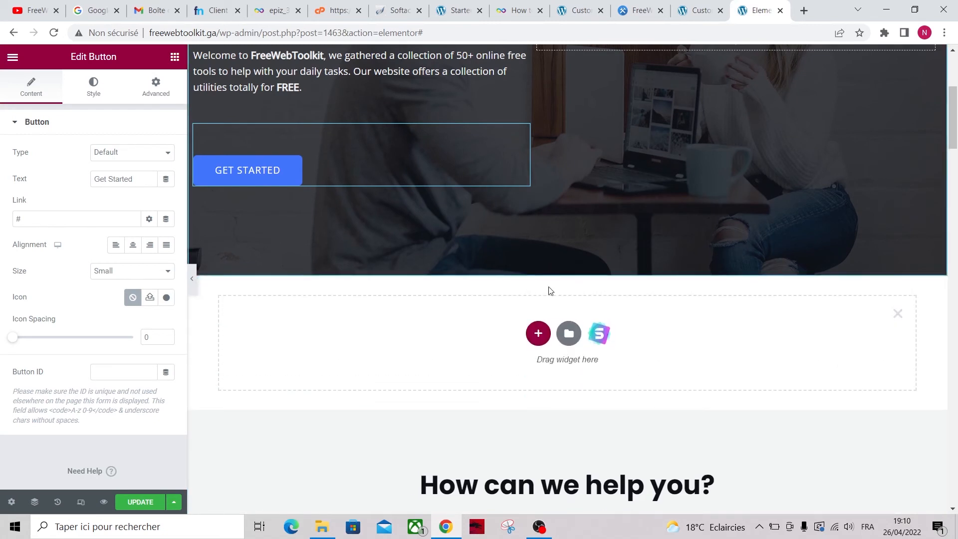
click(538, 335)
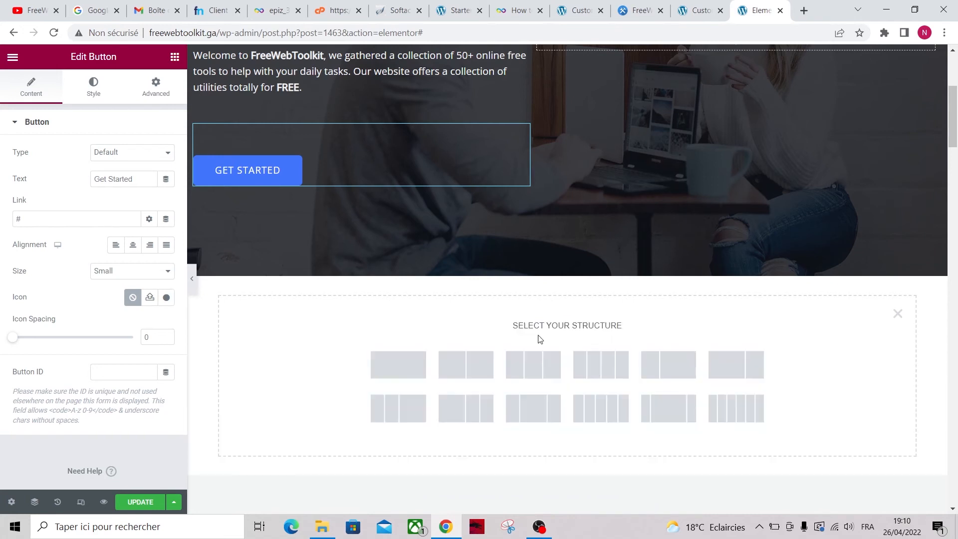
click(474, 369)
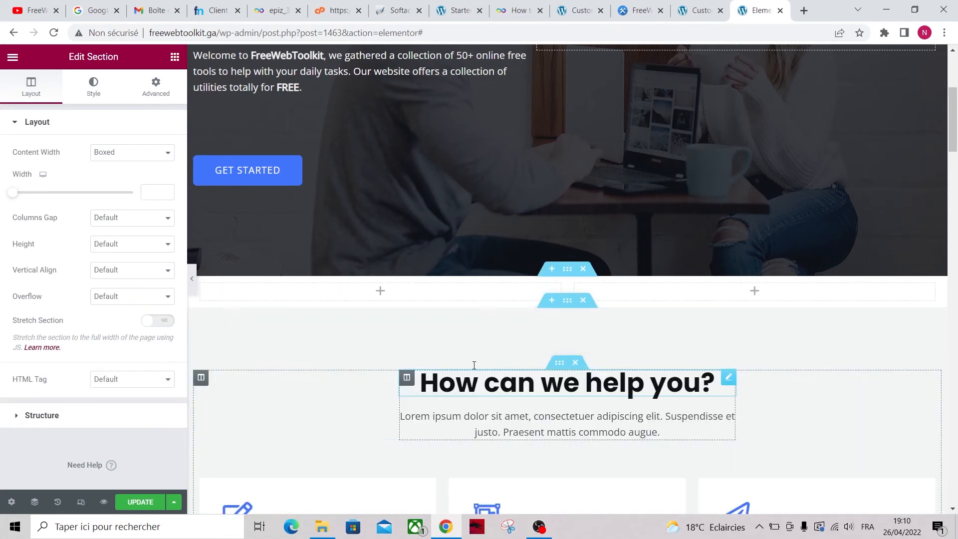
click(380, 291)
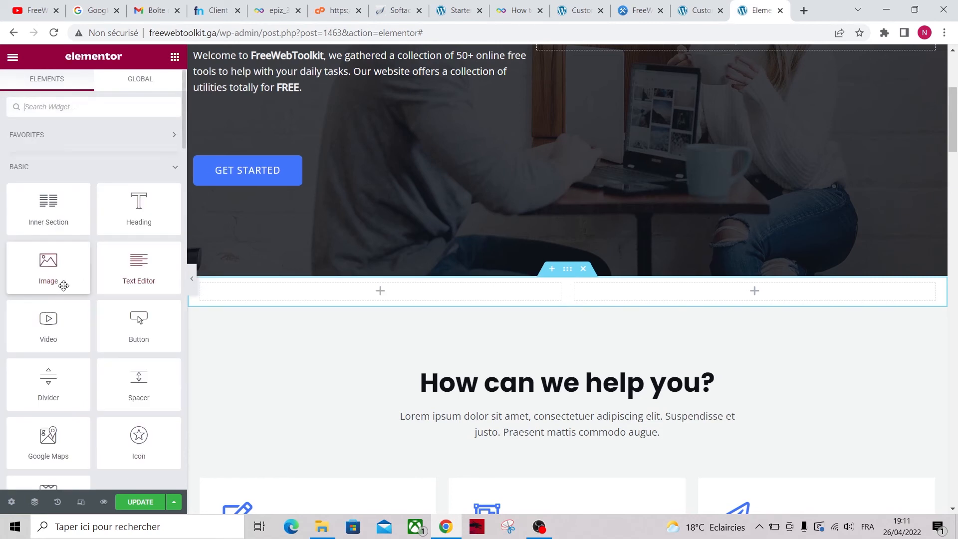
drag(50, 276, 330, 298)
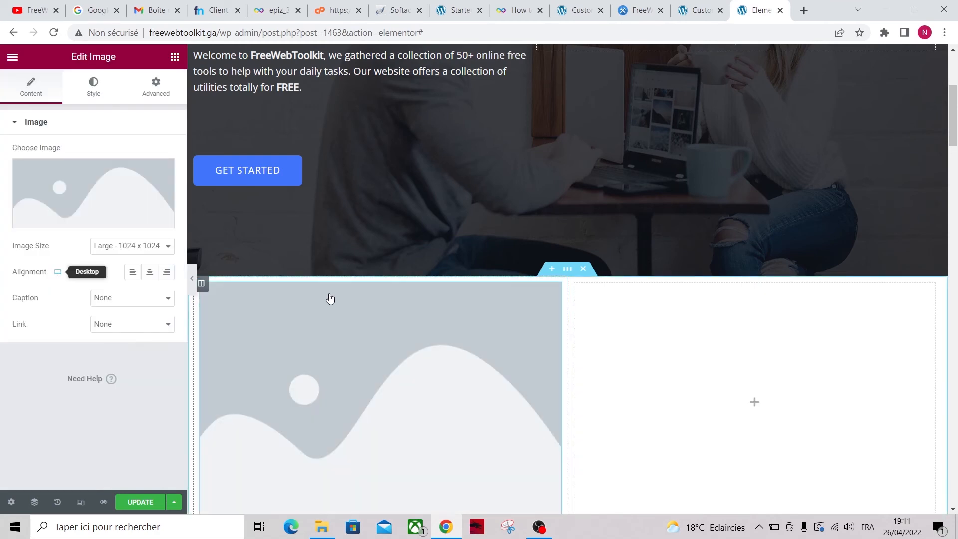
Copy the ICO Resizer image address from the live FreeWebToolkit site
click(633, 9)
scroll(398, 313, down, 6)
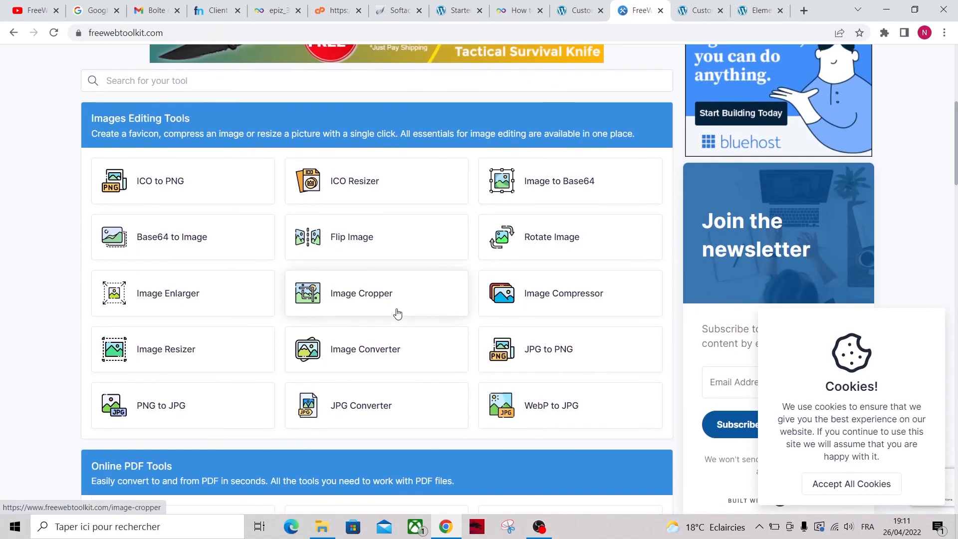
click(369, 172)
scroll(235, 353, down, 3)
right_click(348, 295)
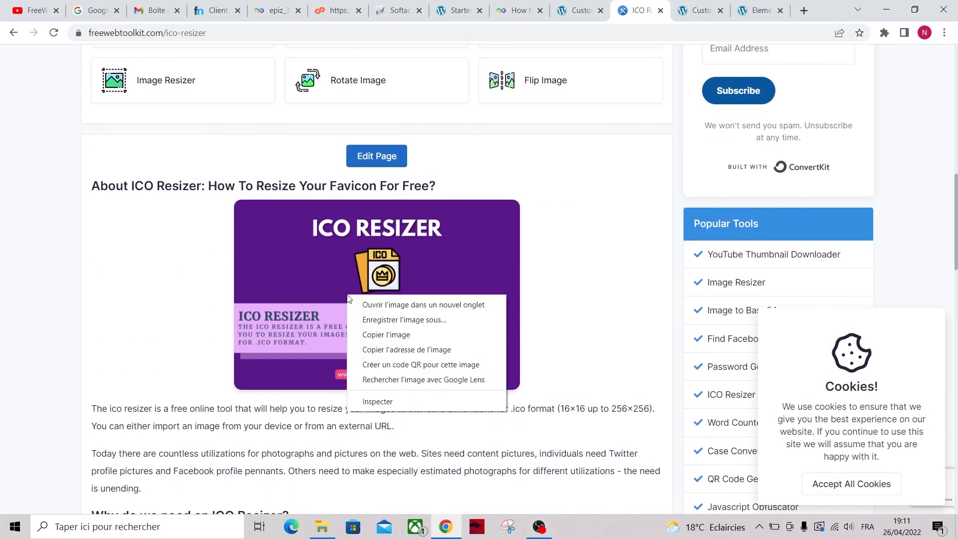
click(413, 352)
Insert the ICO Resizer image from its URL into the left-column Image widget
click(759, 11)
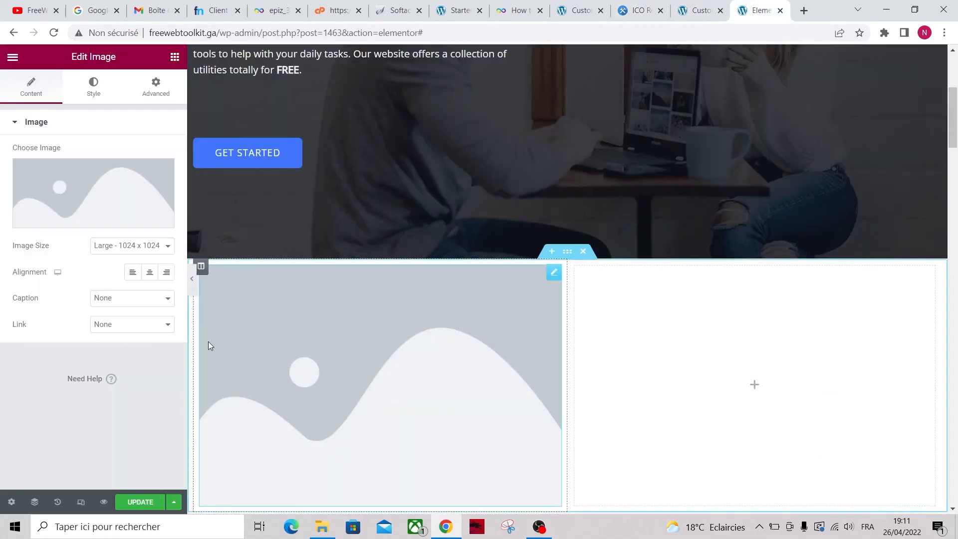
click(87, 224)
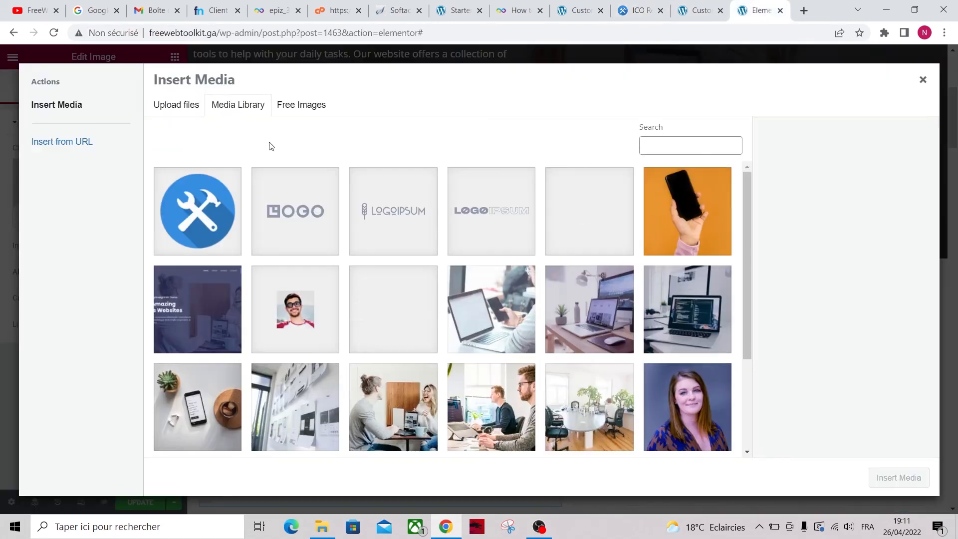
click(64, 141)
click(218, 122)
key(ctrl+a)
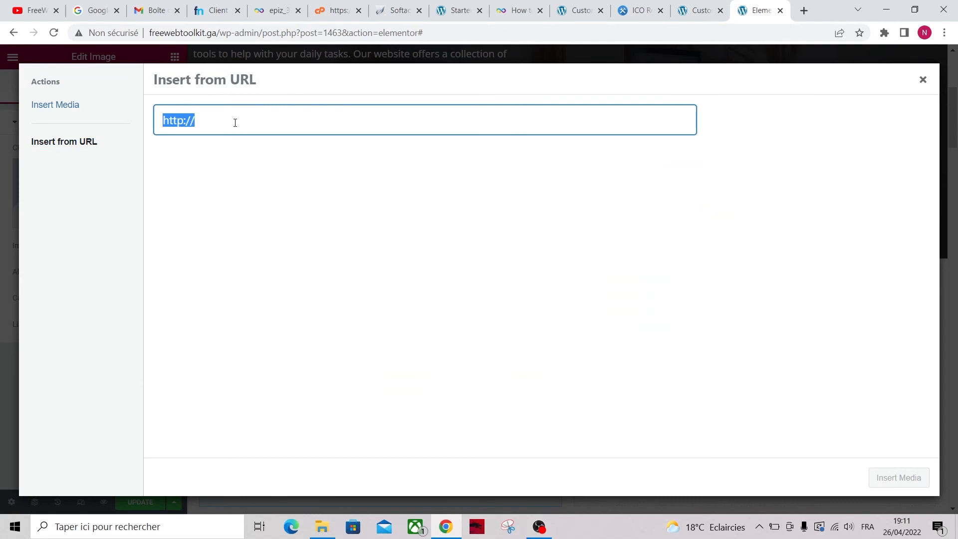
text(https://www.freewebtoolkit.com/components/storage/app/public/photos/1/ICO-Resizer-online.png)
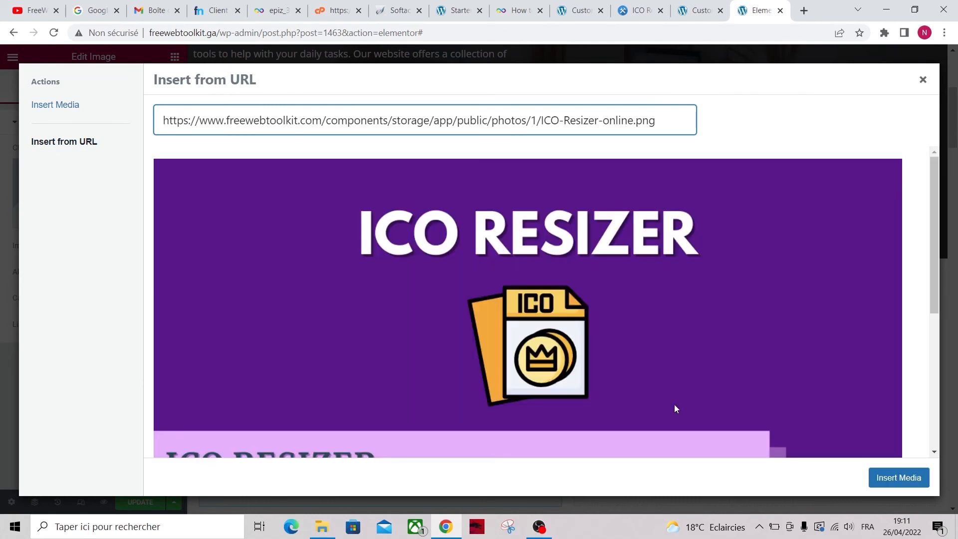
click(900, 477)
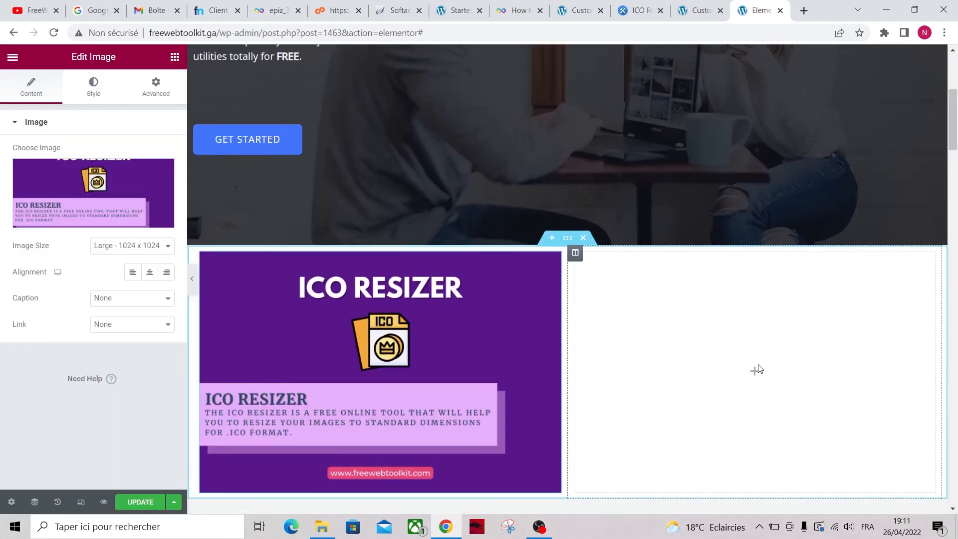
key(ctrl+1)
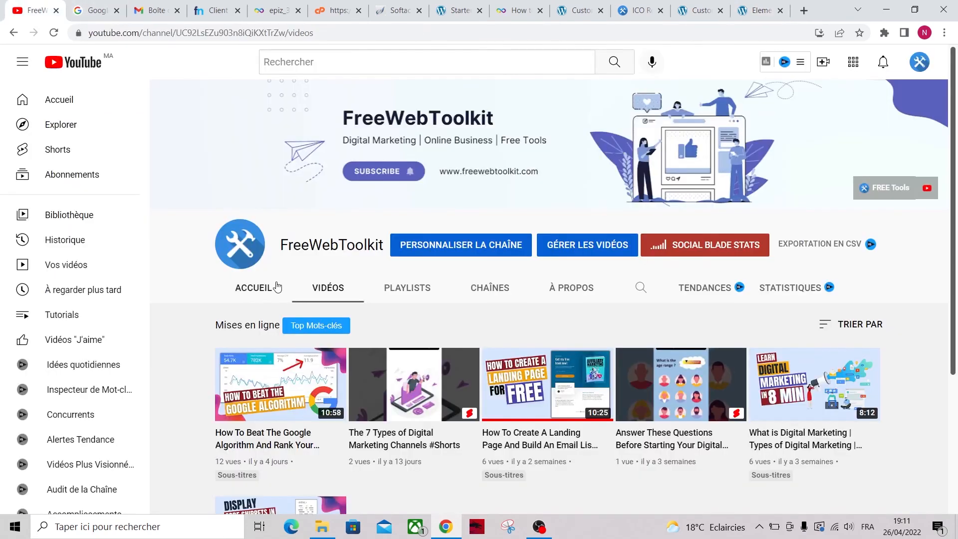
Embed the copied 'How To Beat The Google Algorithm' video in the right column and save
right_click(266, 404)
click(319, 270)
click(757, 9)
click(753, 371)
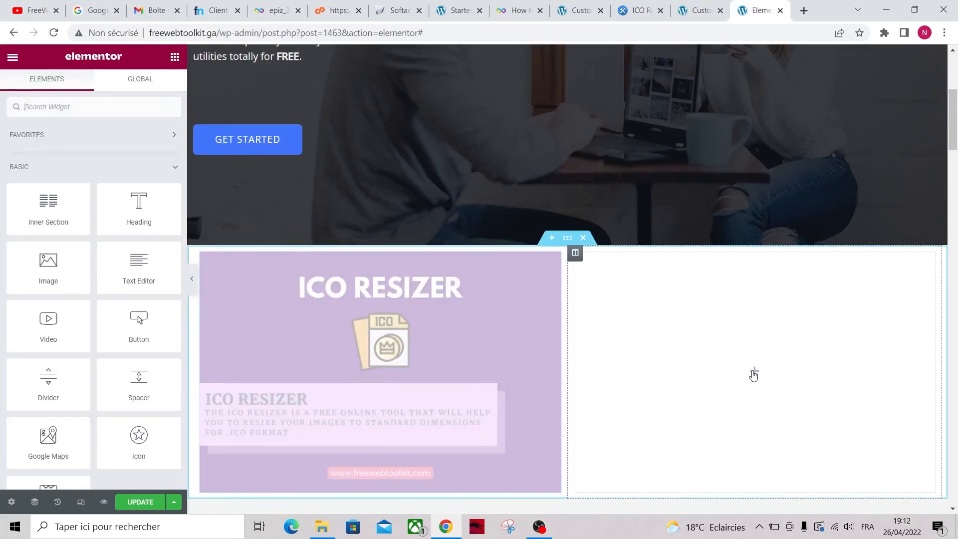
drag(47, 328, 630, 364)
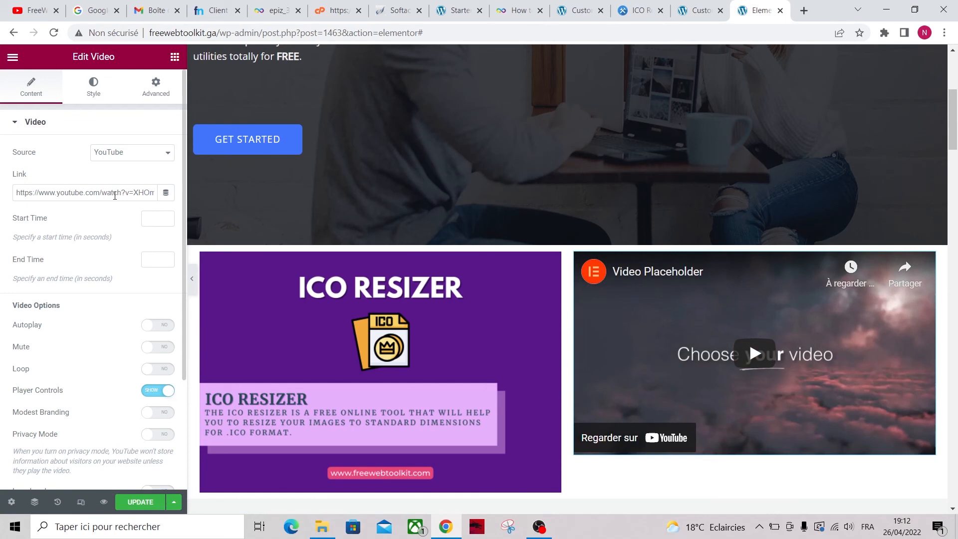
click(99, 191)
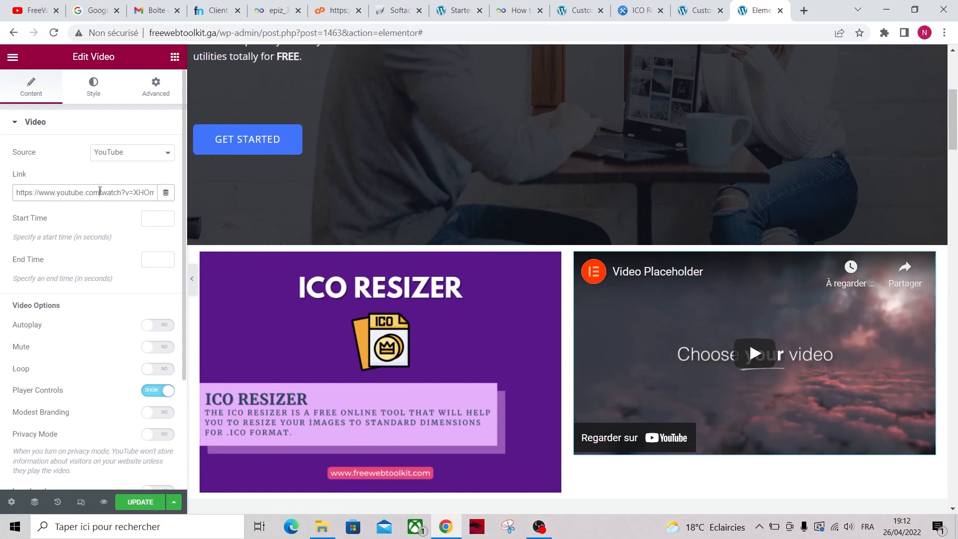
key(ctrl+a)
text(https://www.youtube.com/watch?v=K82p_OSrwUk)
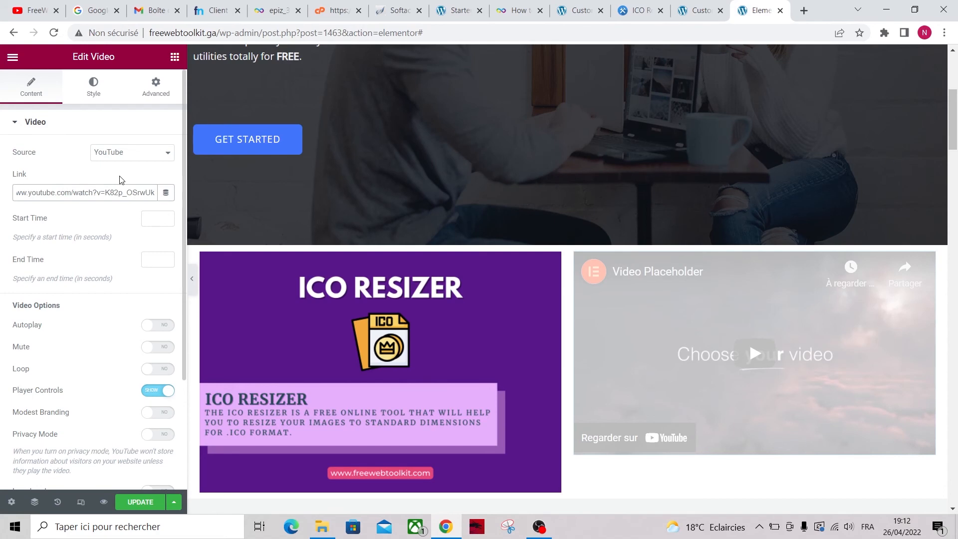
click(139, 503)
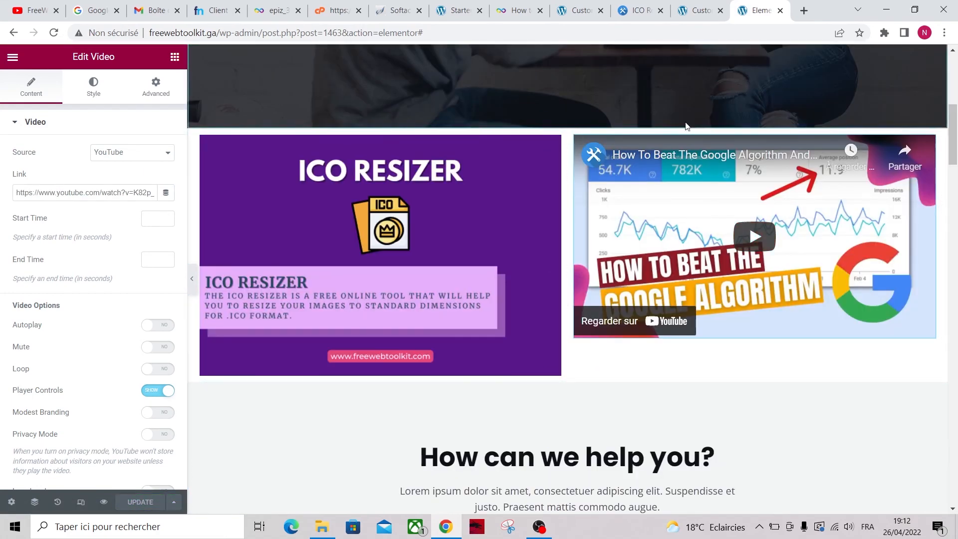
Open freewebtoolkit.ga in a new tab
key(ctrl+t)
text(freewebtoolkit.ga)
key(Return)
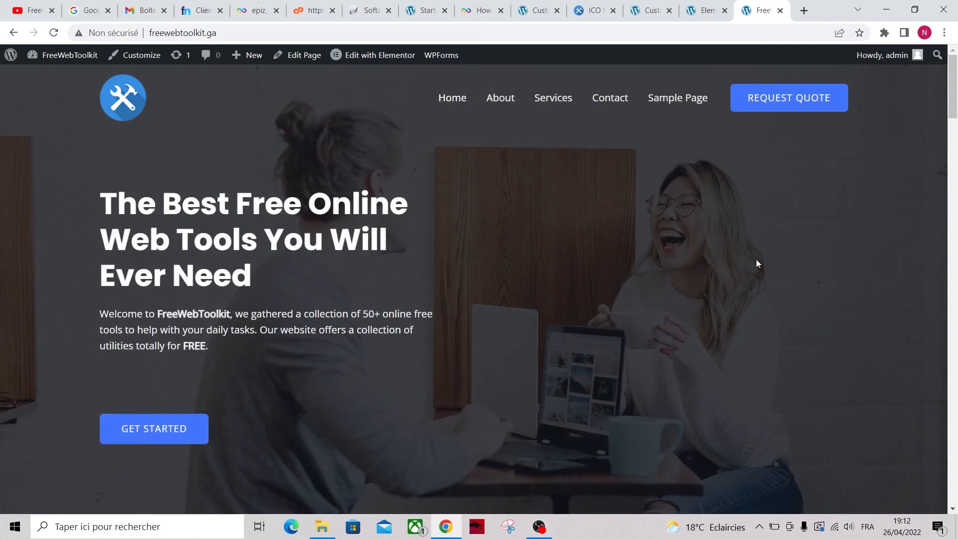
Review the new headline on freewebtoolkit.ga and view then close the 'Non sécurisé' site info
drag(952, 100, 954, 75)
click(106, 34)
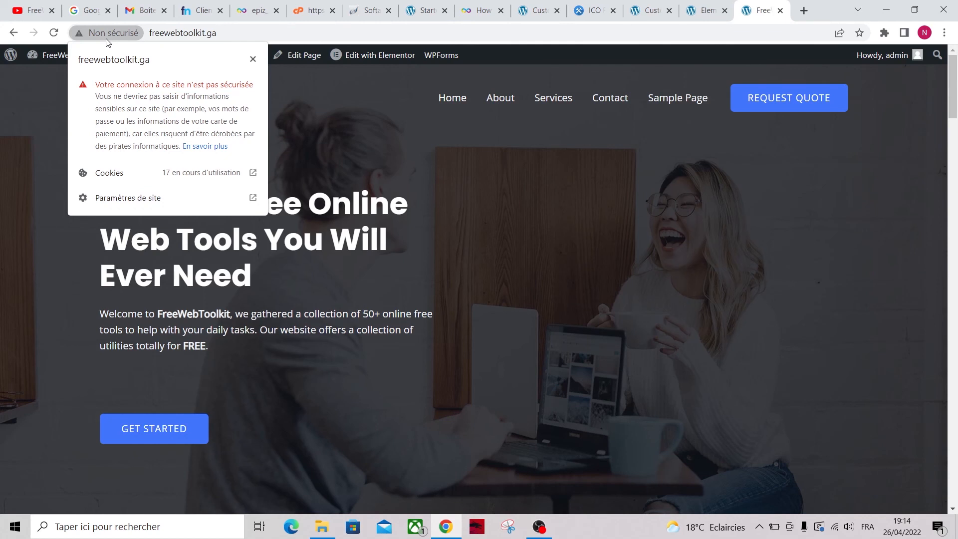
click(323, 119)
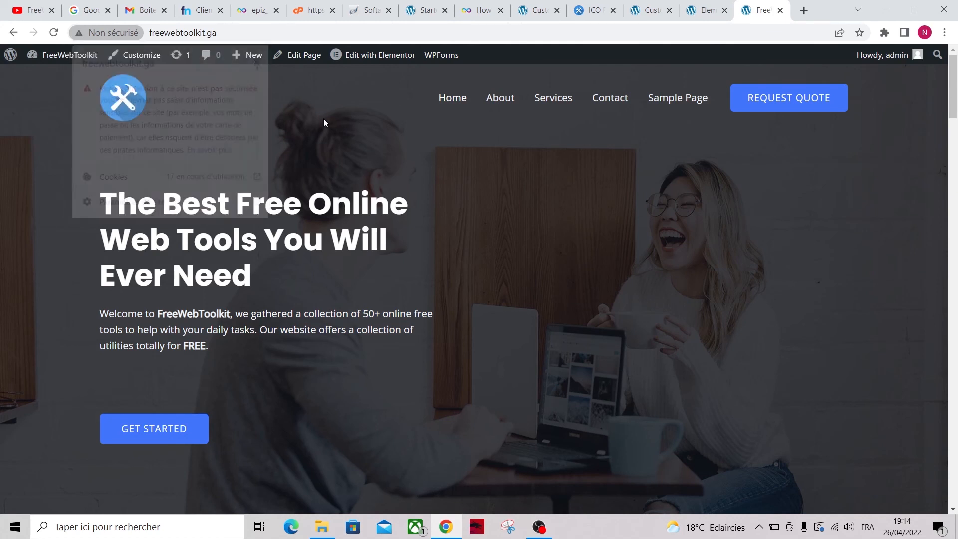